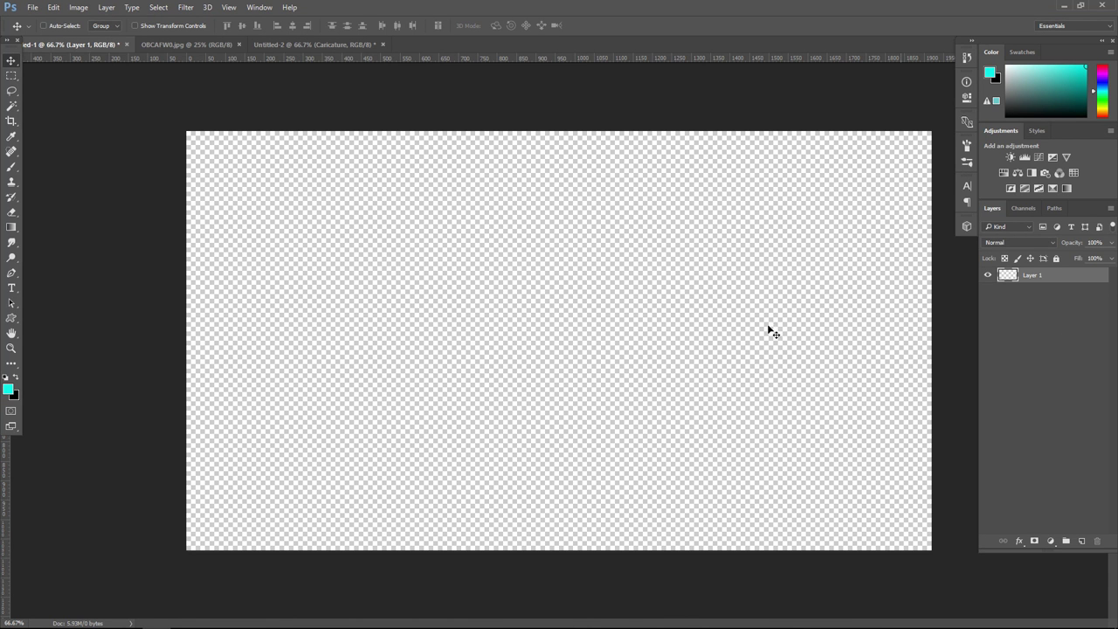
# Fill Layer 1 with the cyan foreground colour 00fde7
pyautogui.click(9, 391)
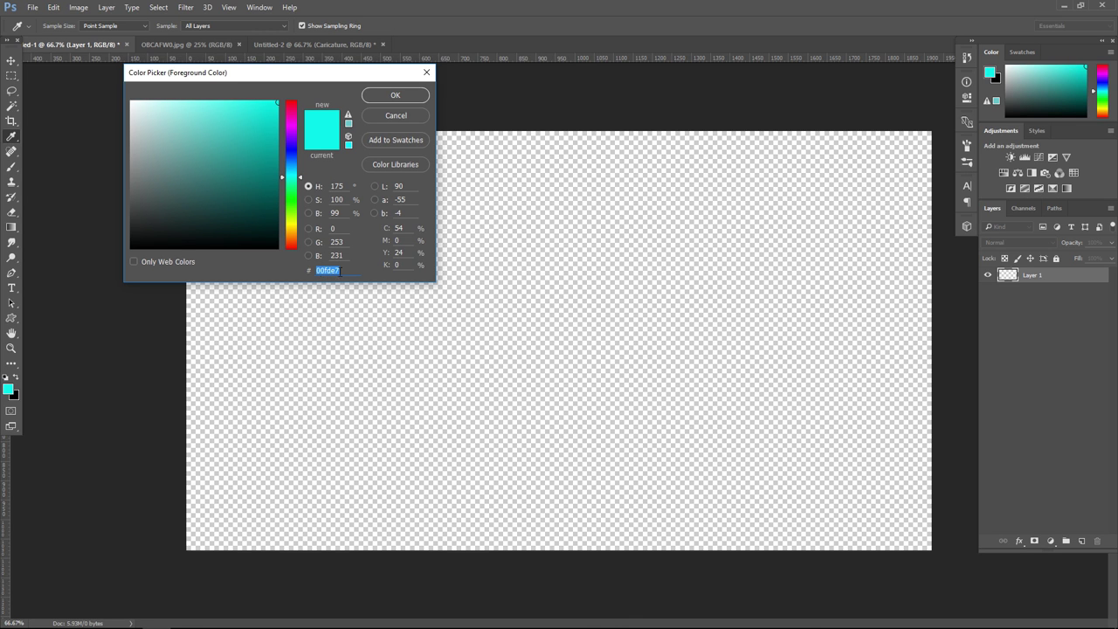
pyautogui.click(388, 96)
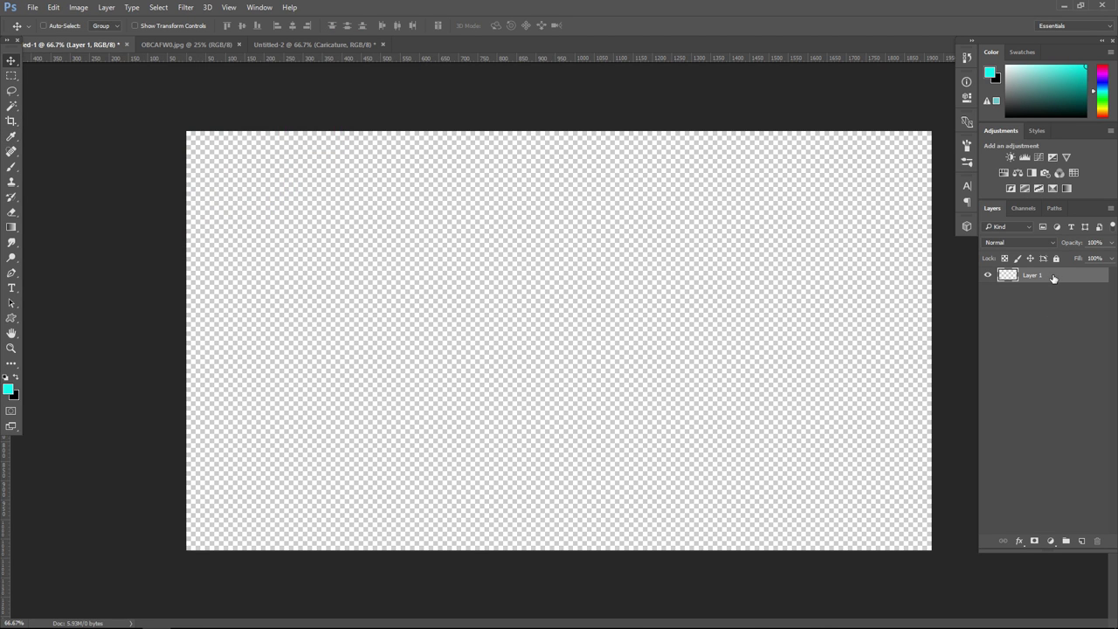
pyautogui.hotkey('alt', 'BackSpace')
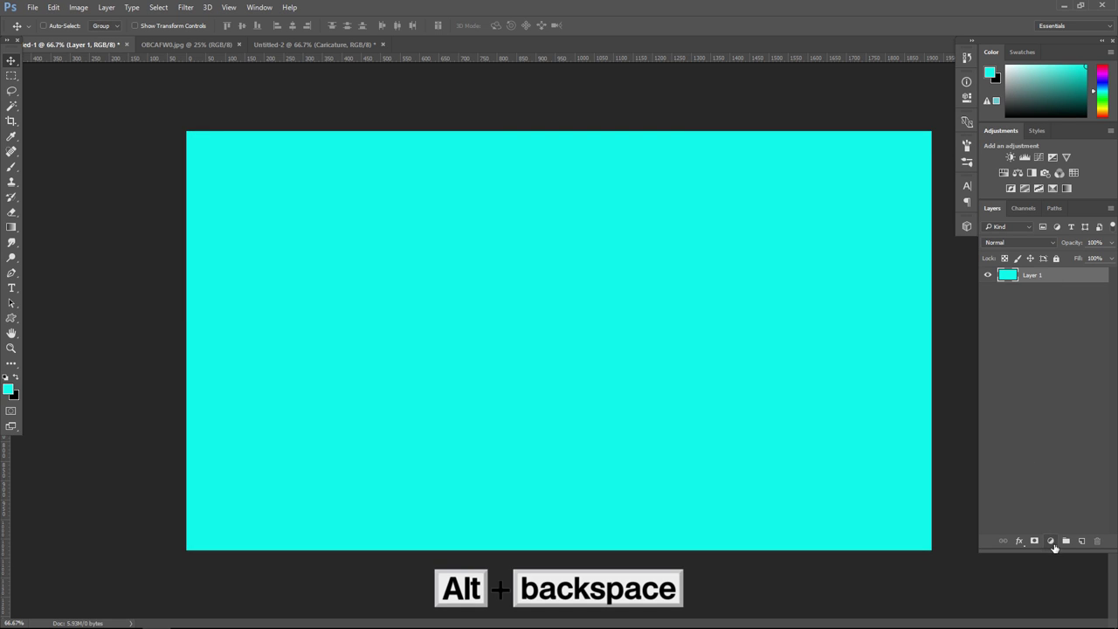
# Add a Gradient Fill layer whose gradient runs from cyan to white
pyautogui.click(1051, 541)
pyautogui.click(1035, 301)
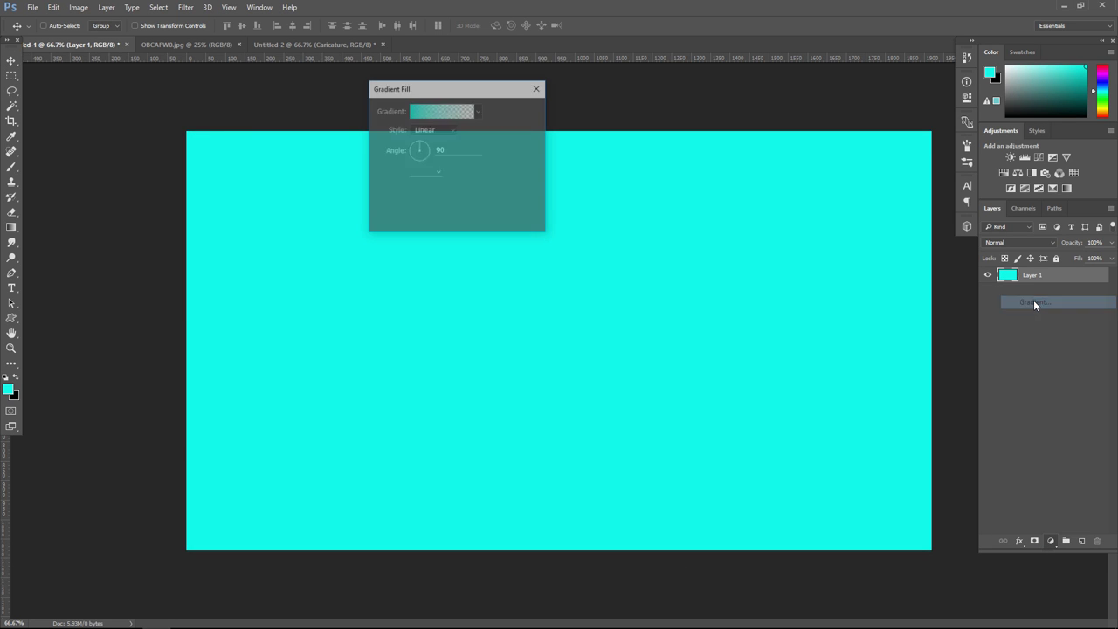
pyautogui.click(441, 117)
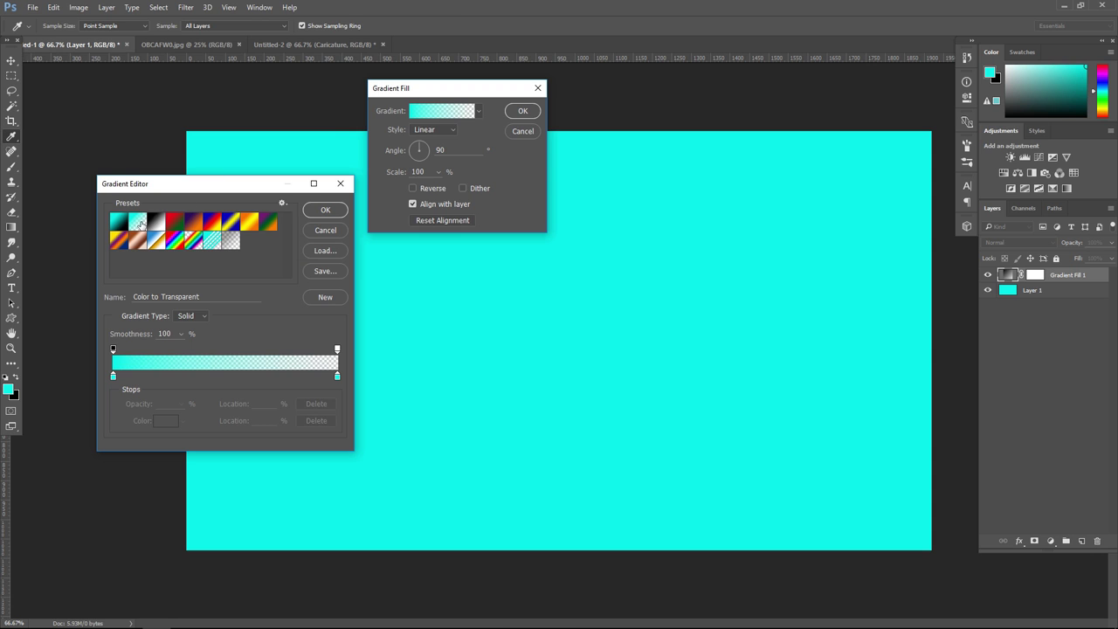
pyautogui.click(118, 222)
pyautogui.click(337, 375)
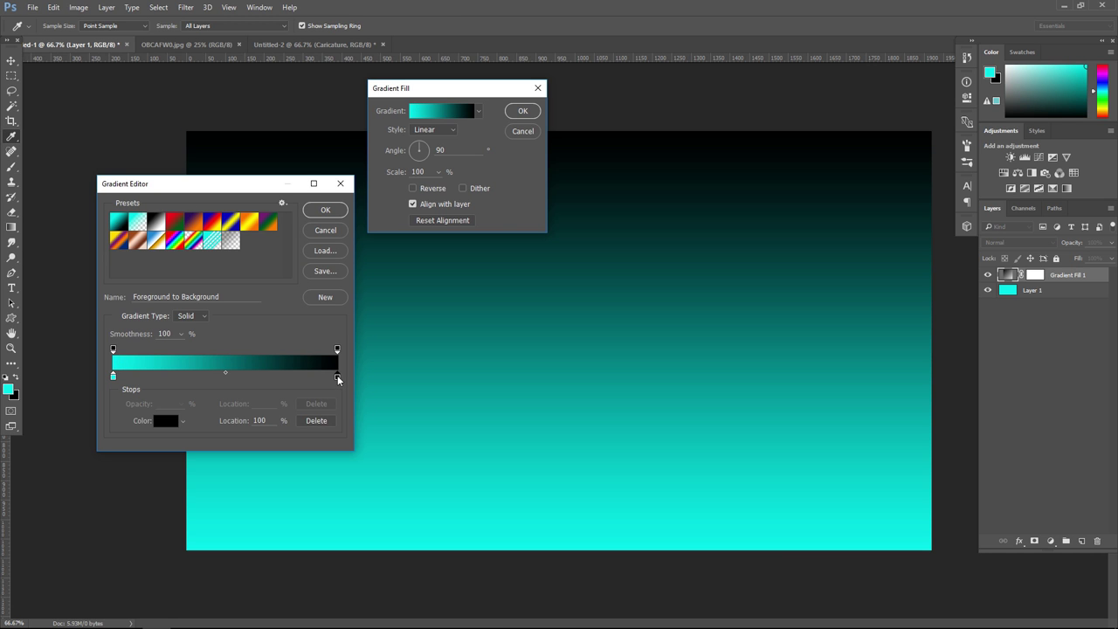
pyautogui.click(161, 420)
pyautogui.moveTo(183, 228); pyautogui.dragTo(131, 101)
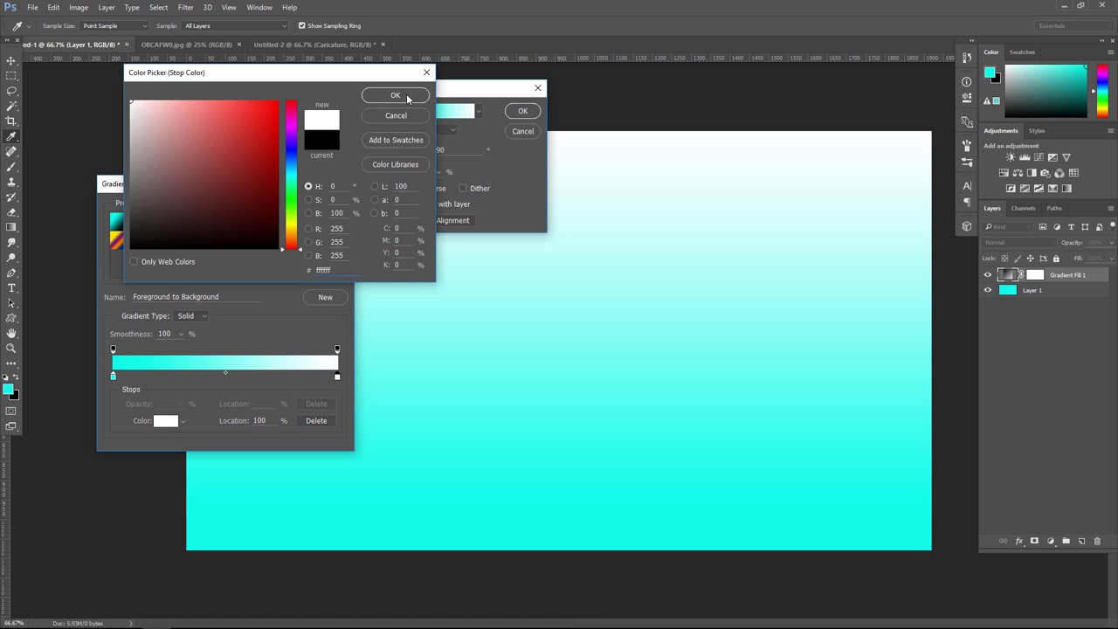
pyautogui.click(407, 96)
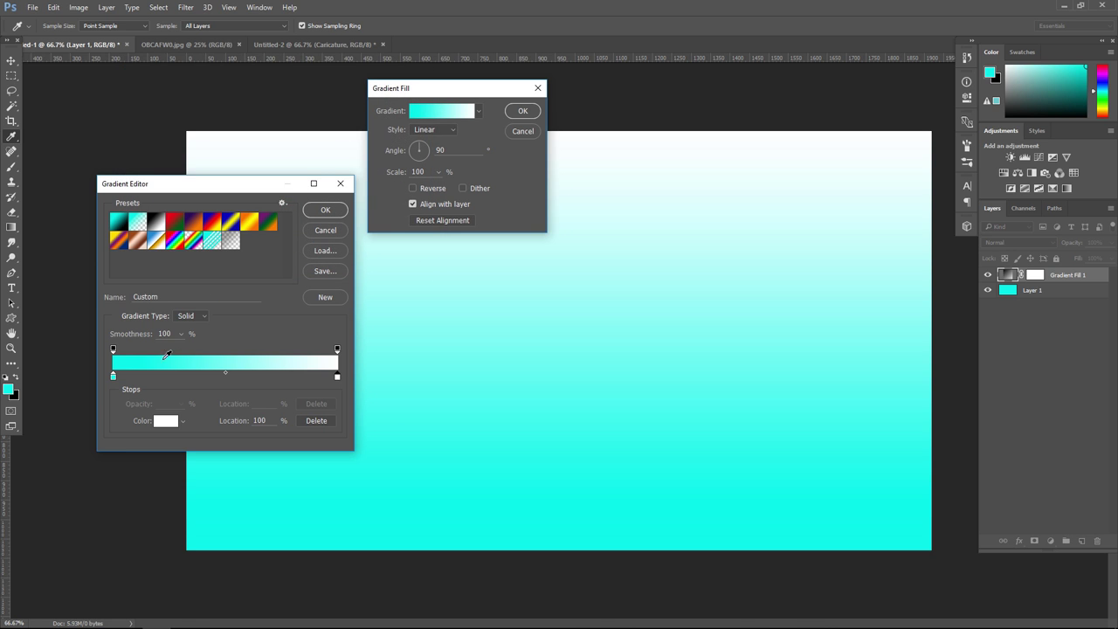
pyautogui.click(113, 375)
pyautogui.click(161, 421)
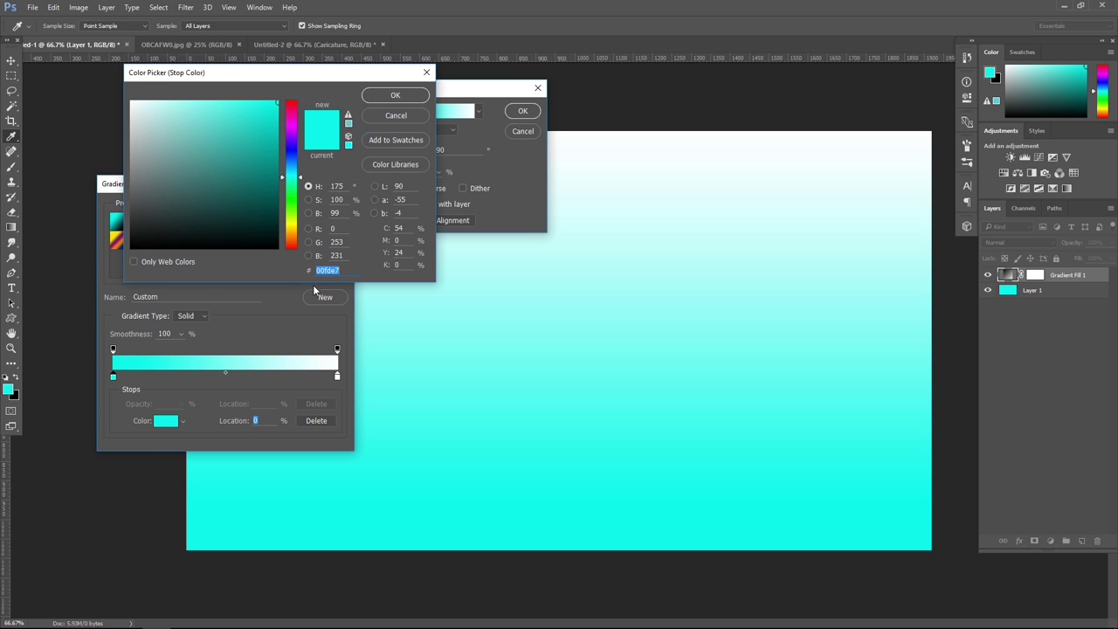
pyautogui.click(395, 94)
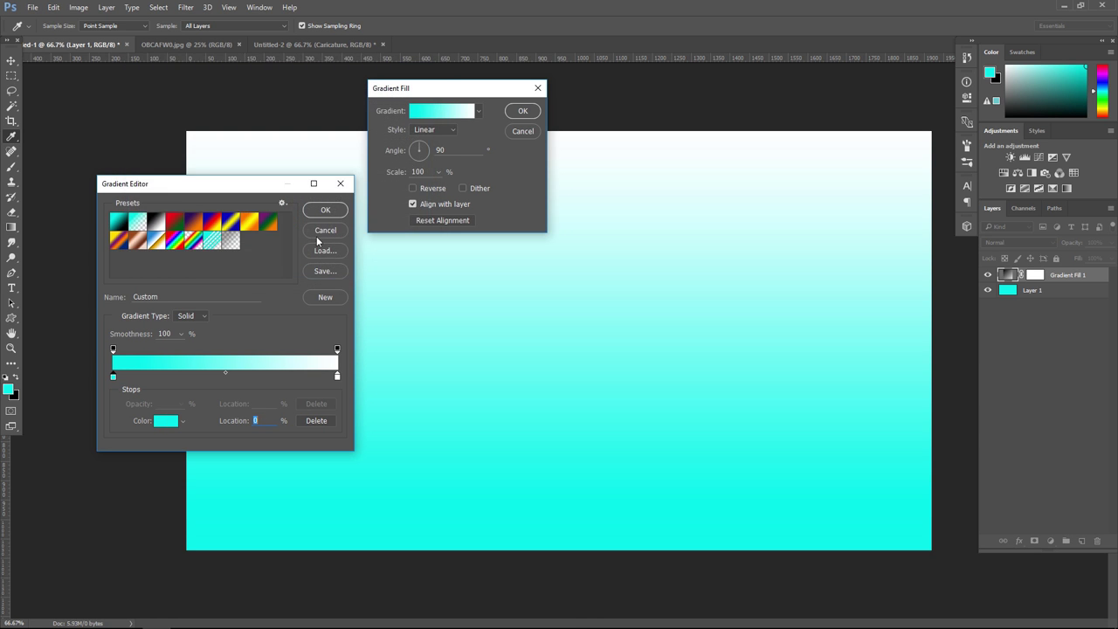
pyautogui.click(325, 211)
# Make the gradient Radial and Reversed at 250% scale, and apply it
pyautogui.click(456, 129)
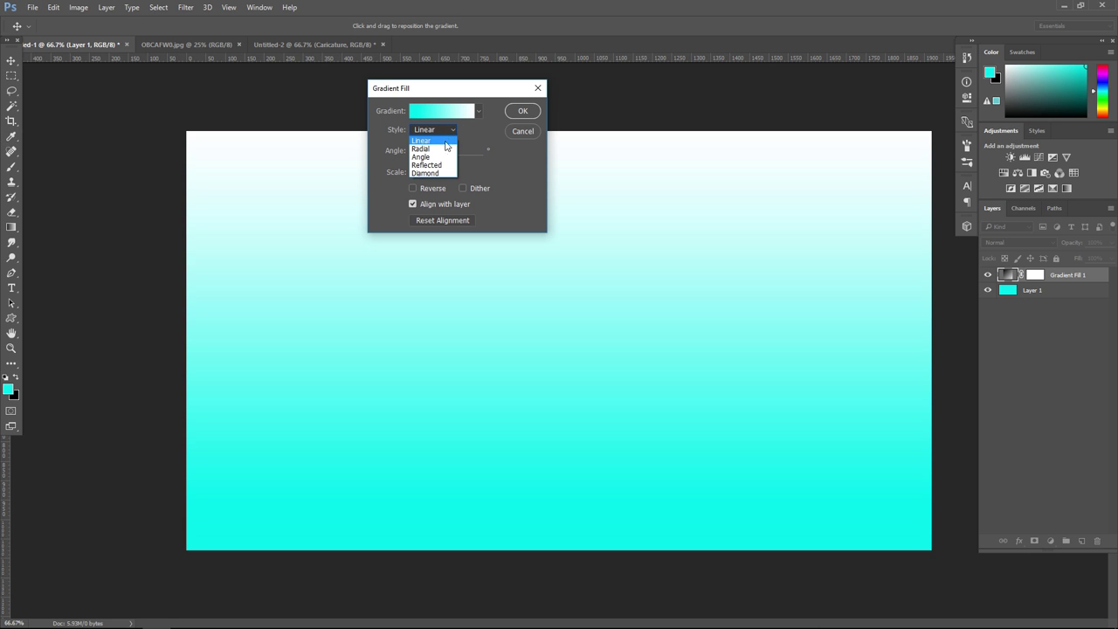
pyautogui.click(445, 148)
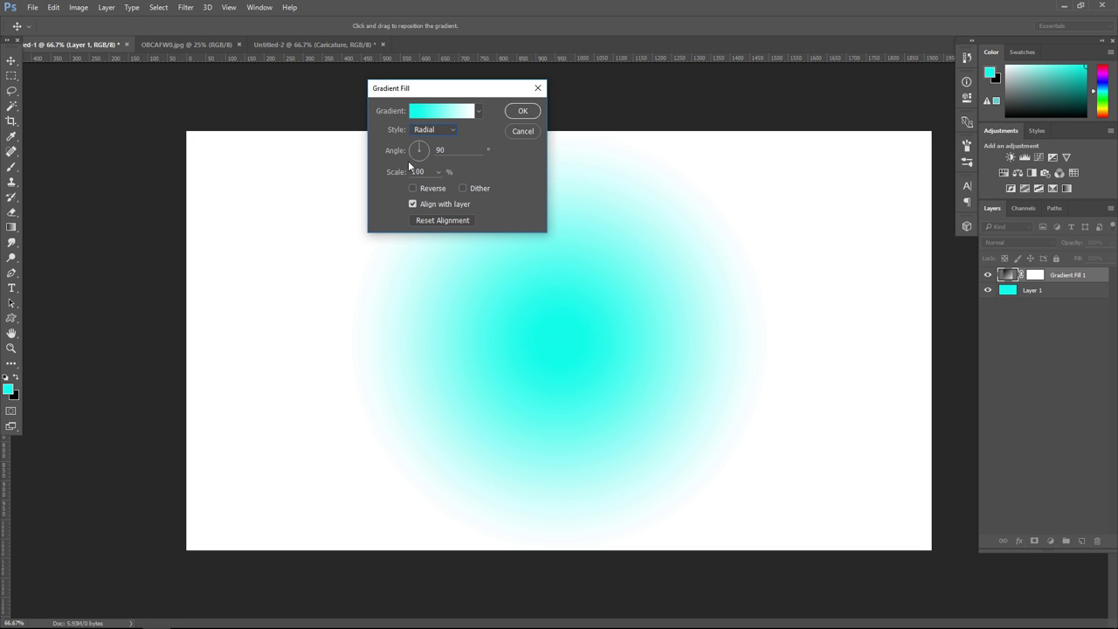
pyautogui.click(414, 189)
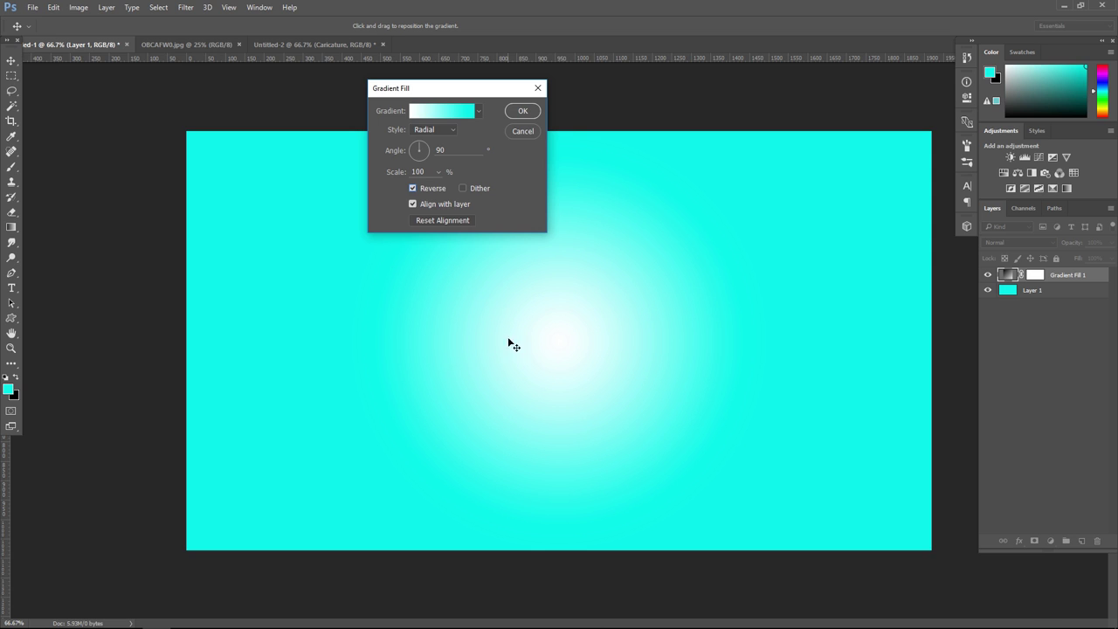
pyautogui.click(438, 172)
pyautogui.click(423, 172)
pyautogui.write('25')
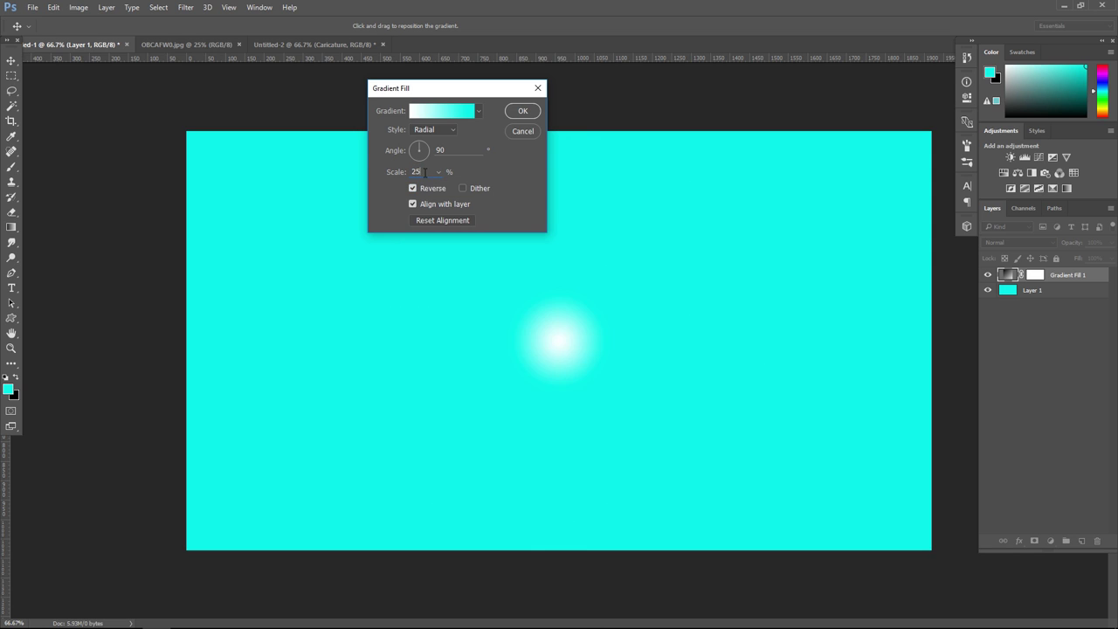
pyautogui.write('0')
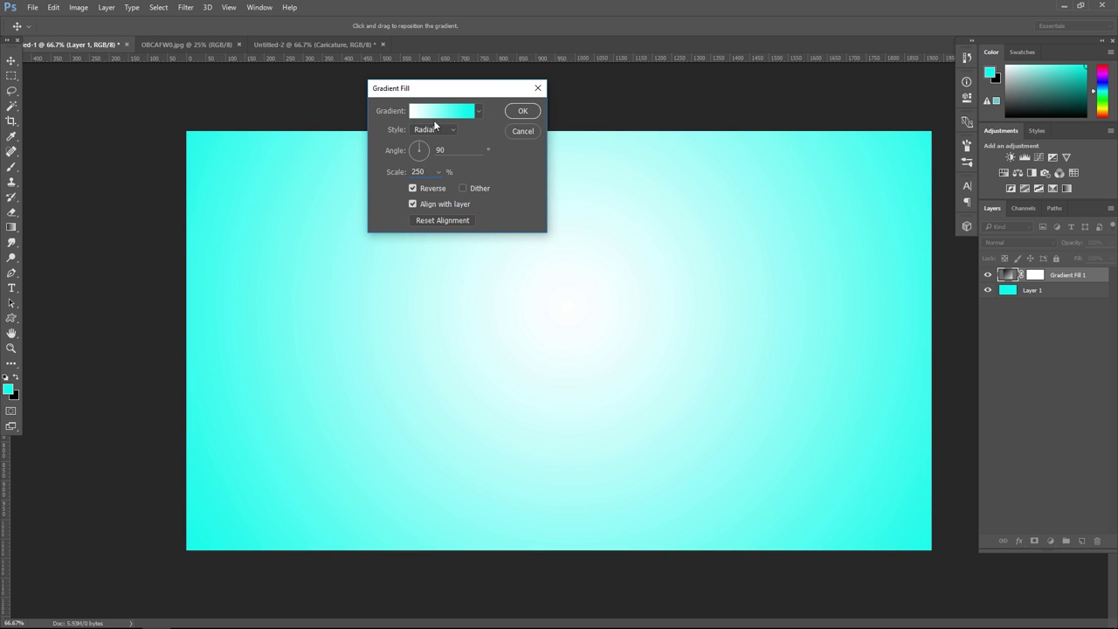
pyautogui.click(522, 112)
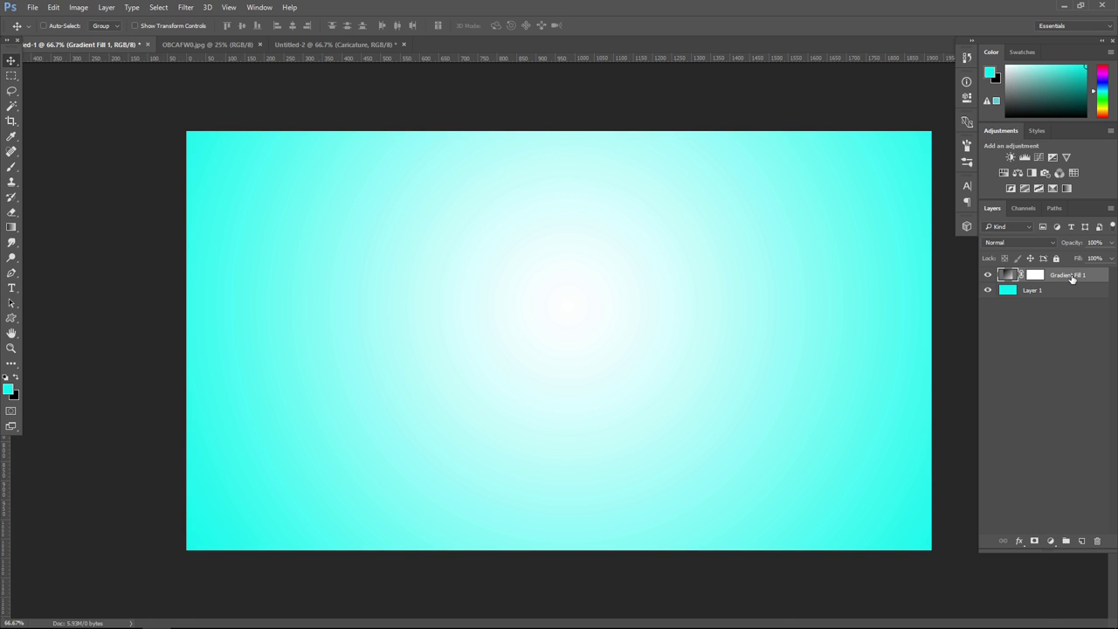
# In OBCAFW0.jpg, quick-select the boy's shirt and hands
pyautogui.click(197, 45)
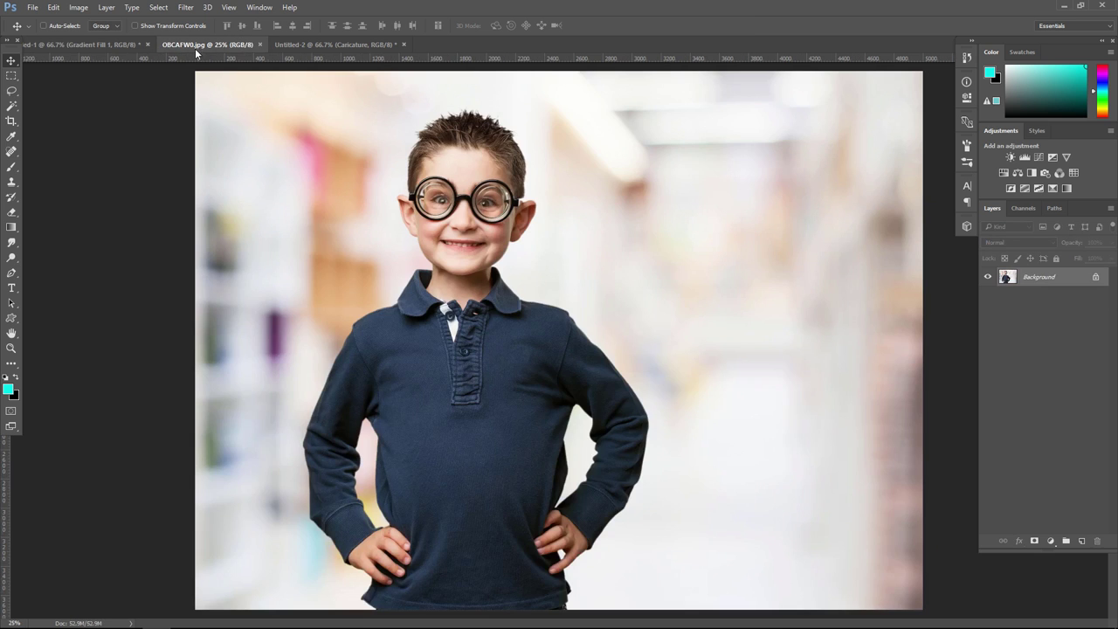
pyautogui.click(15, 107)
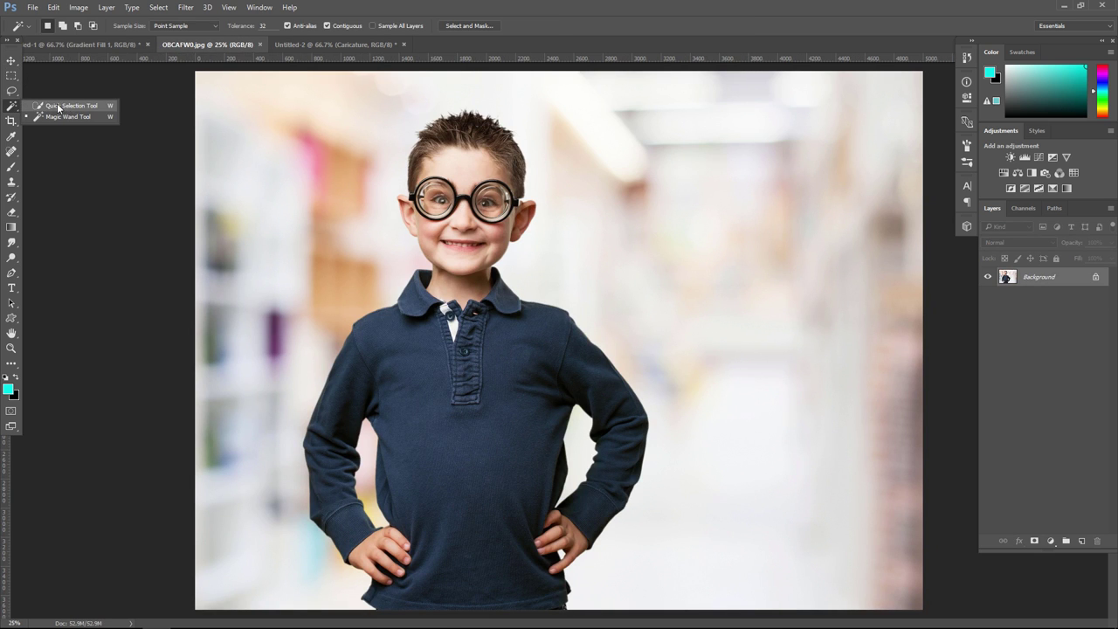
pyautogui.click(59, 105)
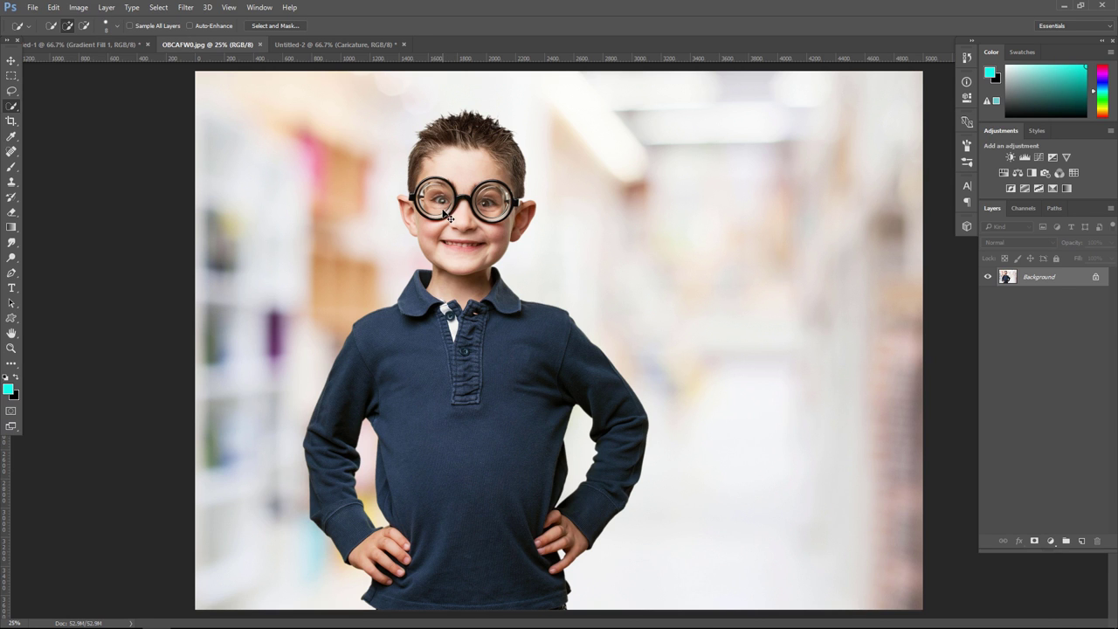
pyautogui.scroll(1, 446, 214)
pyautogui.scroll(-3, 508, 548)
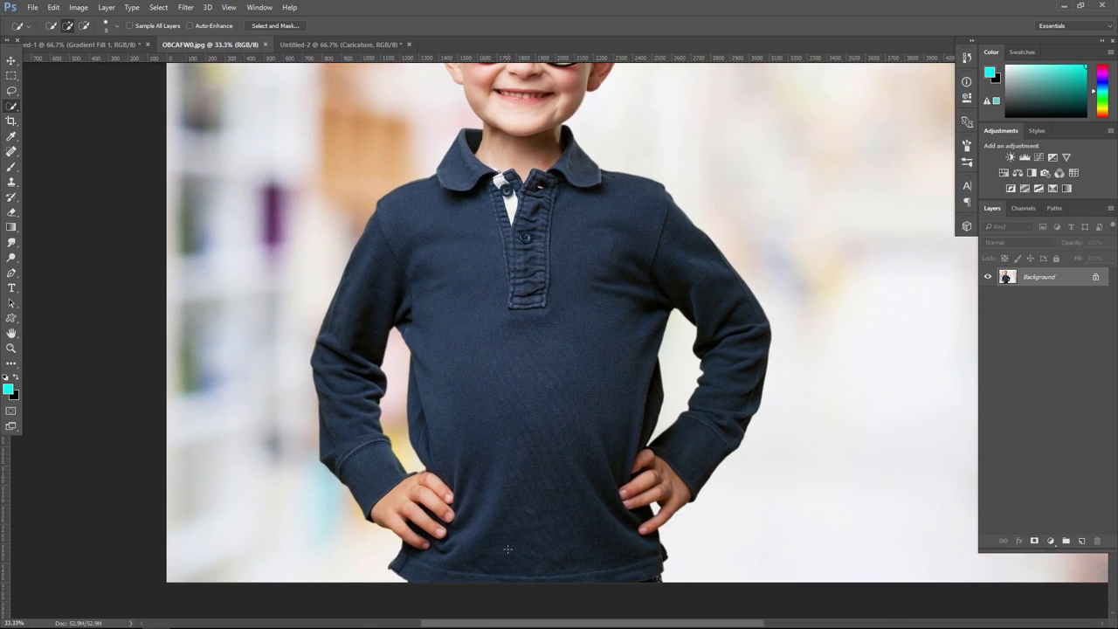
pyautogui.moveTo(423, 575)
pyautogui.mouseDown()
pyautogui.moveTo(522, 518)
pyautogui.moveTo(689, 455)
pyautogui.mouseUp()
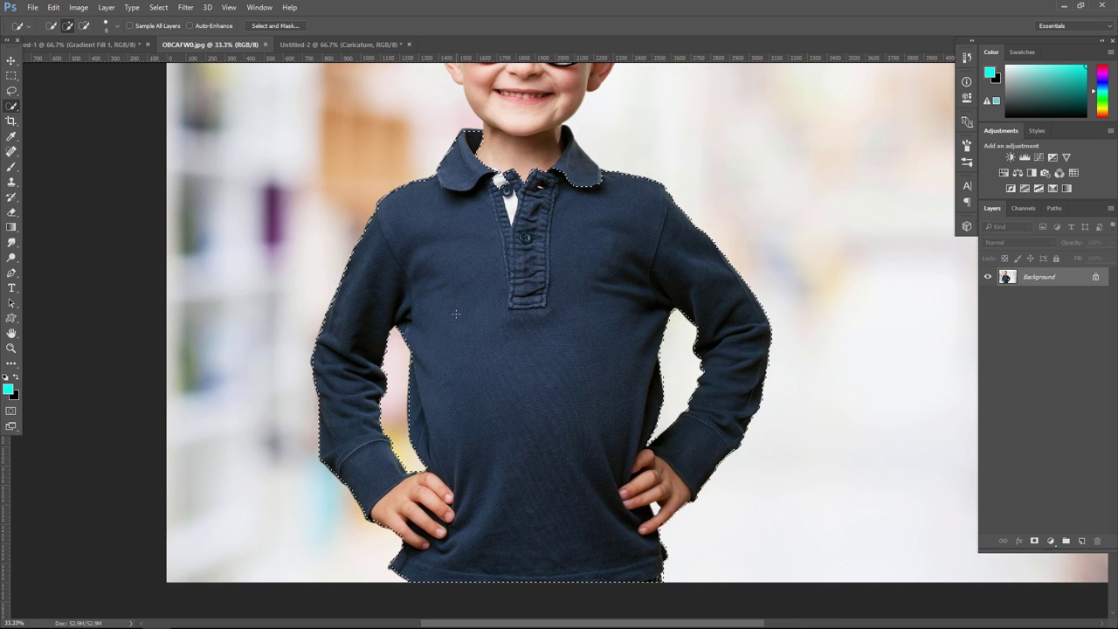
# Extend the selection over the boy's face and hair, then zoom out to view him
pyautogui.scroll(1, 602, 394)
pyautogui.scroll(1, 602, 393)
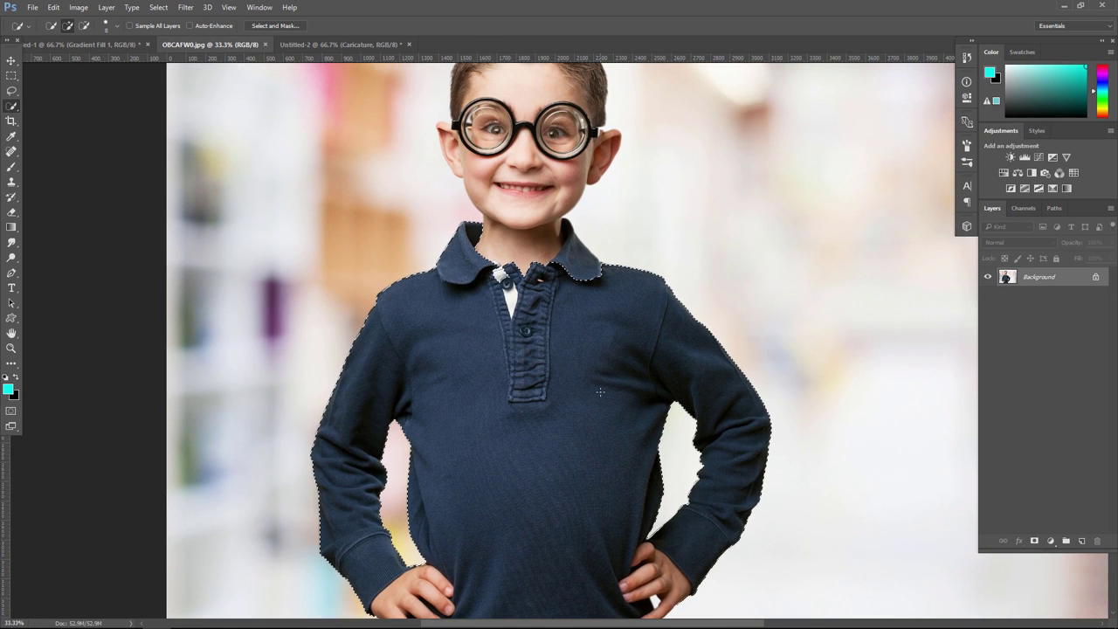
pyautogui.scroll(2, 603, 394)
pyautogui.scroll(1, 594, 394)
pyautogui.scroll(3, 528, 470)
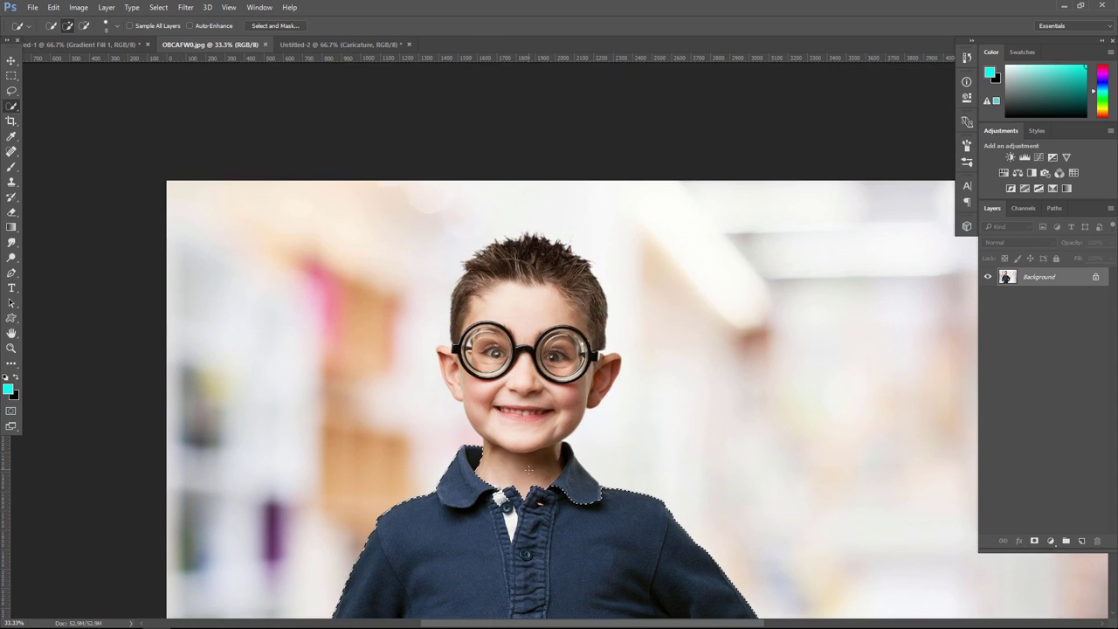
pyautogui.moveTo(528, 482)
pyautogui.mouseDown()
pyautogui.moveTo(548, 374)
pyautogui.moveTo(529, 262)
pyautogui.mouseUp()
pyautogui.click(11, 58)
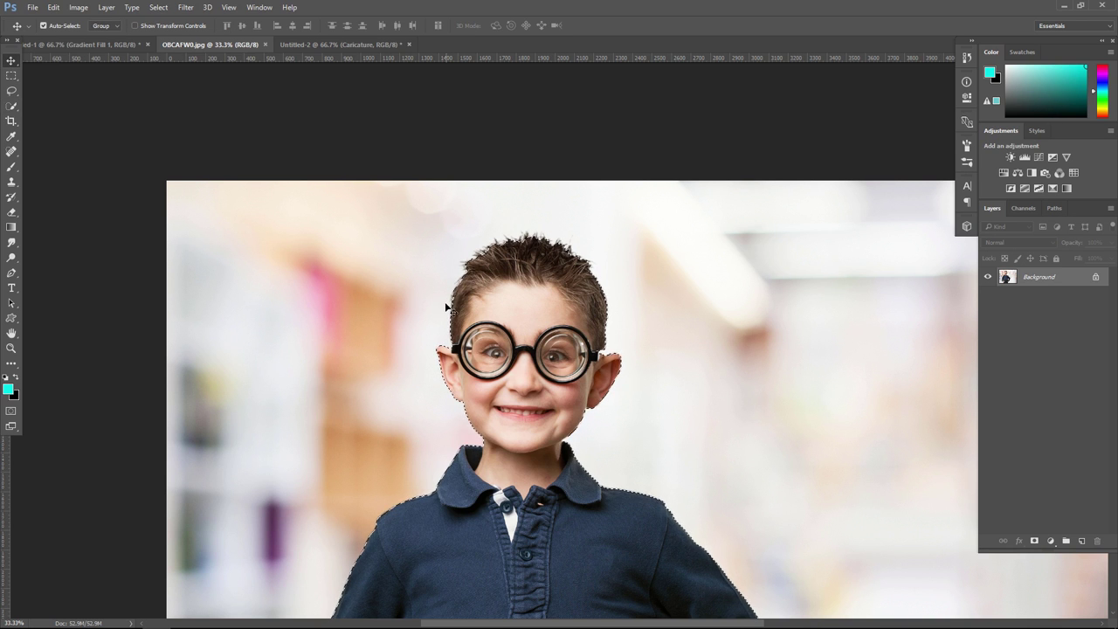
pyautogui.hotkey('ctrl', 'd')
pyautogui.hotkey('ctrl', '0')
pyautogui.hotkey('ctrl', '-')
pyautogui.hotkey('ctrl', 'shift', 'd')
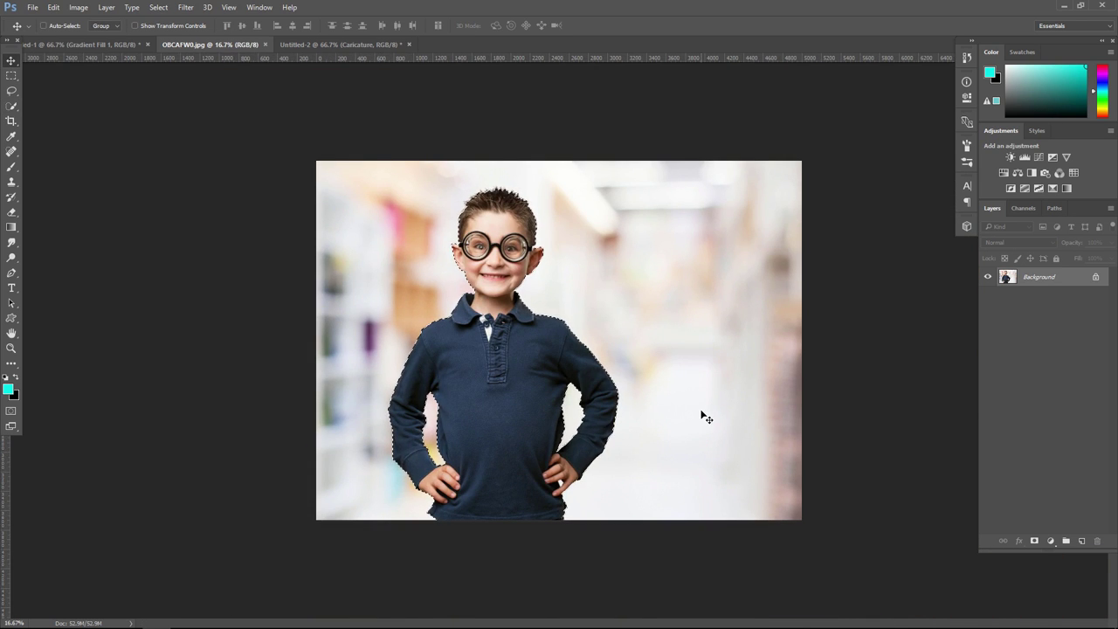
# Unlock the photo as Layer 0 and mask it to the selected boy
pyautogui.doubleClick(1060, 277)
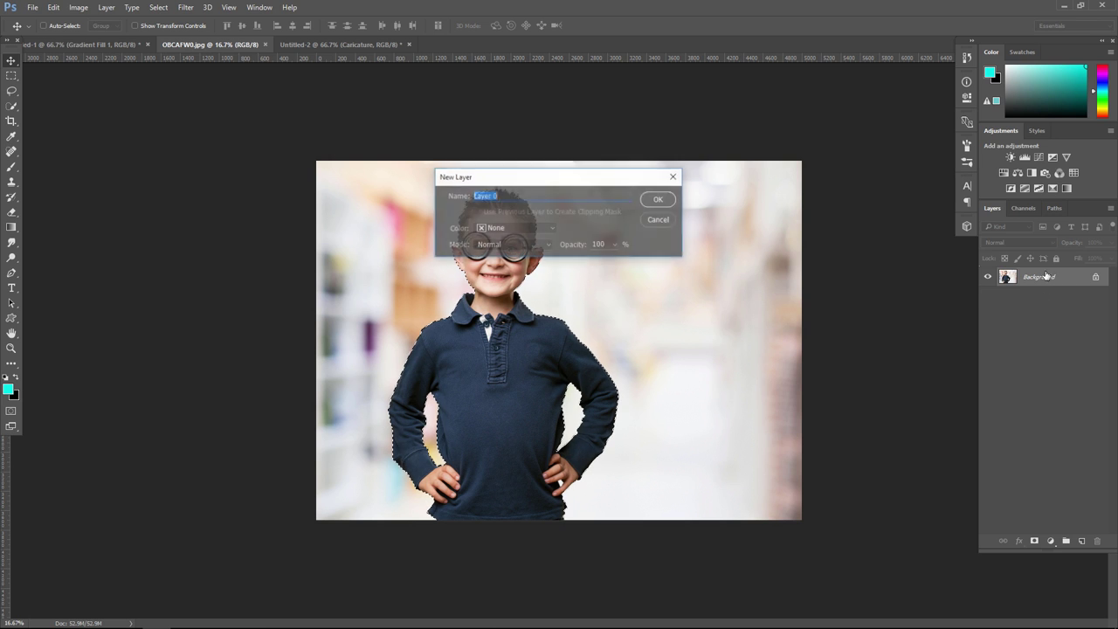
pyautogui.click(664, 199)
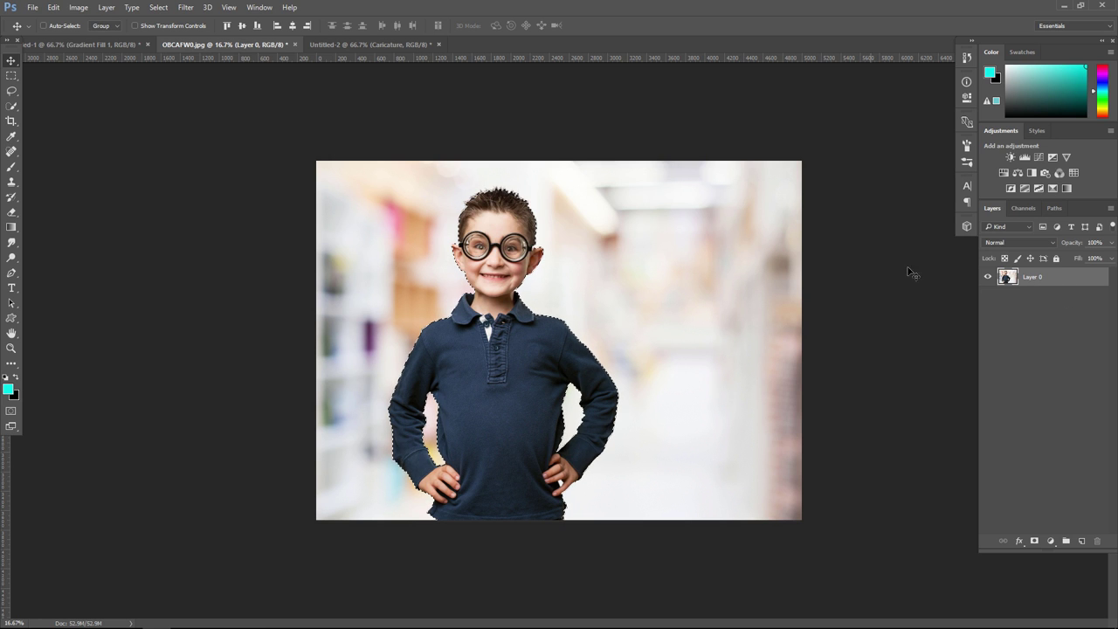
pyautogui.click(1034, 541)
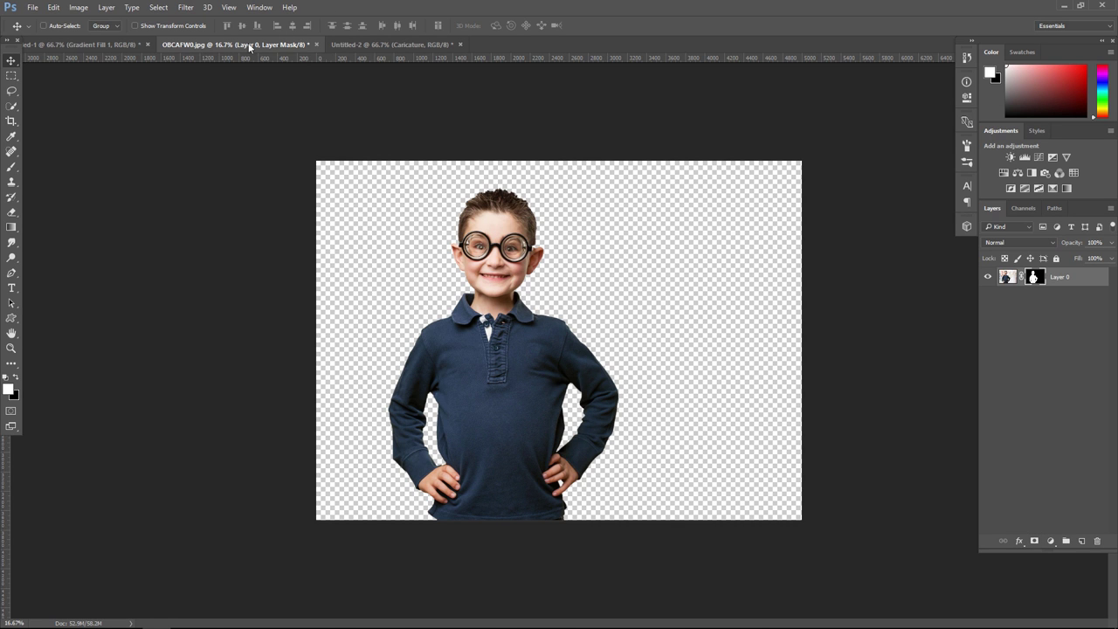
pyautogui.click(8, 77)
# In Select and Mask, preview the cutout as Onion Skin with higher transparency
pyautogui.click(441, 25)
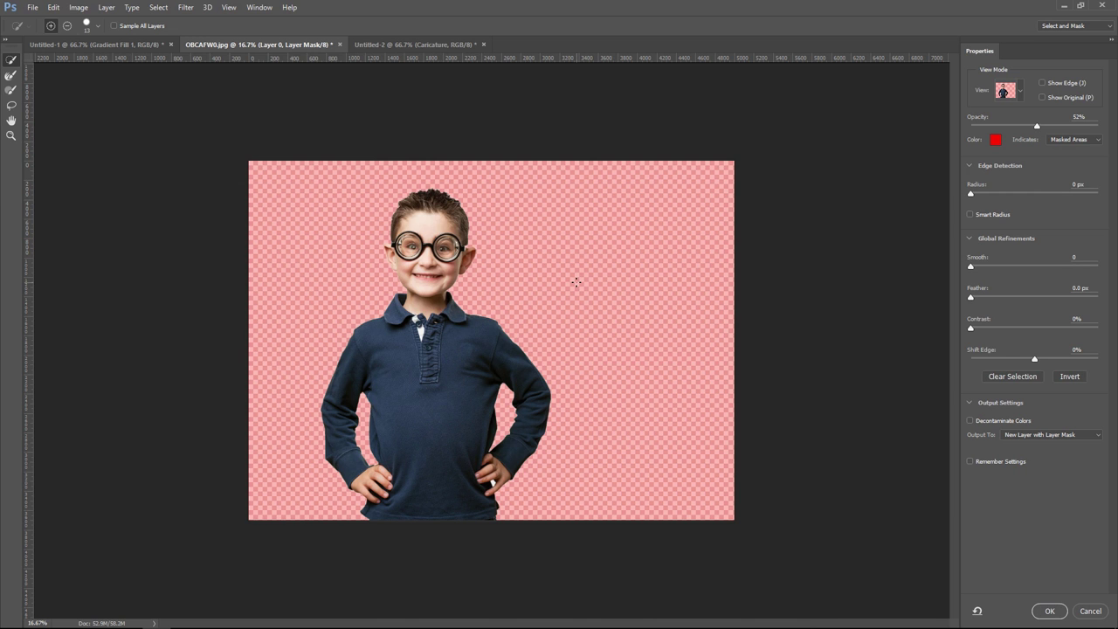
pyautogui.hotkey('ctrl', '+')
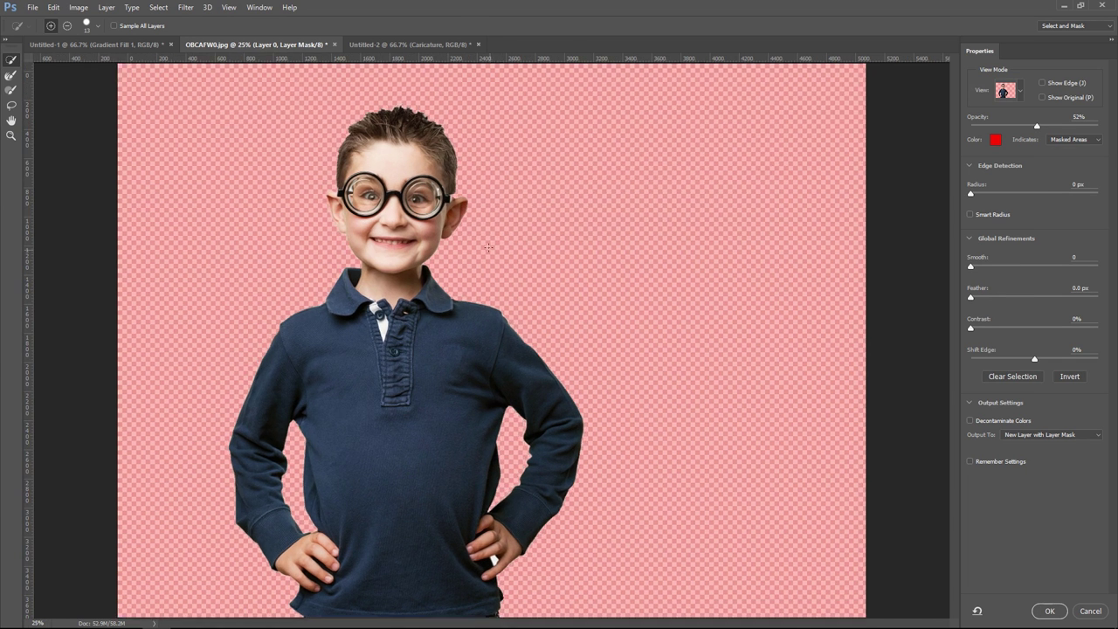
pyautogui.hotkey('ctrl', '+')
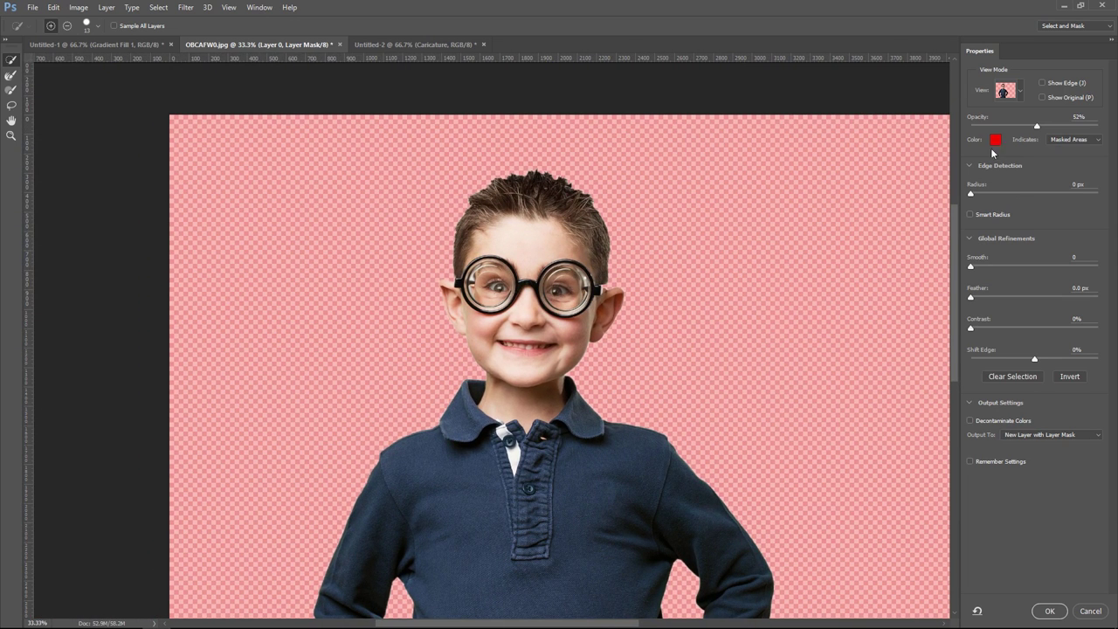
pyautogui.click(1018, 96)
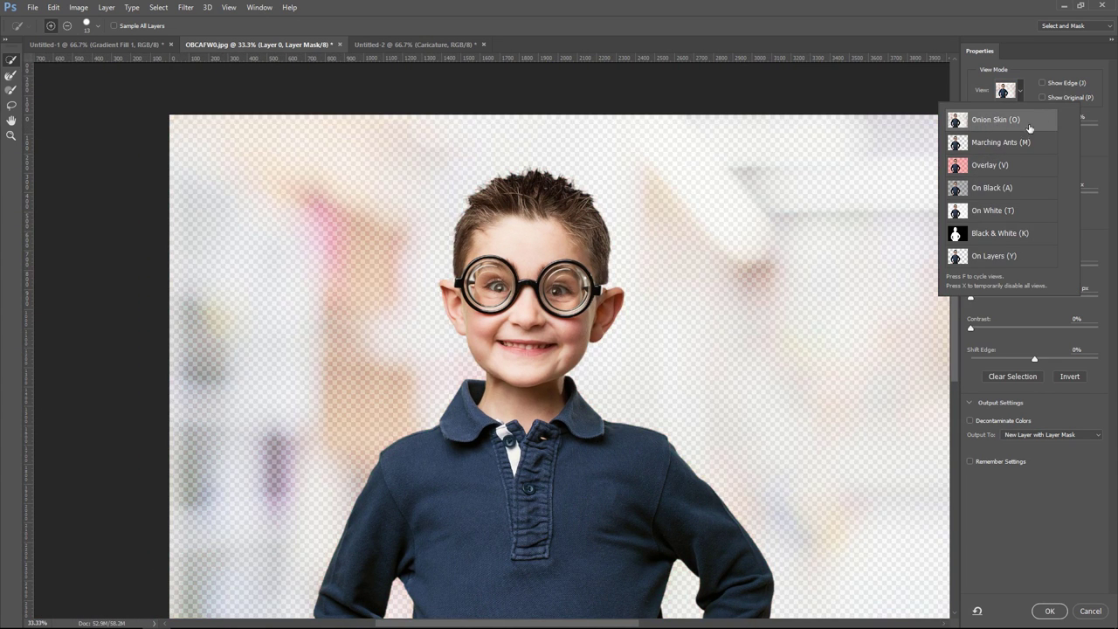
pyautogui.click(1008, 93)
pyautogui.moveTo(1027, 131); pyautogui.dragTo(1049, 129)
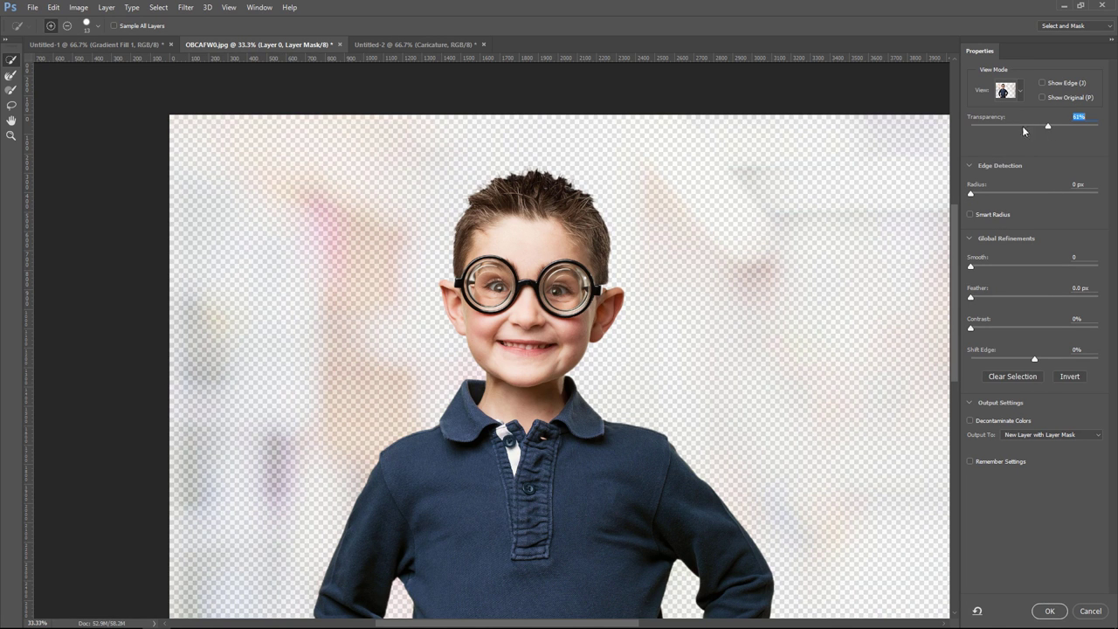
# Brush the edges with a size-188 Refine Edge Brush and output a new layer with mask
pyautogui.click(9, 75)
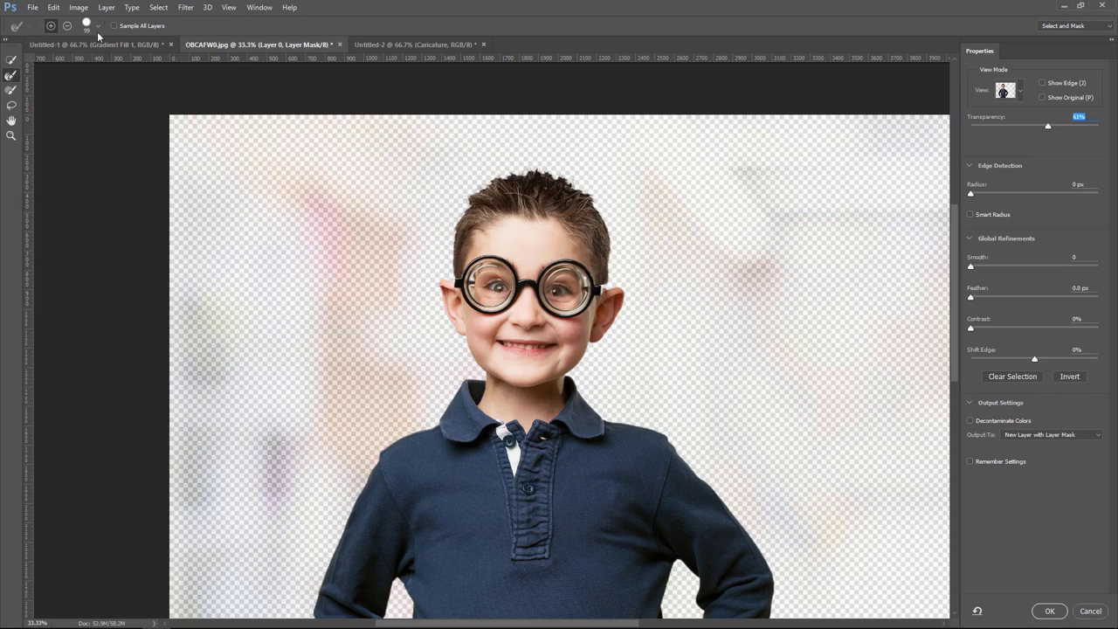
pyautogui.click(100, 31)
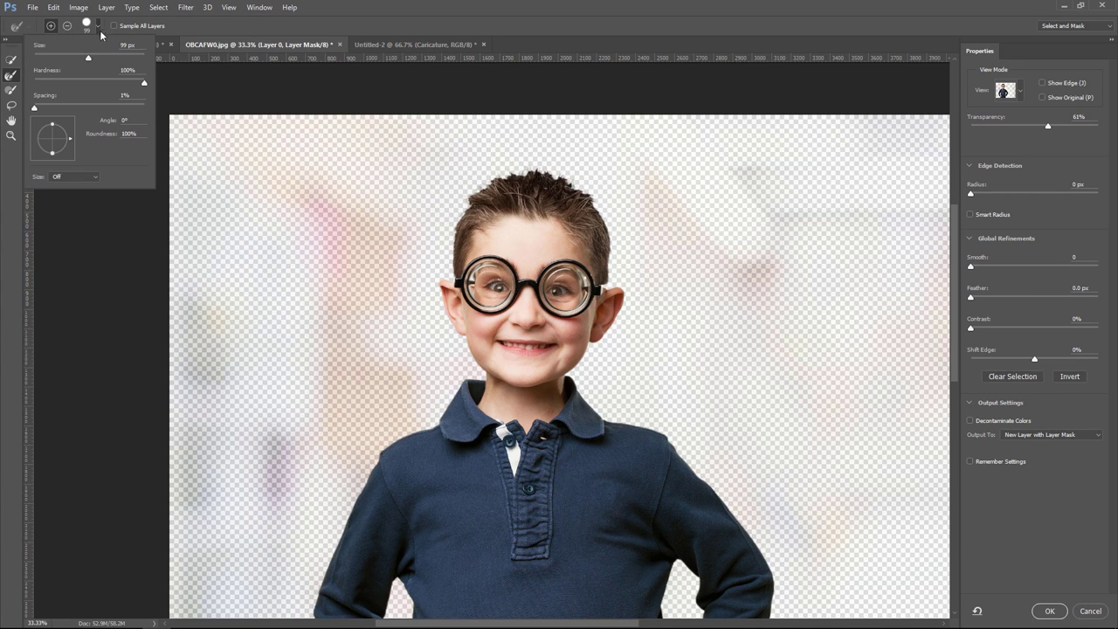
pyautogui.moveTo(91, 59); pyautogui.dragTo(100, 60)
pyautogui.moveTo(106, 61); pyautogui.dragTo(116, 61)
pyautogui.click(613, 69)
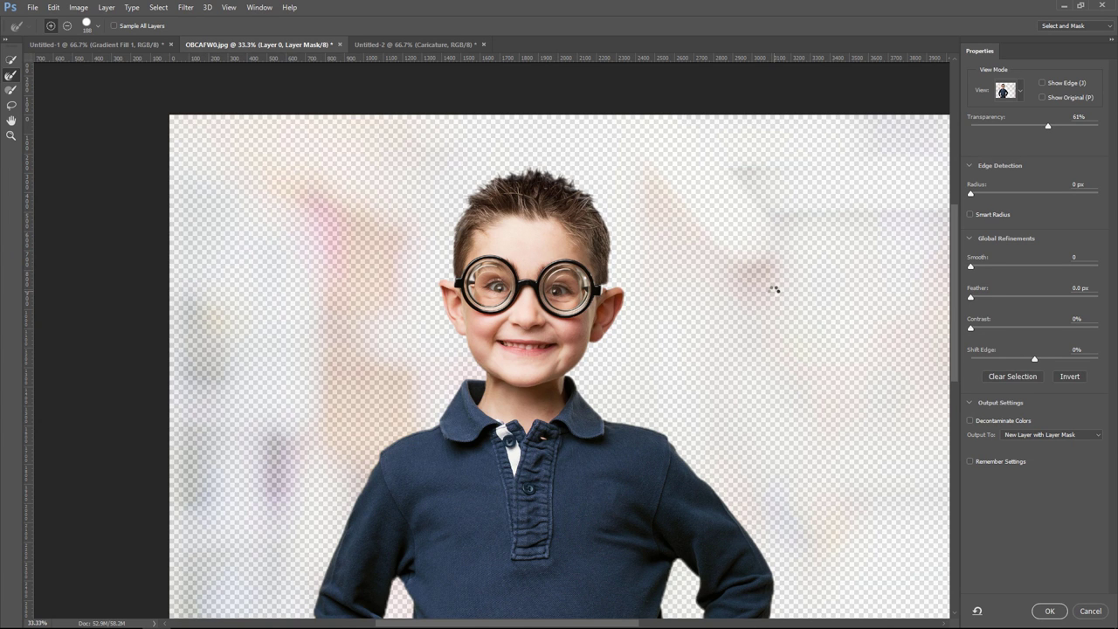
pyautogui.click(1058, 613)
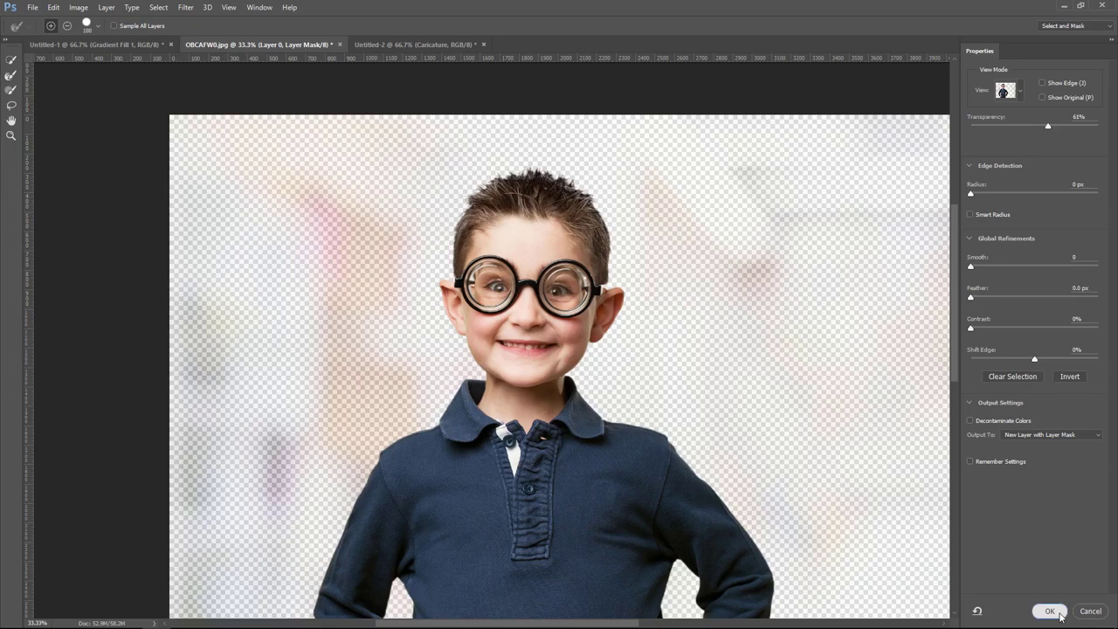
# Drag the cut-out Layer 0 copy from the photo onto the Untitled-1 gradient tab
pyautogui.click(12, 60)
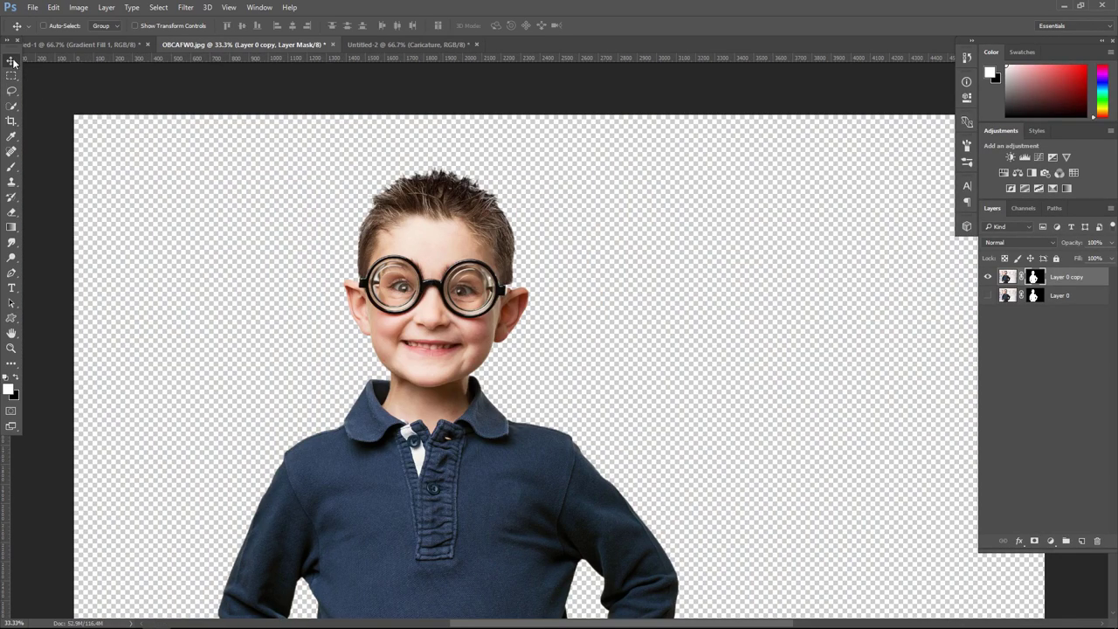
pyautogui.hotkey('ctrl', '-')
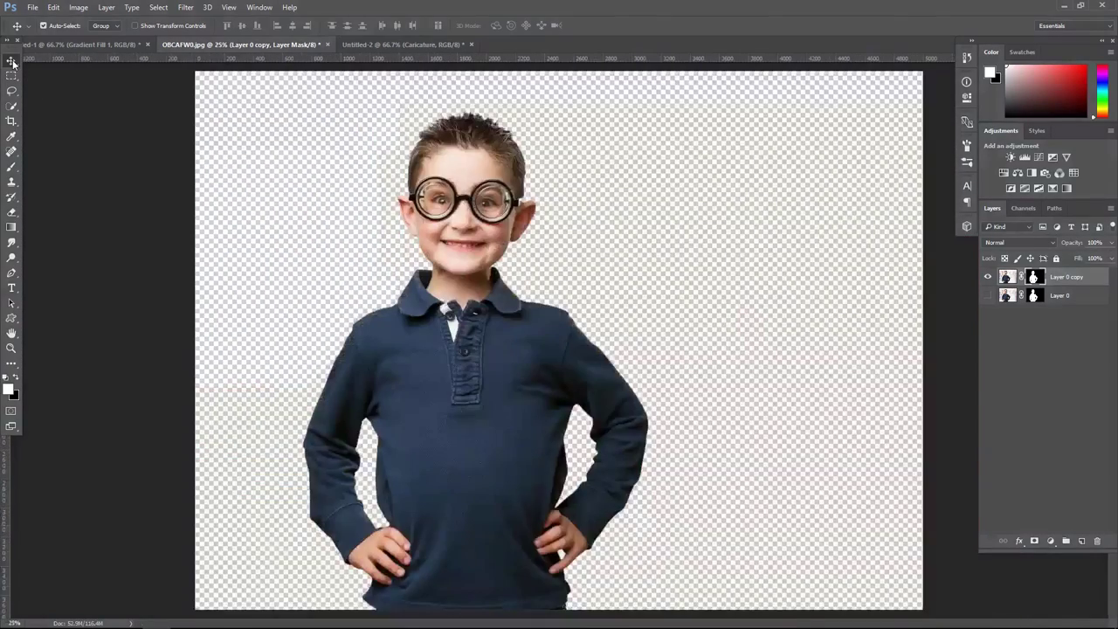
pyautogui.hotkey('ctrl', '-')
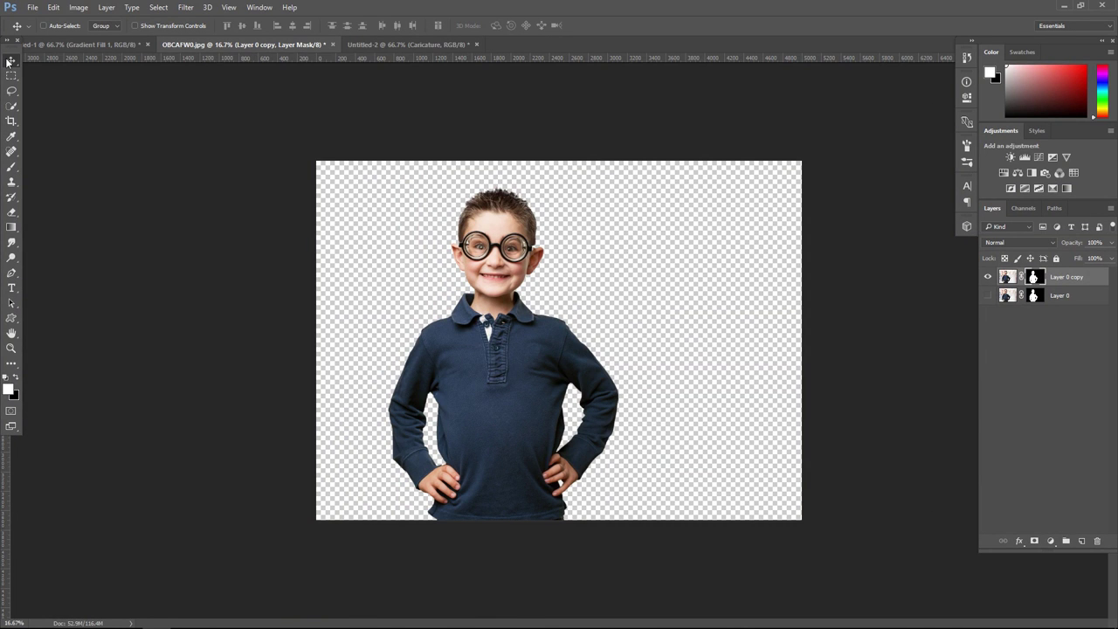
pyautogui.moveTo(524, 384)
pyautogui.mouseDown()
pyautogui.moveTo(251, 121)
pyautogui.moveTo(464, 373)
pyautogui.mouseUp()
# Drop the boy on the gradient canvas, scaled to about 41% and centred
pyautogui.moveTo(436, 297)
pyautogui.mouseDown()
pyautogui.moveTo(500, 450)
pyautogui.moveTo(515, 574)
pyautogui.moveTo(506, 432)
pyautogui.moveTo(533, 450)
pyautogui.mouseUp()
pyautogui.hotkey('ctrl', 't')
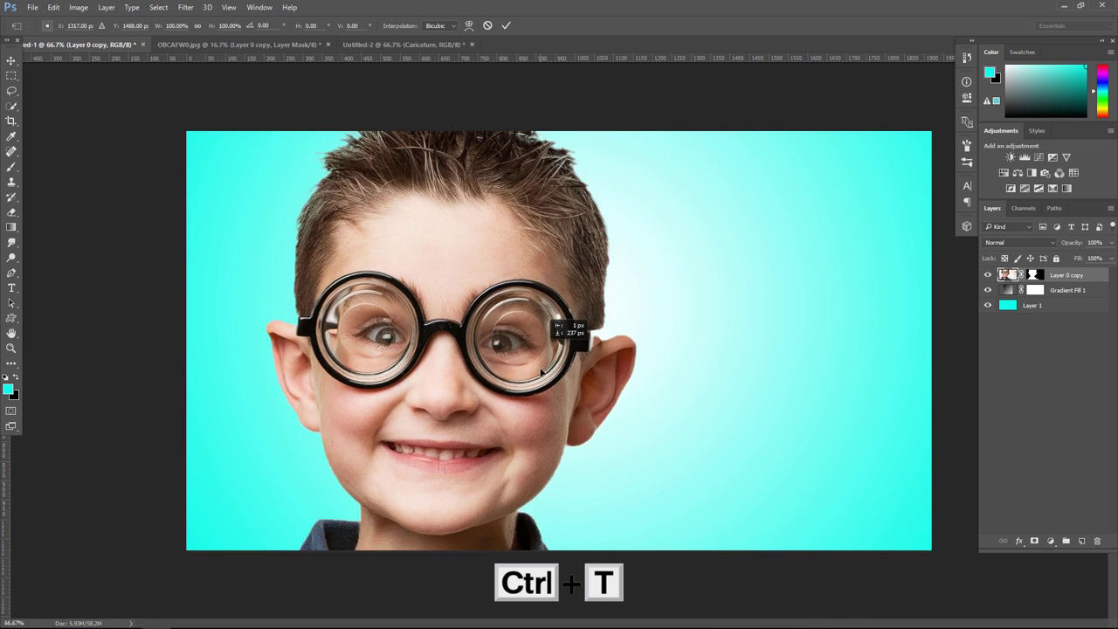
pyautogui.moveTo(849, 288)
pyautogui.mouseDown()
pyautogui.moveTo(557, 279)
pyautogui.moveTo(616, 264)
pyautogui.moveTo(245, 156)
pyautogui.moveTo(626, 361)
pyautogui.moveTo(392, 294)
pyautogui.moveTo(244, 185)
pyautogui.moveTo(380, 267)
pyautogui.mouseUp()
pyautogui.moveTo(690, 428); pyautogui.dragTo(397, 258)
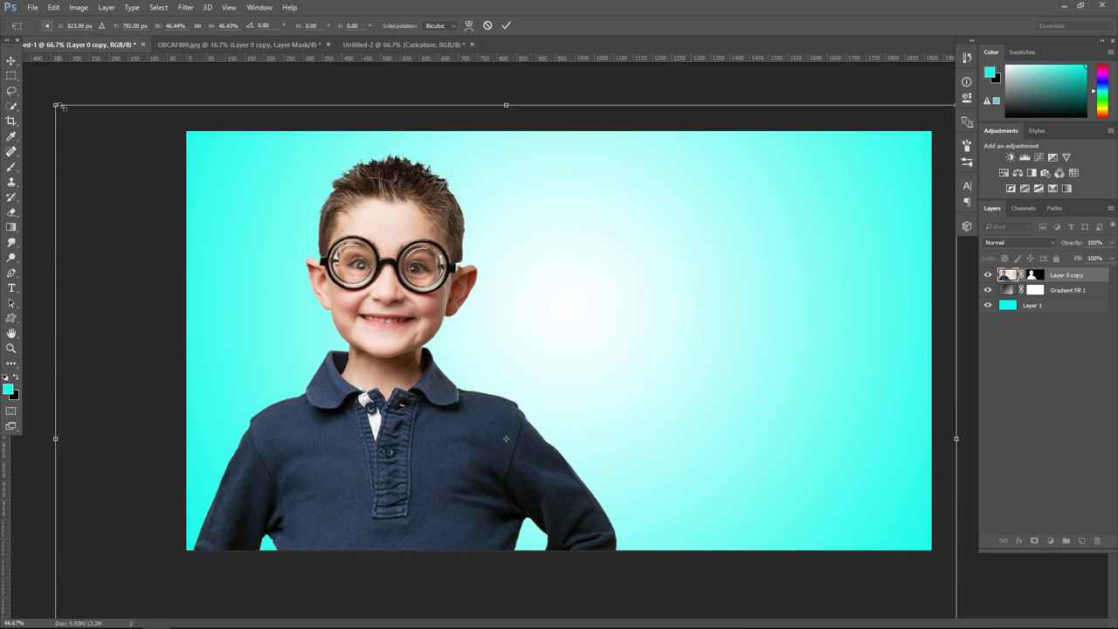
pyautogui.moveTo(55, 104)
pyautogui.mouseDown()
pyautogui.moveTo(116, 134)
pyautogui.moveTo(44, 142)
pyautogui.mouseUp()
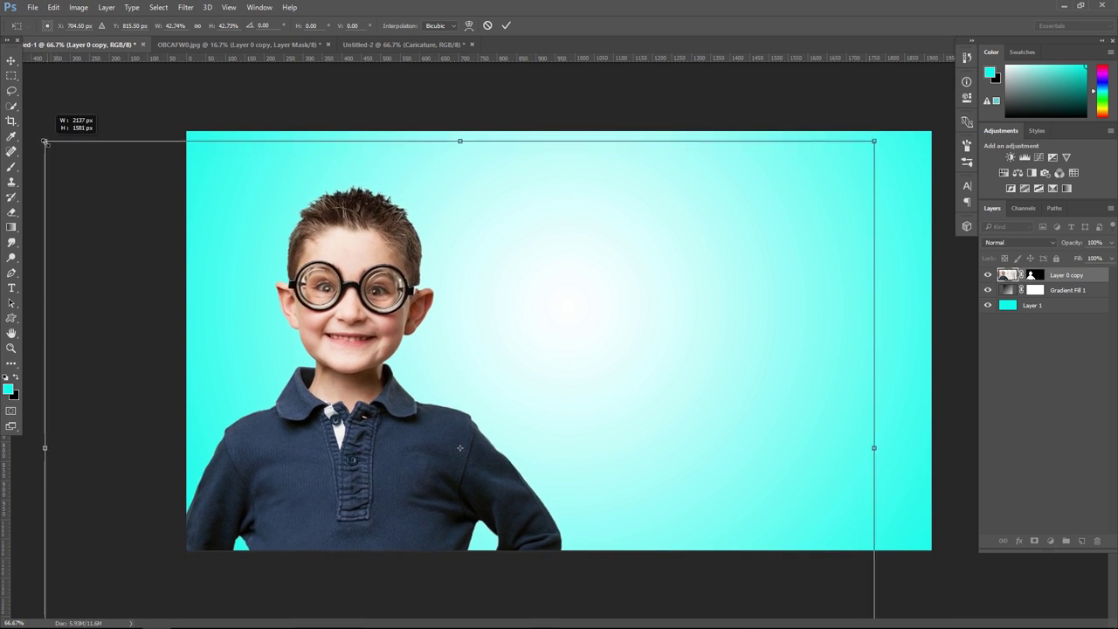
pyautogui.moveTo(269, 341)
pyautogui.mouseDown()
pyautogui.moveTo(270, 282)
pyautogui.moveTo(275, 314)
pyautogui.moveTo(457, 314)
pyautogui.mouseUp()
pyautogui.moveTo(230, 131); pyautogui.dragTo(242, 143)
pyautogui.moveTo(459, 394); pyautogui.dragTo(437, 355)
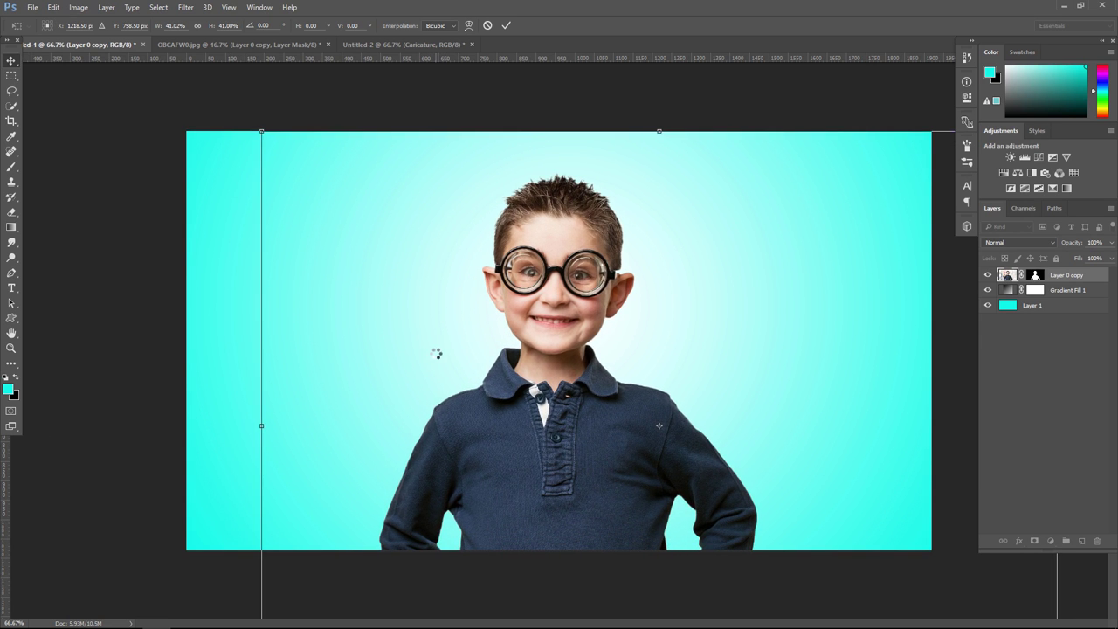
pyautogui.press('Return')
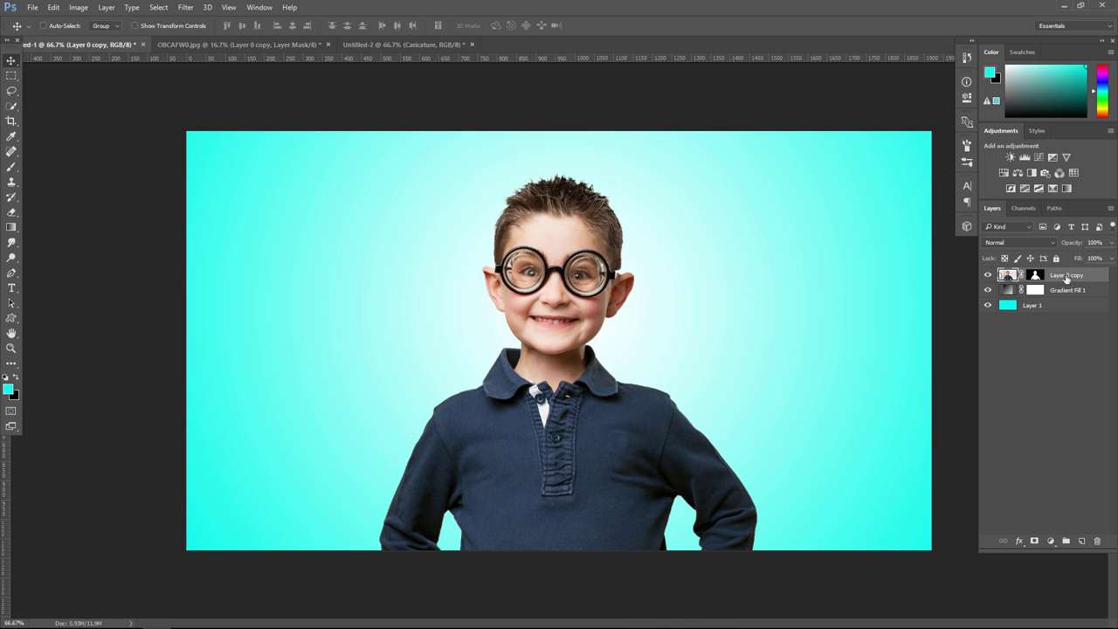
# Apply the boy layer's mask permanently
pyautogui.rightClick(1035, 276)
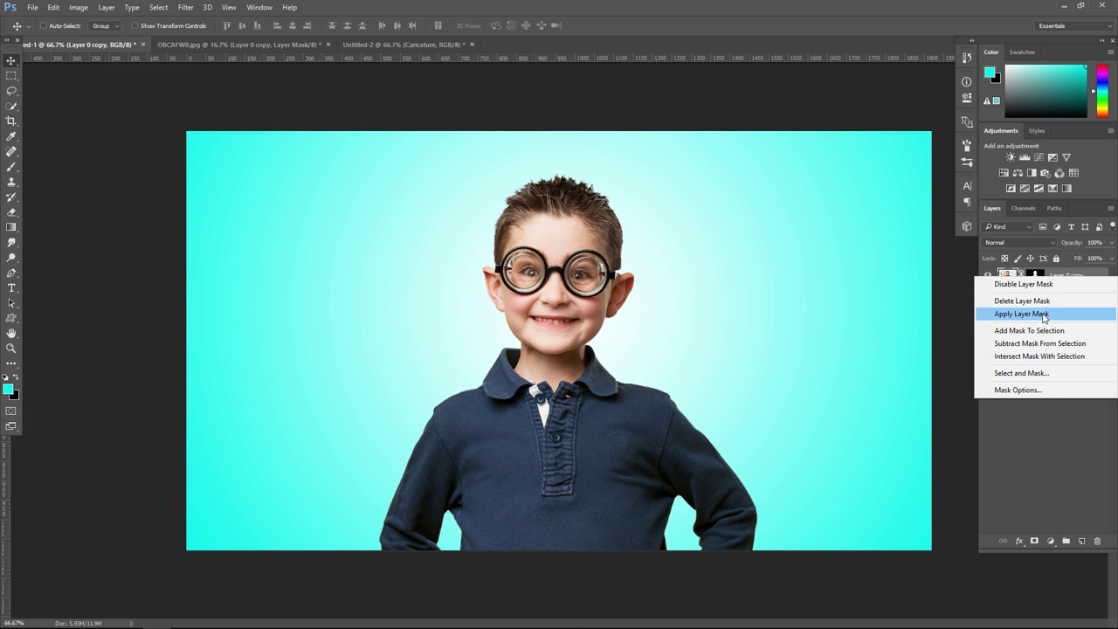
pyautogui.click(1044, 314)
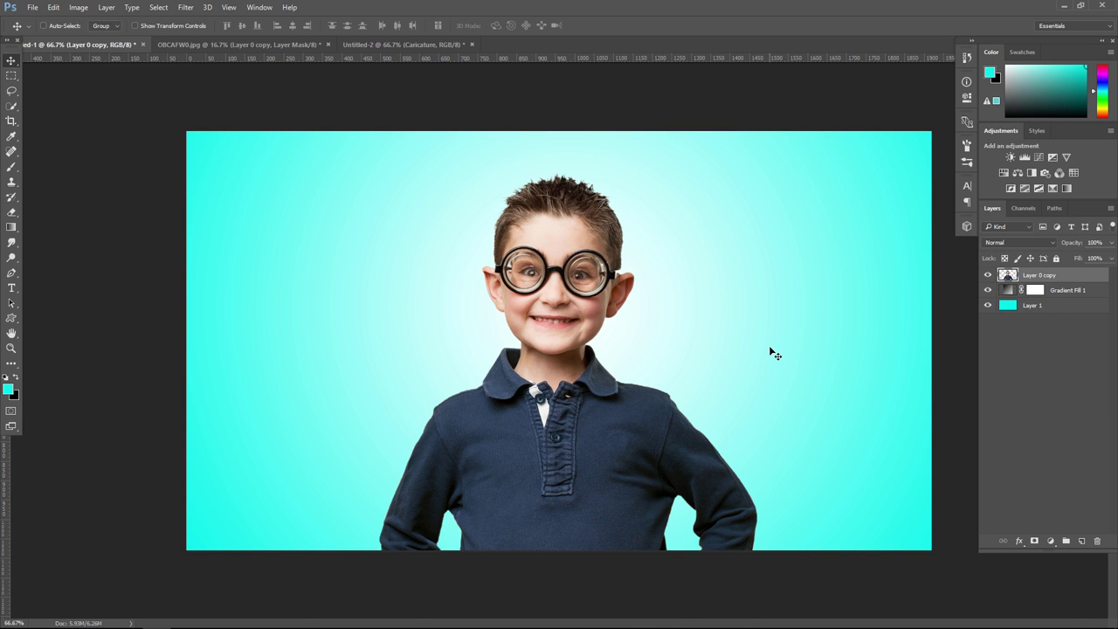
pyautogui.hotkey('ctrl', '+')
pyautogui.hotkey('ctrl', '+')
pyautogui.hotkey('ctrl', '+')
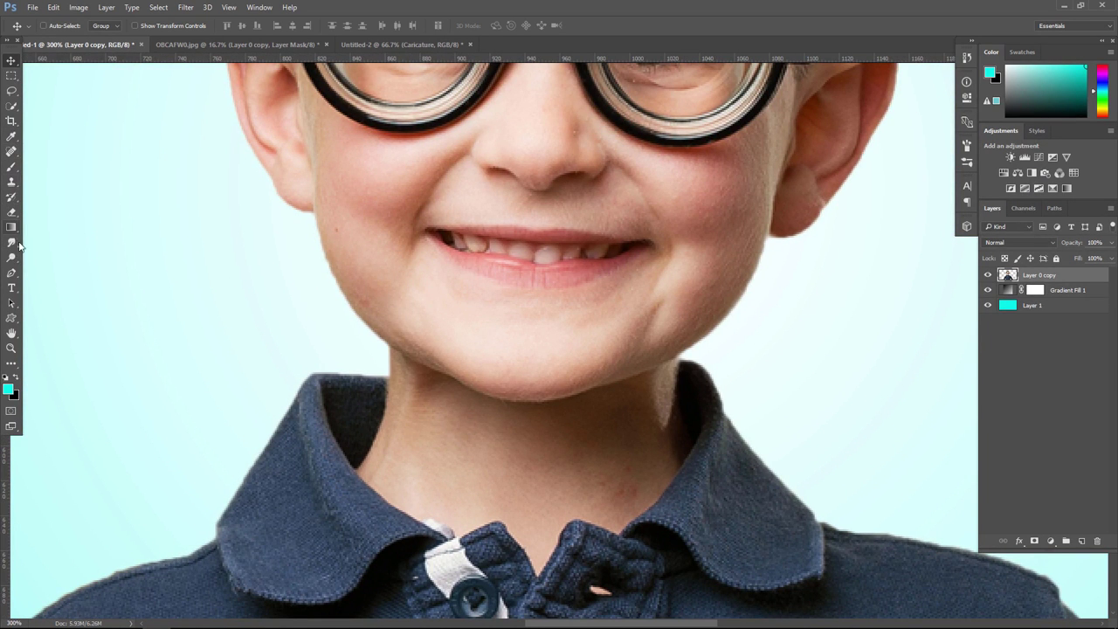
# Trace a curved pen path along the boy's chin from jaw to jaw
pyautogui.click(12, 273)
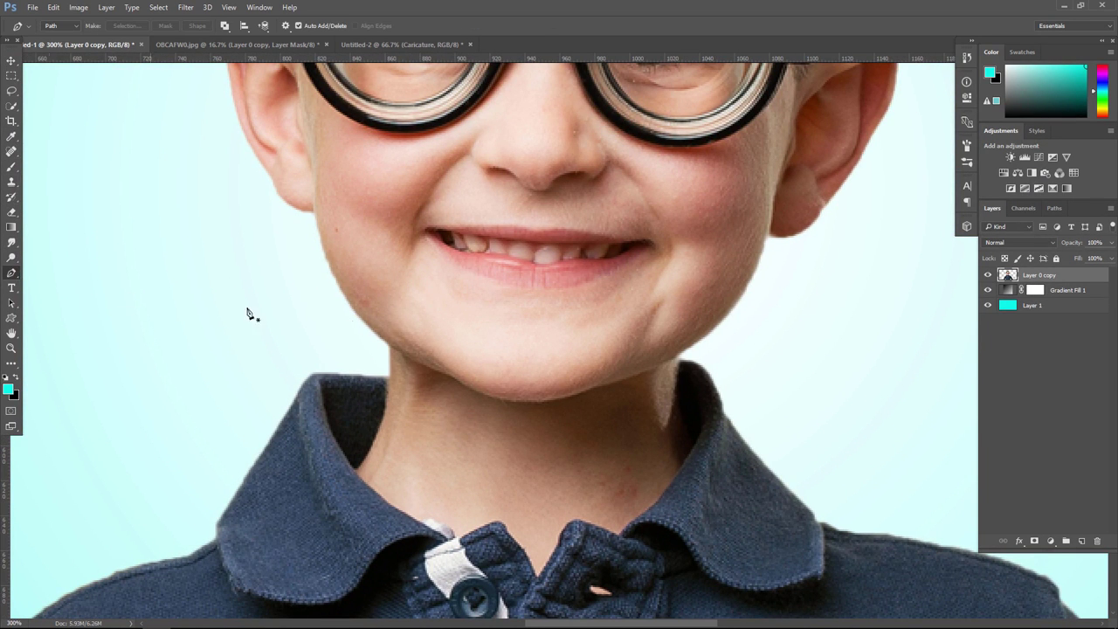
pyautogui.click(385, 344)
pyautogui.click(682, 352)
pyautogui.moveTo(525, 350); pyautogui.dragTo(524, 401)
pyautogui.click(443, 376)
pyautogui.click(610, 386)
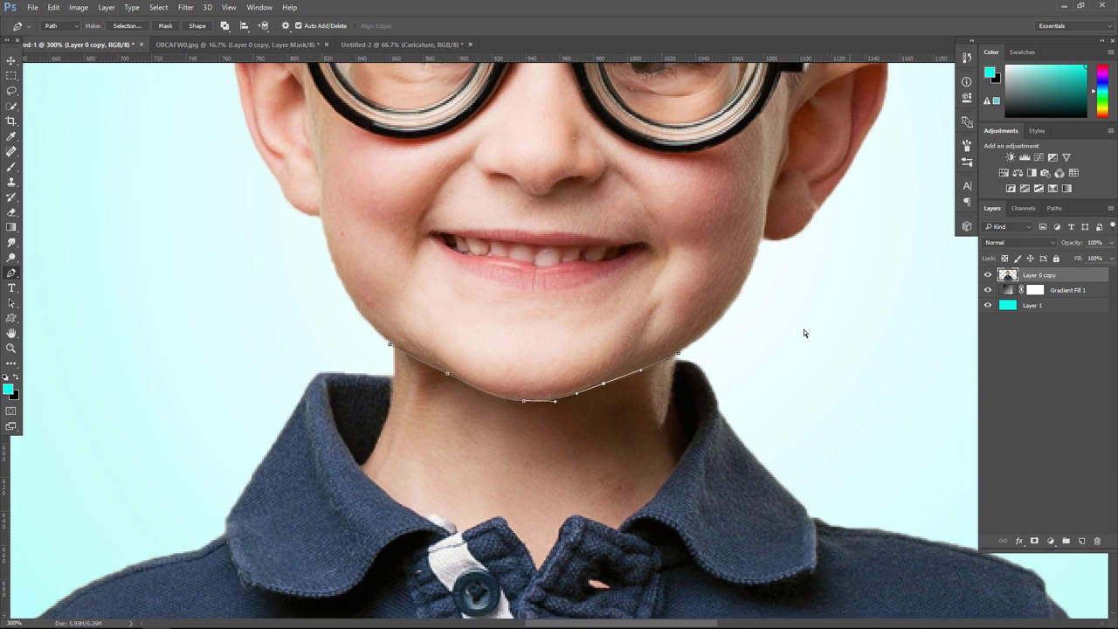
# Loop the path up over the hair, close it, and turn it into a selection
pyautogui.hotkey('ctrl', '-')
pyautogui.hotkey('ctrl', '-')
pyautogui.hotkey('ctrl', '-')
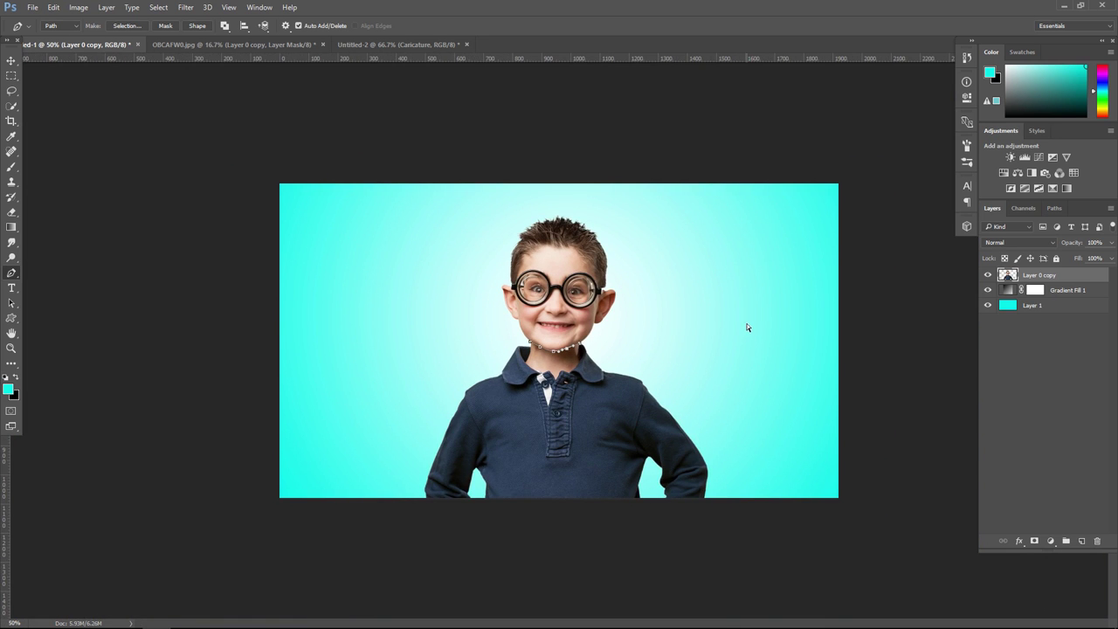
pyautogui.hotkey('ctrl', '+')
pyautogui.hotkey('ctrl', '+')
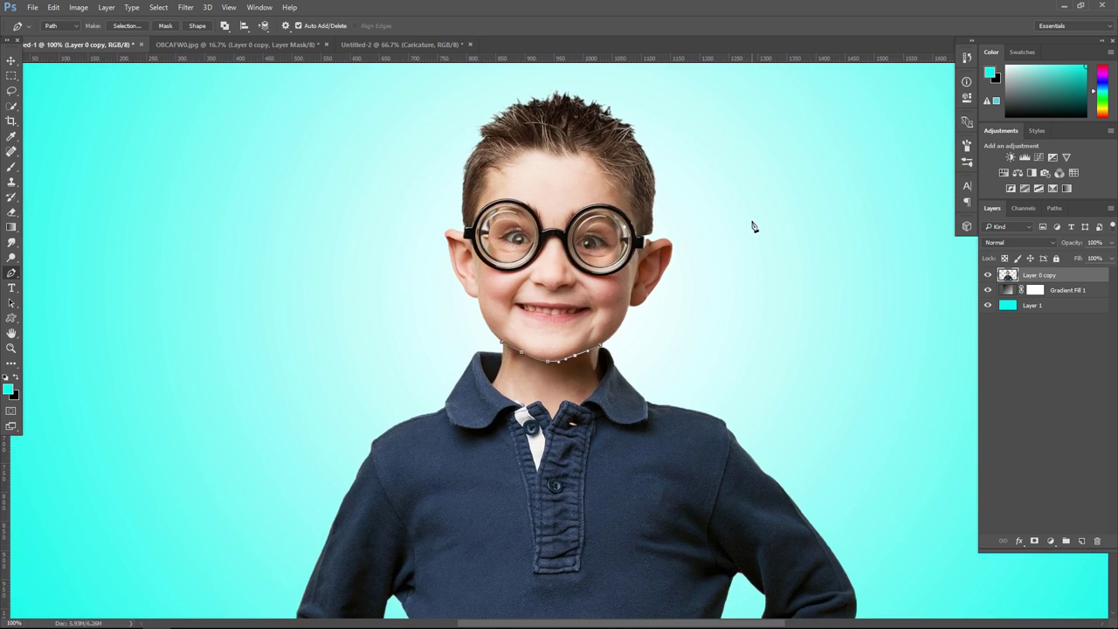
pyautogui.hotkey('ctrl', '-')
pyautogui.click(716, 164)
pyautogui.click(632, 114)
pyautogui.click(520, 114)
pyautogui.click(443, 140)
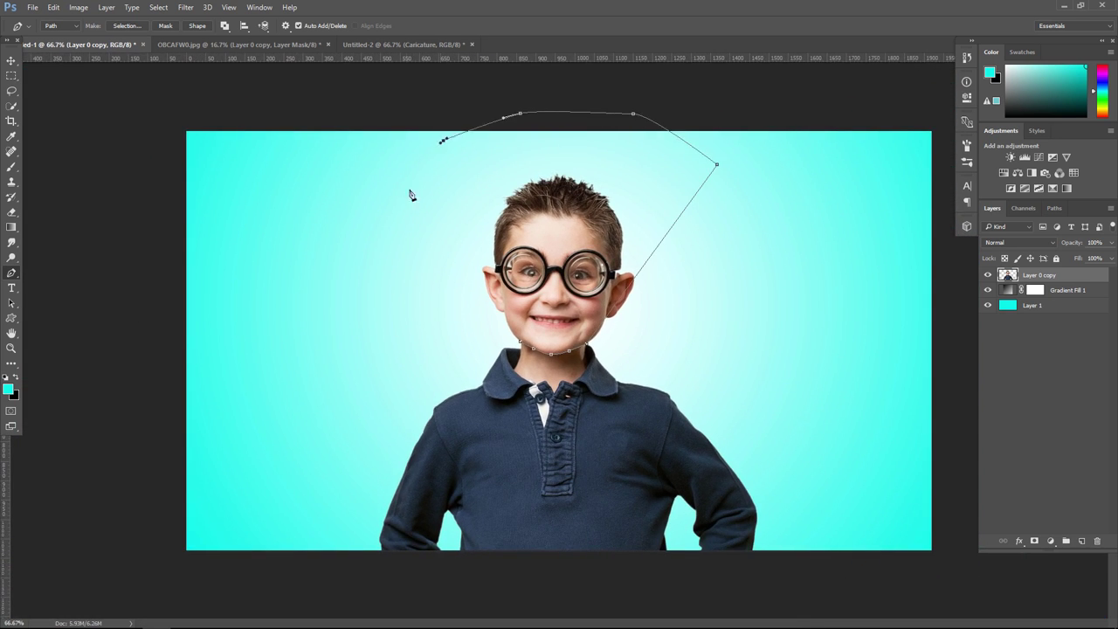
pyautogui.click(405, 196)
pyautogui.moveTo(643, 268); pyautogui.dragTo(702, 324)
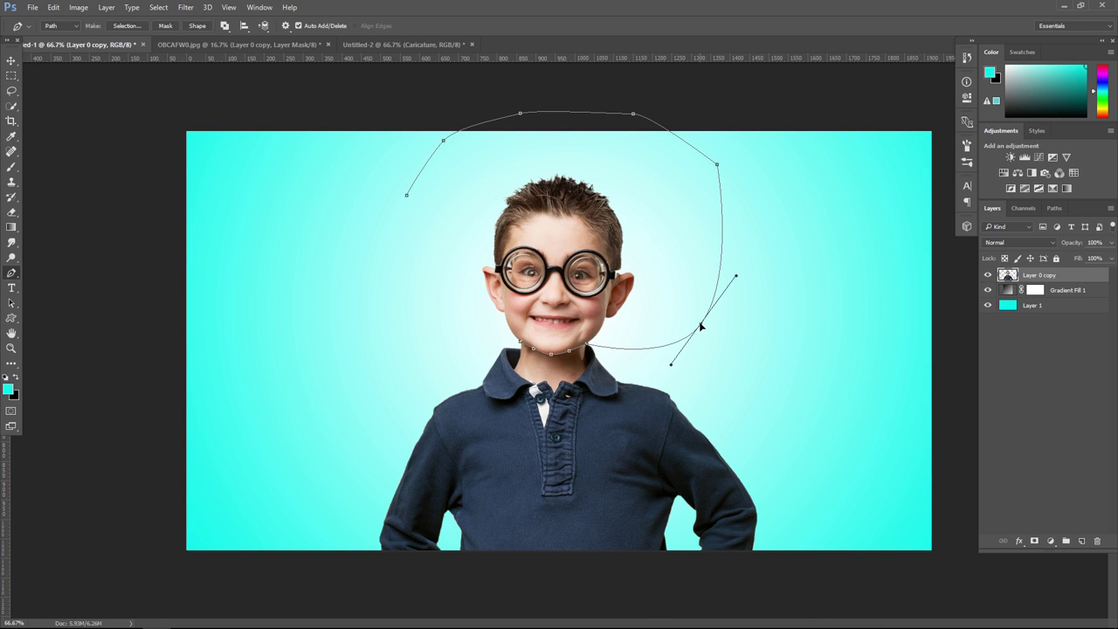
pyautogui.click(357, 268)
pyautogui.hotkey('ctrl', 'Return')
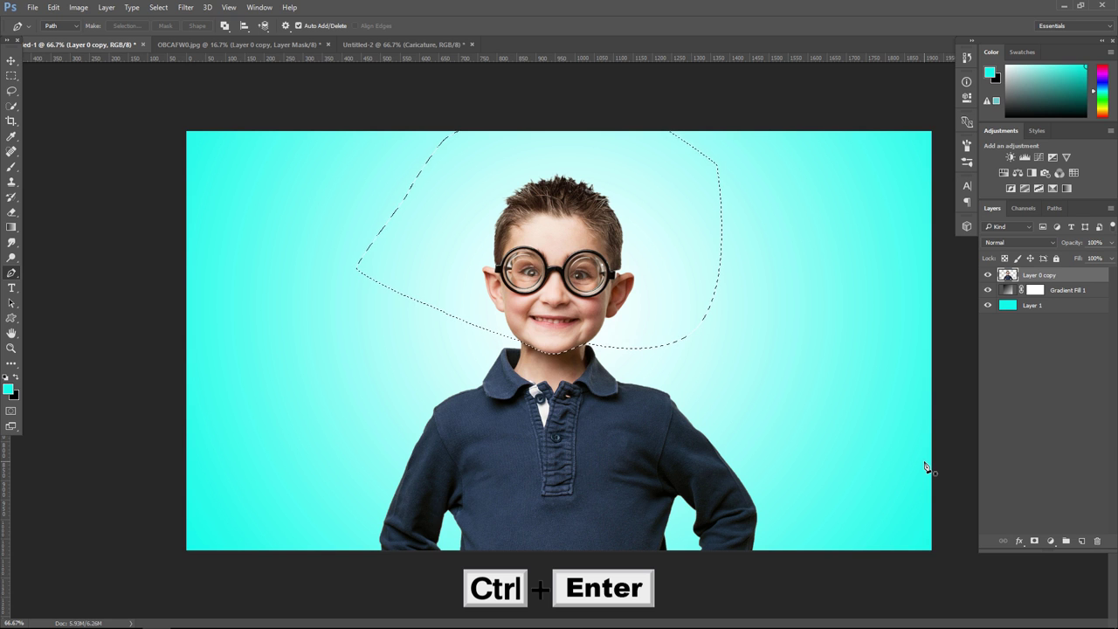
# Cut the head and paste it in place on a new Layer 2
pyautogui.click(53, 7)
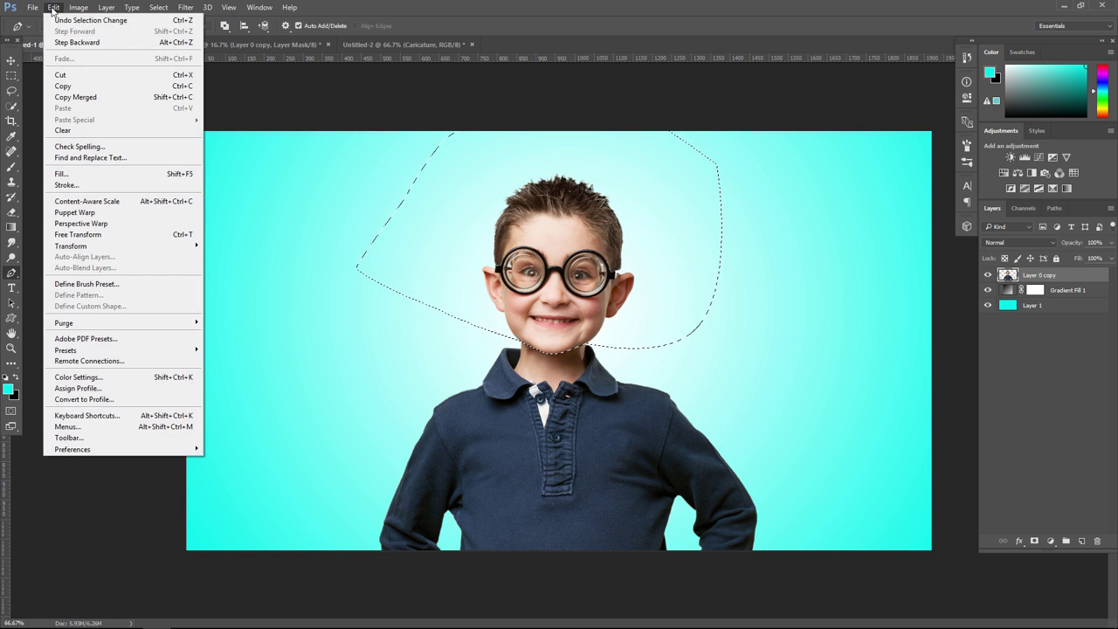
pyautogui.click(60, 75)
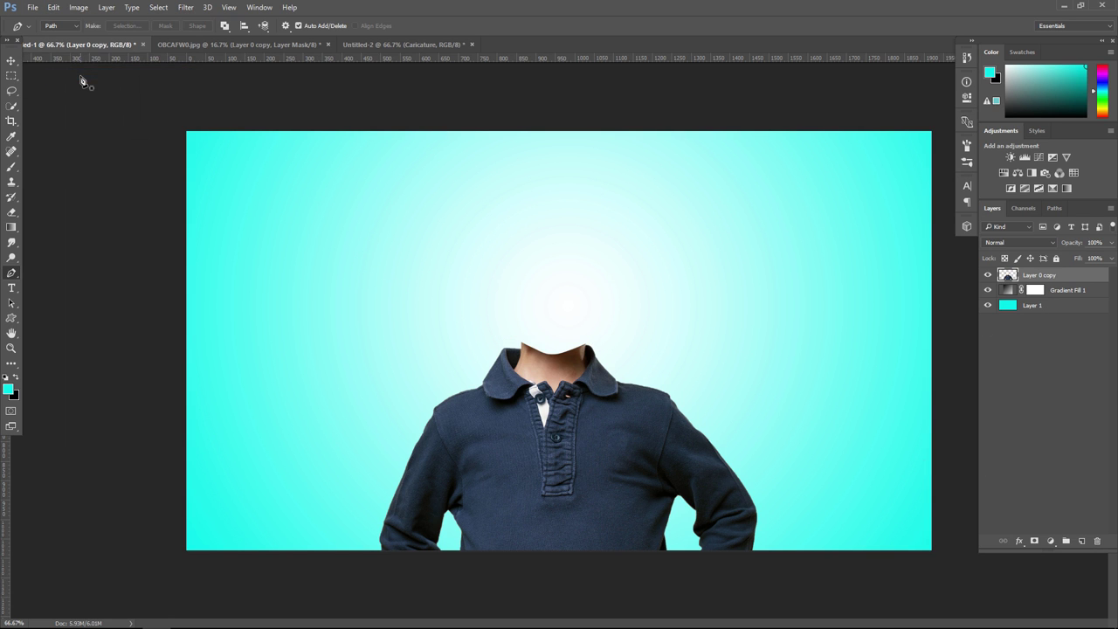
pyautogui.click(1082, 542)
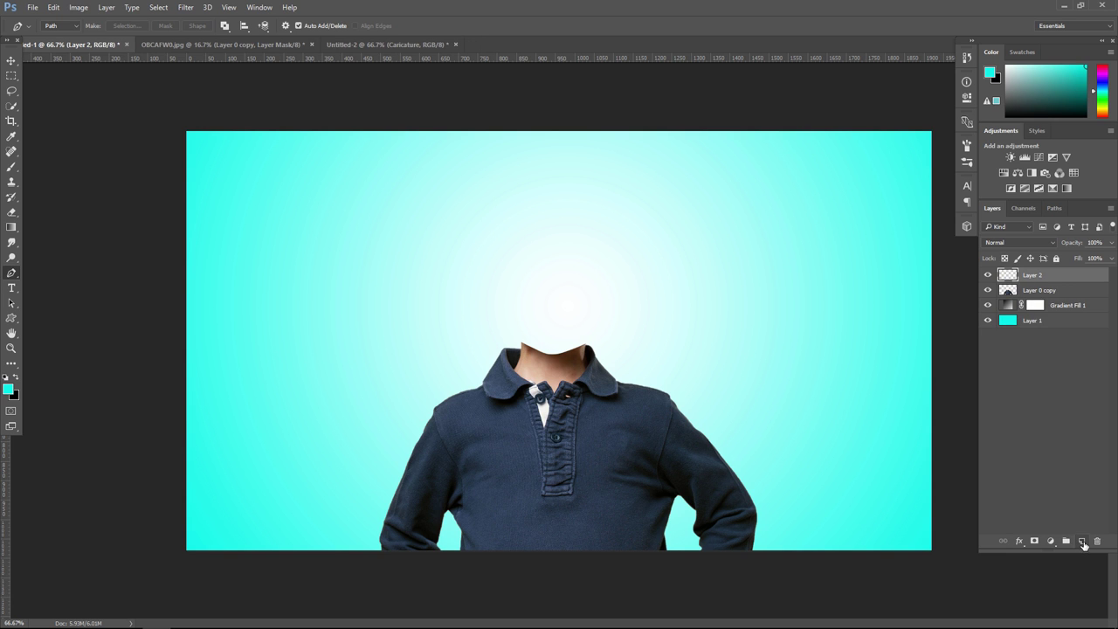
pyautogui.click(53, 10)
pyautogui.moveTo(75, 120)
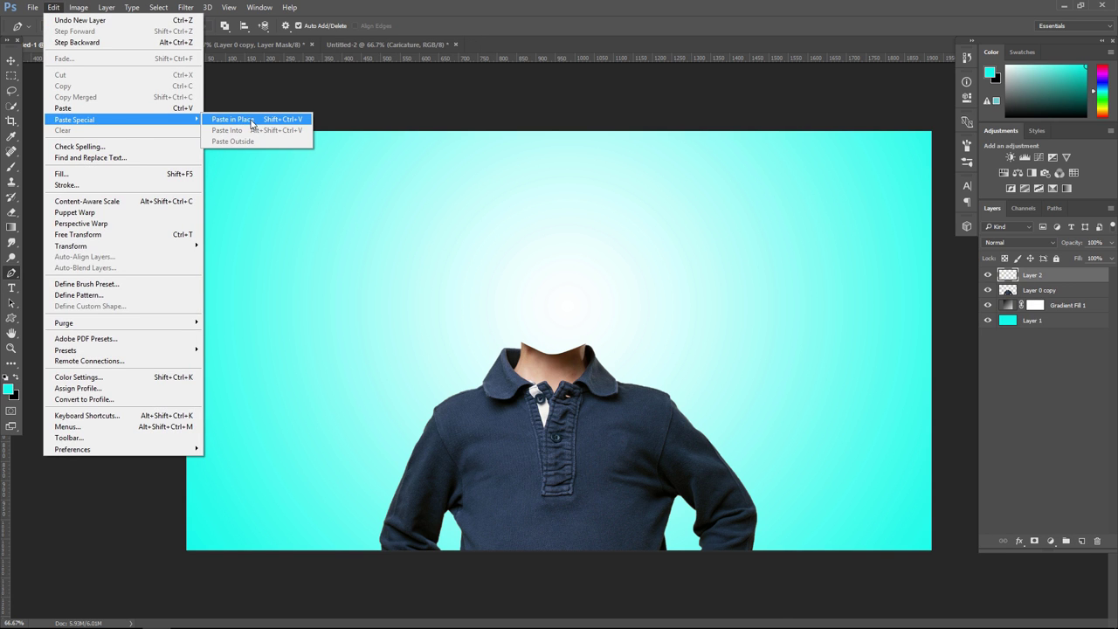
pyautogui.click(250, 122)
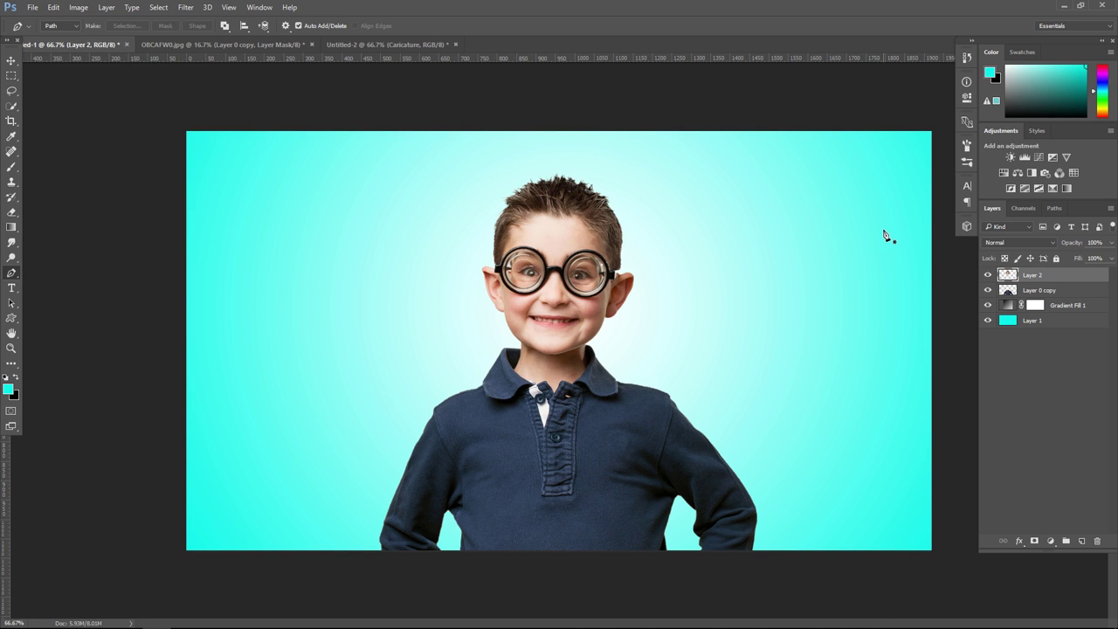
# Hide the head on Layer 2 and select the Layer 0 copy body layer
pyautogui.click(988, 275)
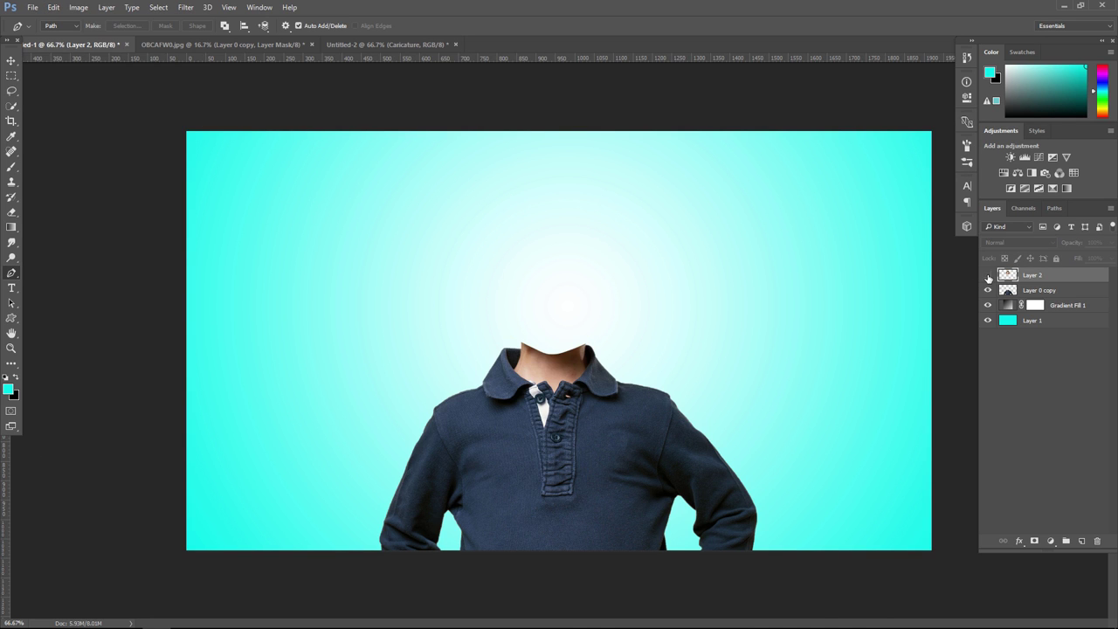
pyautogui.click(1084, 293)
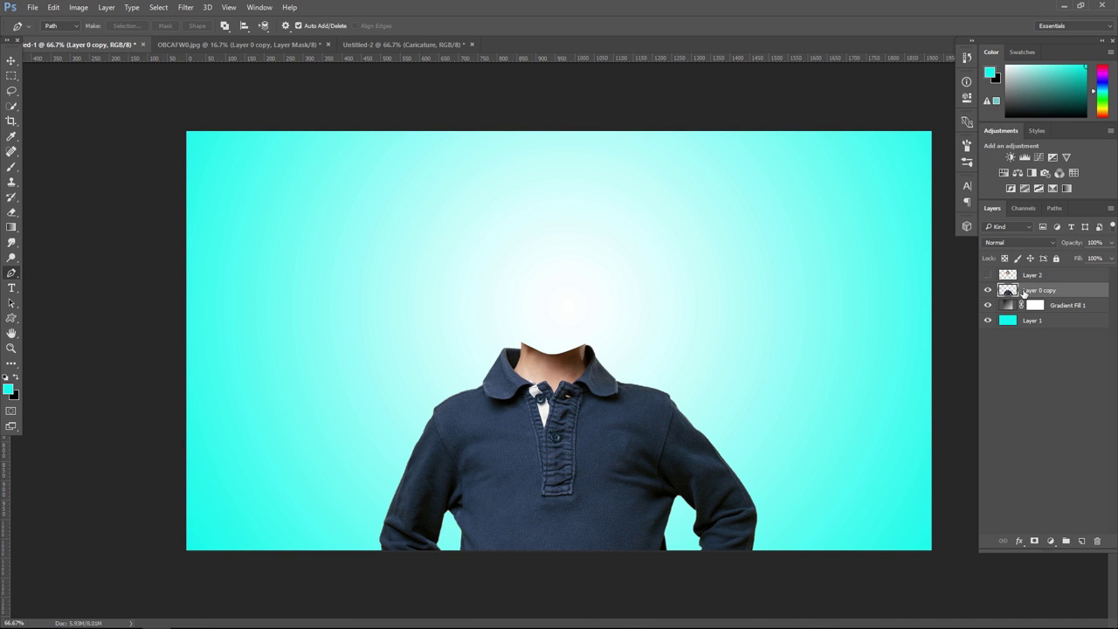
pyautogui.click(988, 290)
pyautogui.click(988, 291)
# Scale the headless body down to about 76.73% and move it lower on the canvas
pyautogui.hotkey('ctrl', 't')
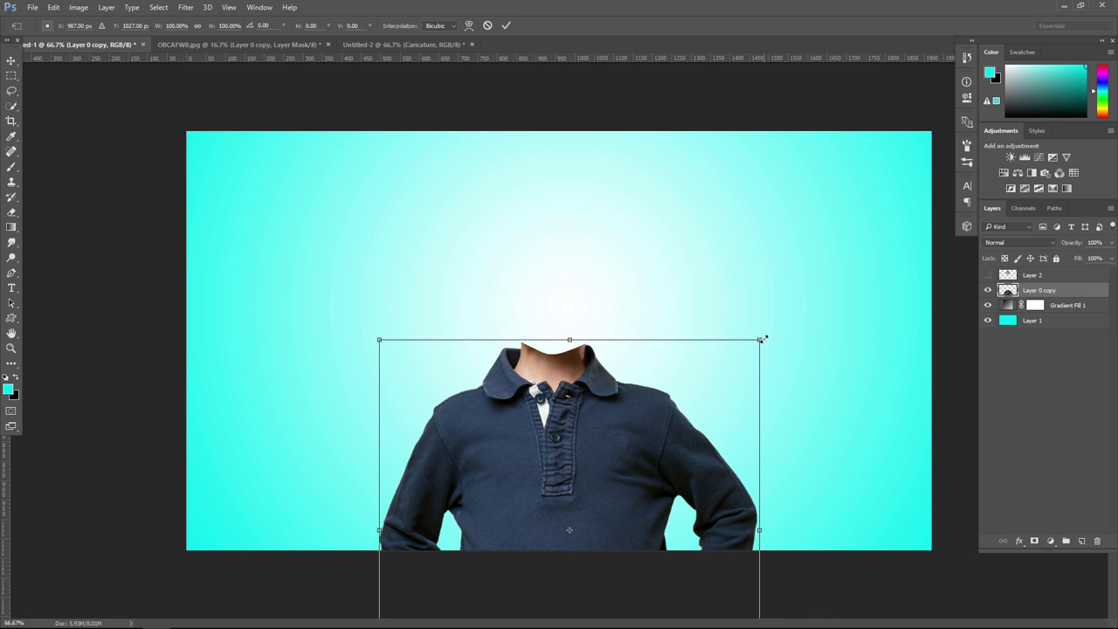
pyautogui.moveTo(760, 338); pyautogui.dragTo(704, 368)
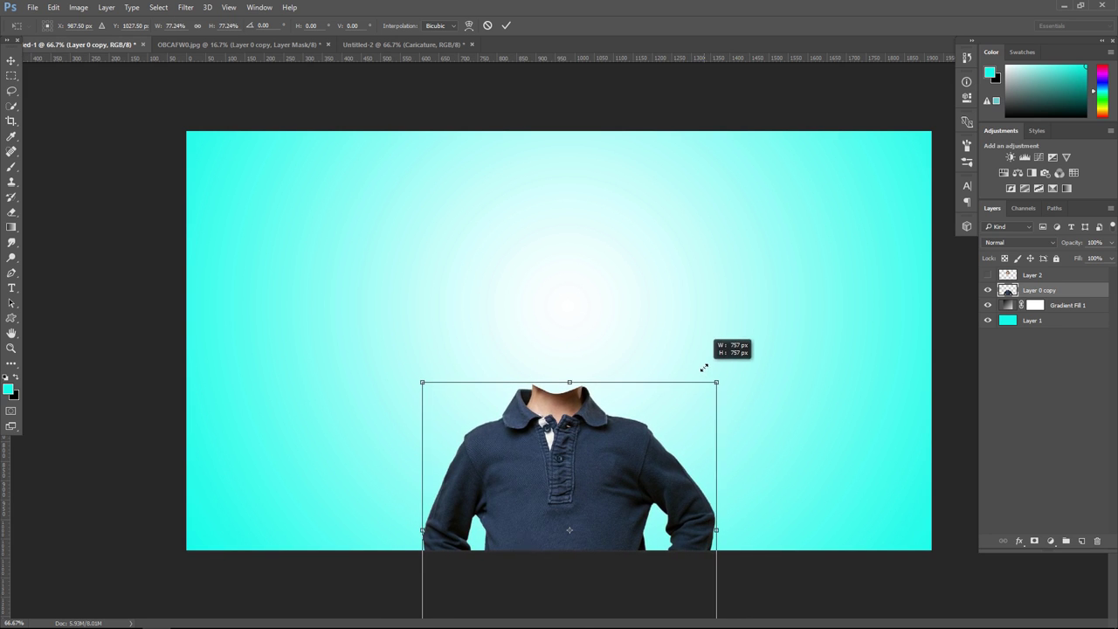
pyautogui.moveTo(598, 445); pyautogui.dragTo(606, 466)
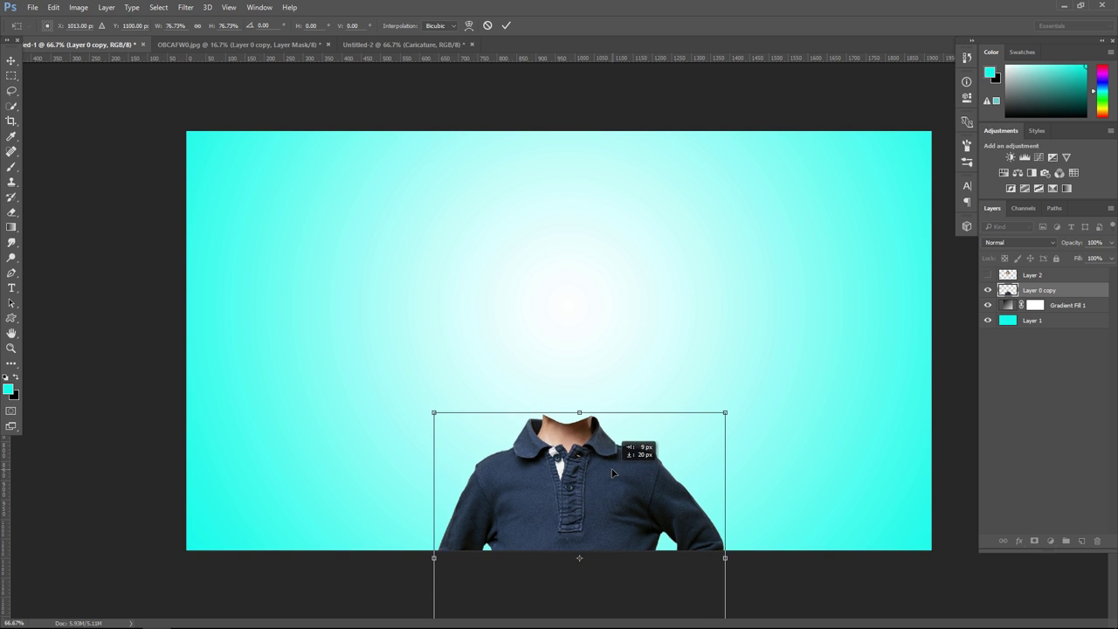
pyautogui.press('p')
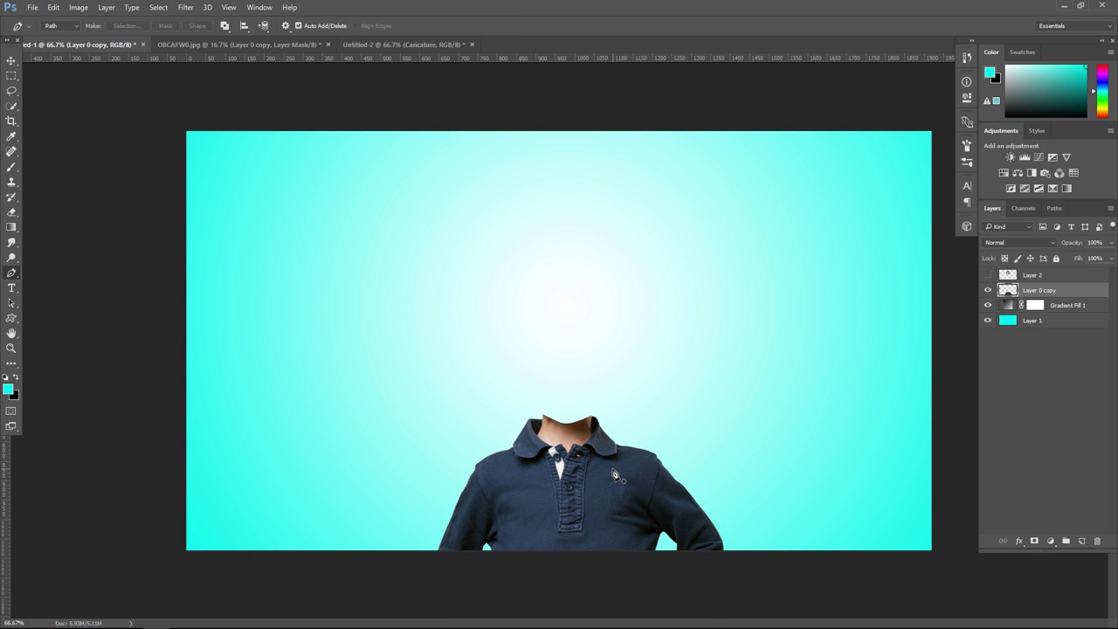
# Slim the neck in Liquify by pushing its edges inward with Forward Warp
pyautogui.click(187, 8)
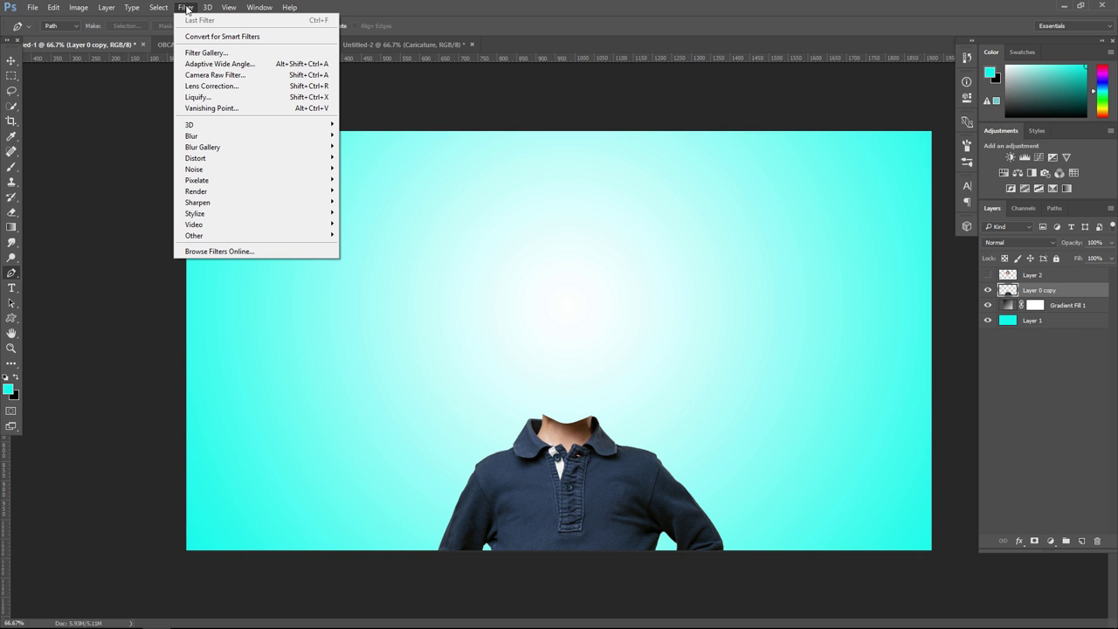
pyautogui.click(223, 97)
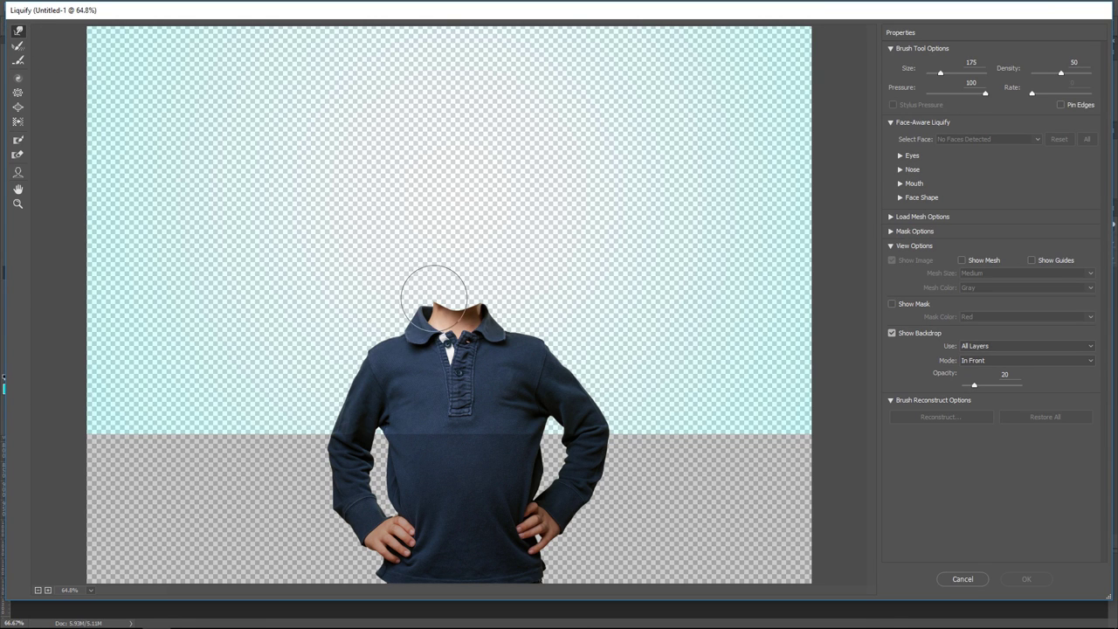
pyautogui.moveTo(443, 291)
pyautogui.mouseDown()
pyautogui.moveTo(479, 292)
pyautogui.moveTo(449, 280)
pyautogui.moveTo(475, 275)
pyautogui.moveTo(480, 290)
pyautogui.mouseUp()
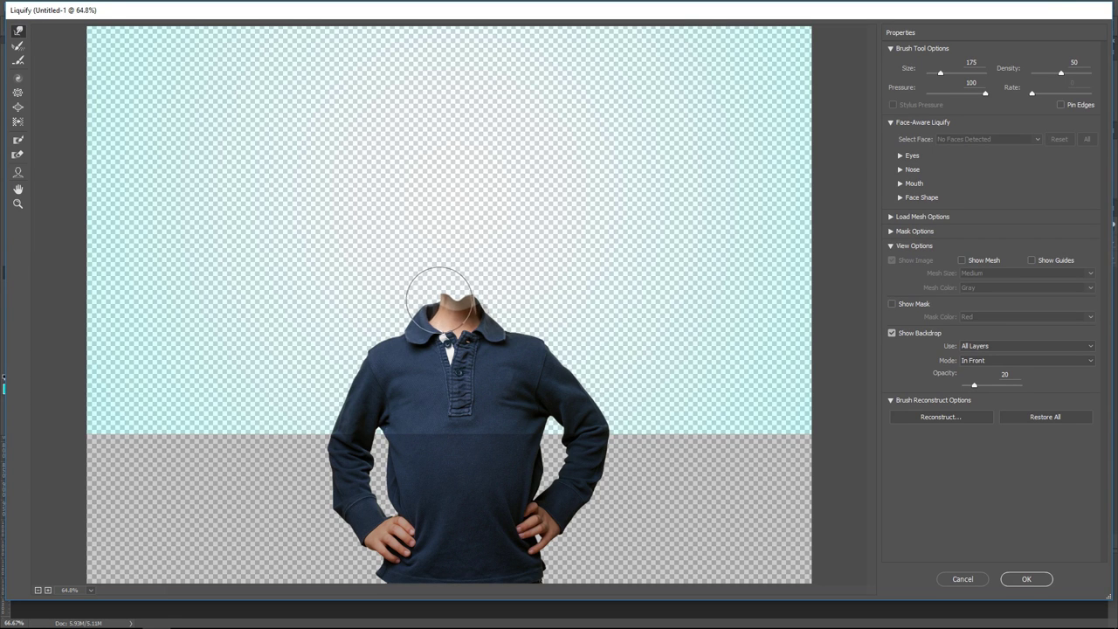
pyautogui.moveTo(440, 298)
pyautogui.mouseDown()
pyautogui.moveTo(509, 279)
pyautogui.moveTo(486, 294)
pyautogui.mouseUp()
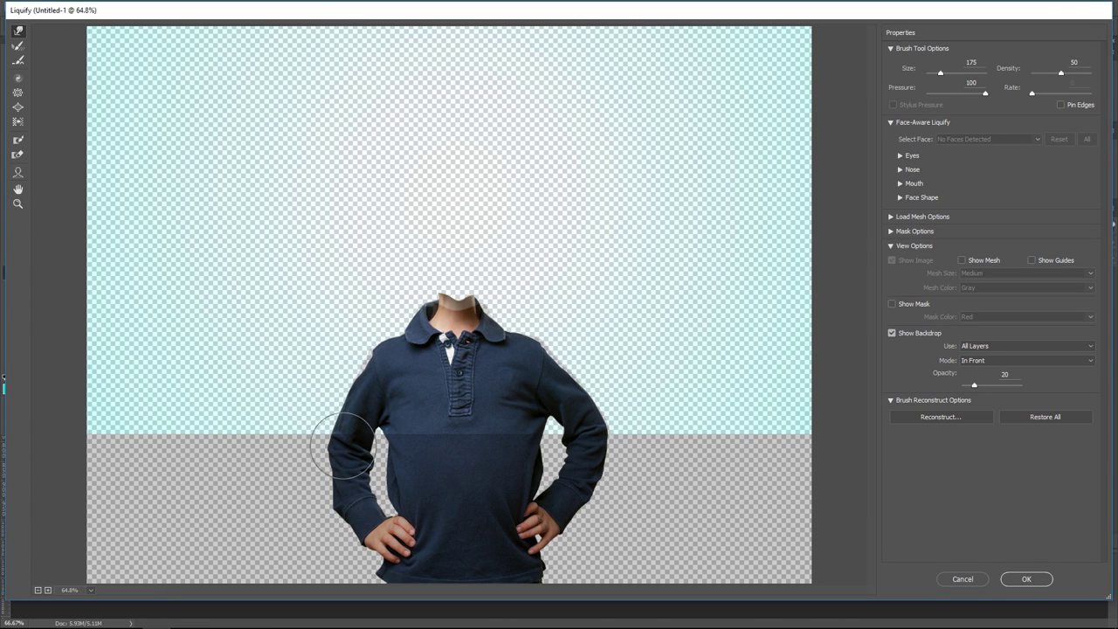
pyautogui.click(1016, 579)
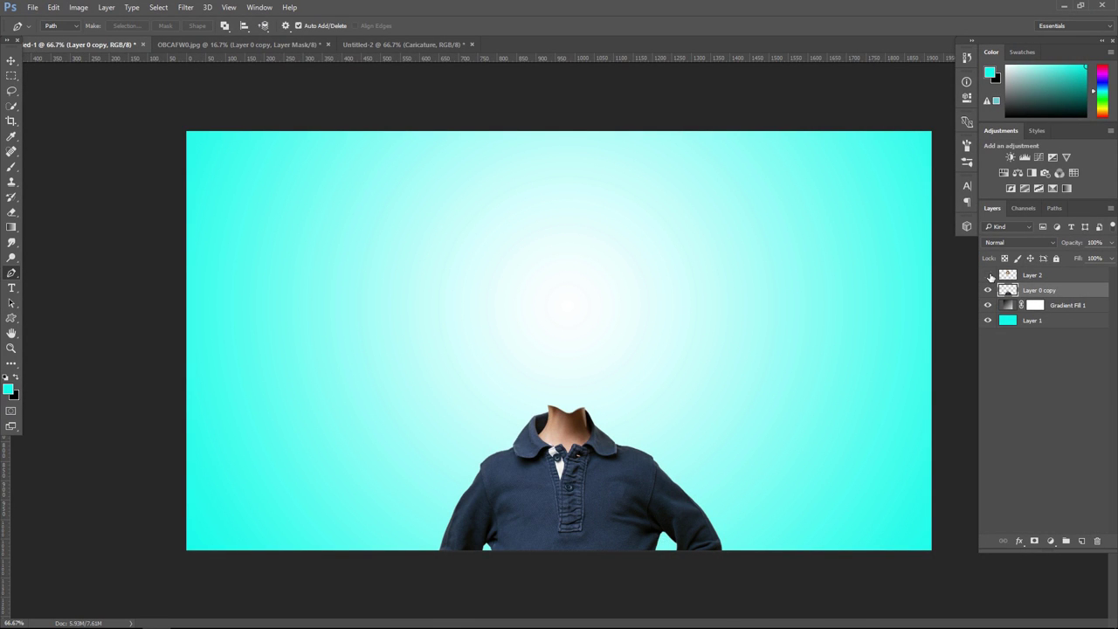
# Show Layer 2, then enlarge and tilt the head with Free Transform
pyautogui.click(988, 276)
pyautogui.click(1071, 277)
pyautogui.hotkey('ctrl', 't')
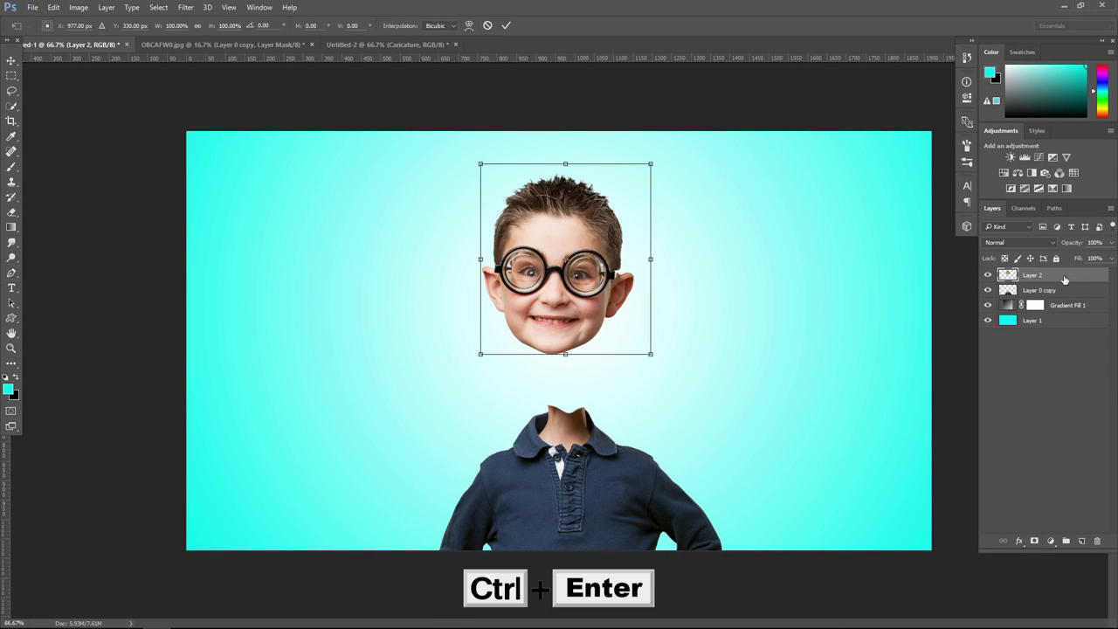
pyautogui.moveTo(653, 353)
pyautogui.mouseDown()
pyautogui.moveTo(702, 395)
pyautogui.moveTo(708, 374)
pyautogui.moveTo(711, 394)
pyautogui.moveTo(672, 402)
pyautogui.mouseUp()
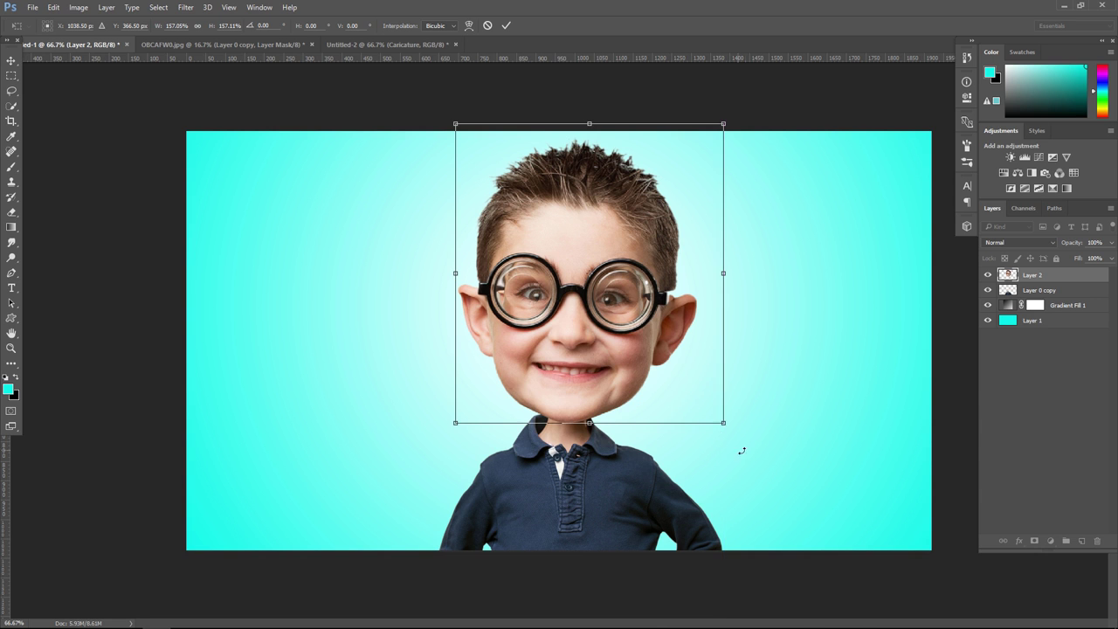
pyautogui.moveTo(742, 451); pyautogui.dragTo(766, 427)
pyautogui.moveTo(700, 374); pyautogui.dragTo(694, 374)
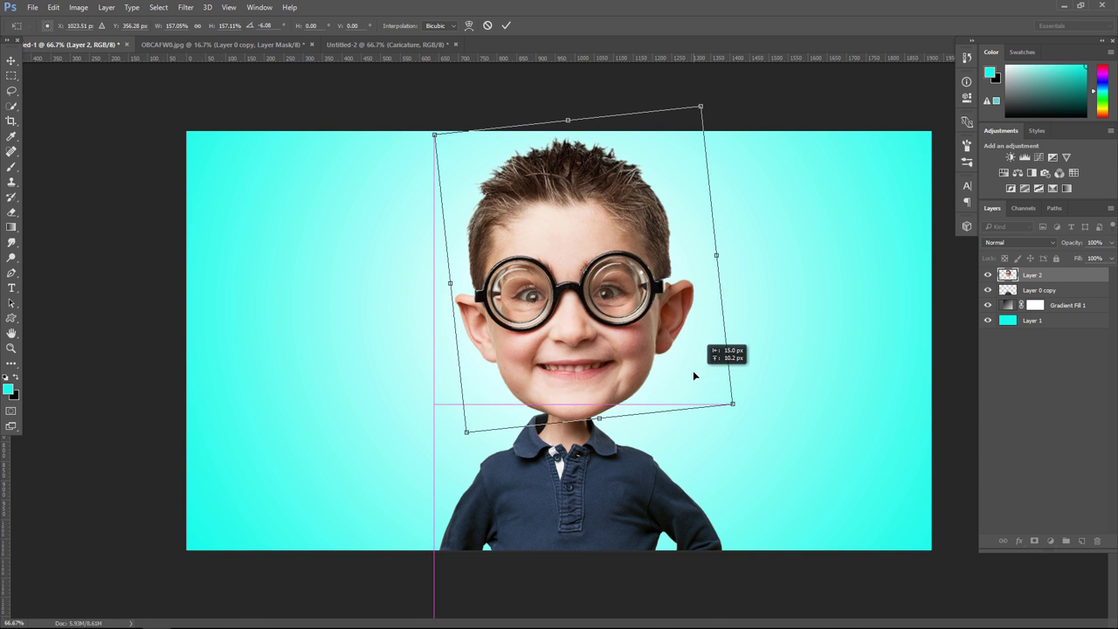
pyautogui.moveTo(766, 424)
pyautogui.mouseDown()
pyautogui.moveTo(771, 417)
pyautogui.moveTo(729, 384)
pyautogui.moveTo(663, 370)
pyautogui.moveTo(663, 383)
pyautogui.mouseUp()
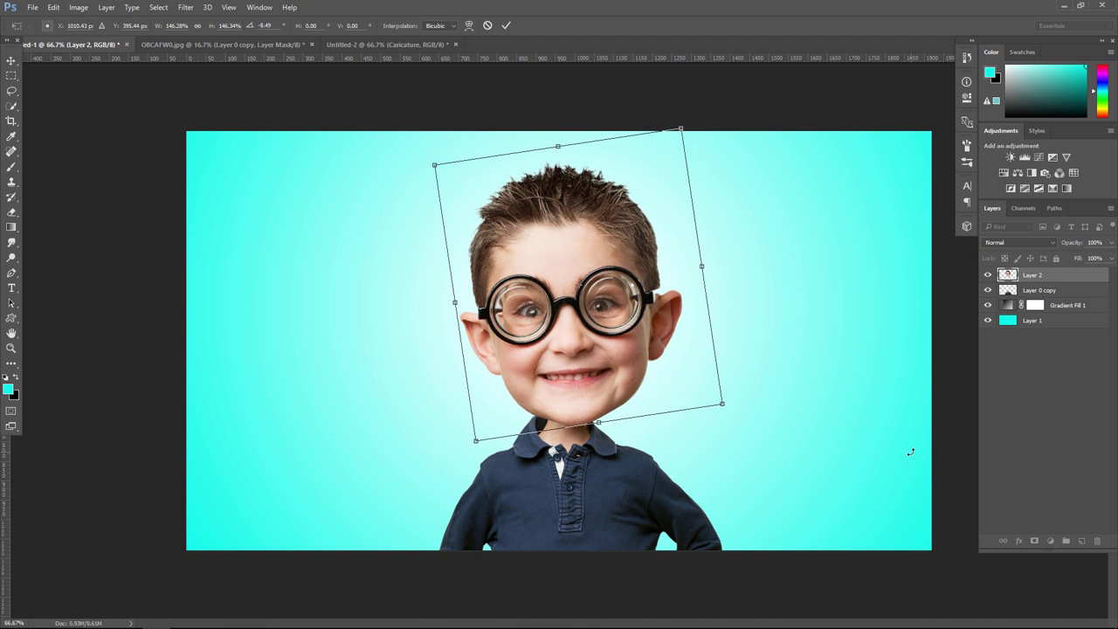
# Nudge the enlarged head up and left and commit the transform
pyautogui.press('Left')
pyautogui.press('Left')
pyautogui.press('Left')
pyautogui.press('Up')
pyautogui.press('Up')
pyautogui.press('Up')
pyautogui.press('Left')
pyautogui.press('Left')
pyautogui.press('Left')
pyautogui.press('Up')
pyautogui.press('Up')
pyautogui.press('Up')
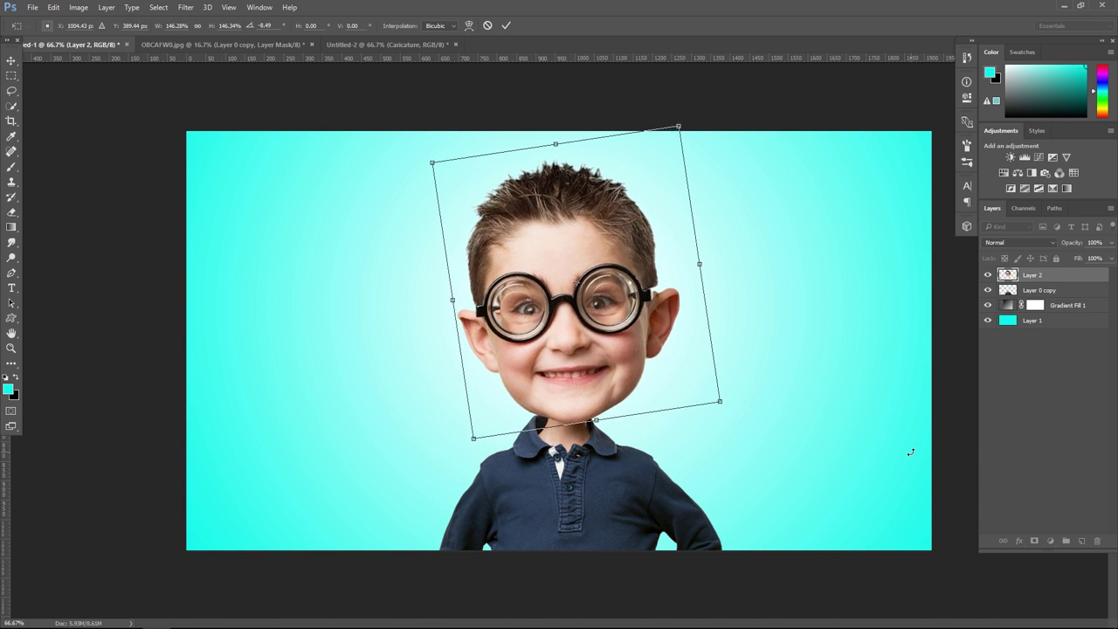
pyautogui.press('Left')
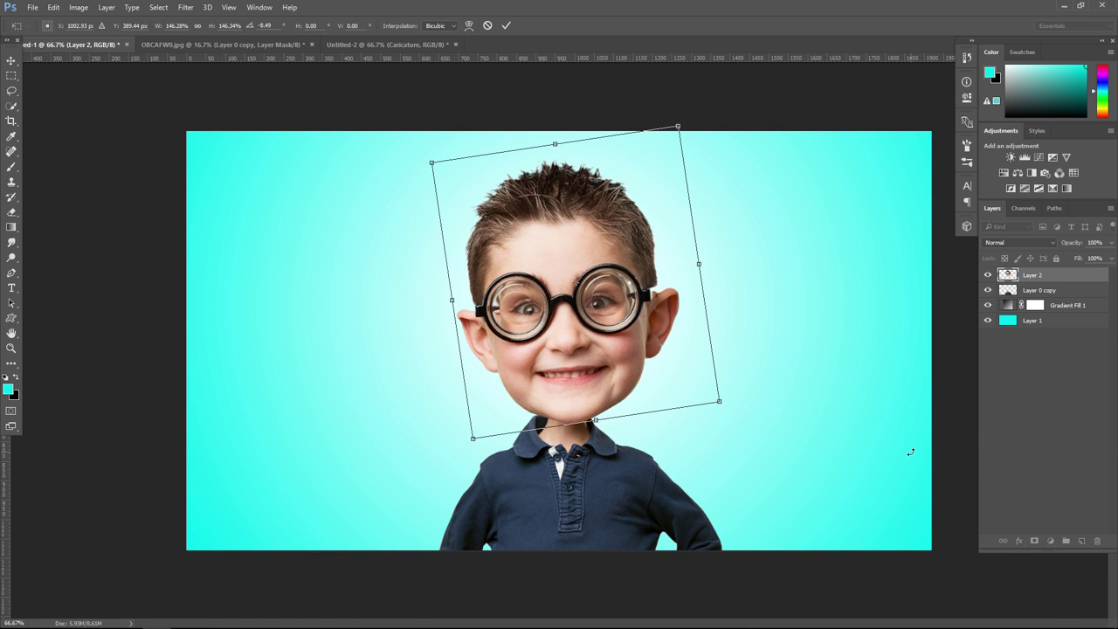
pyautogui.press('Return')
pyautogui.press('p')
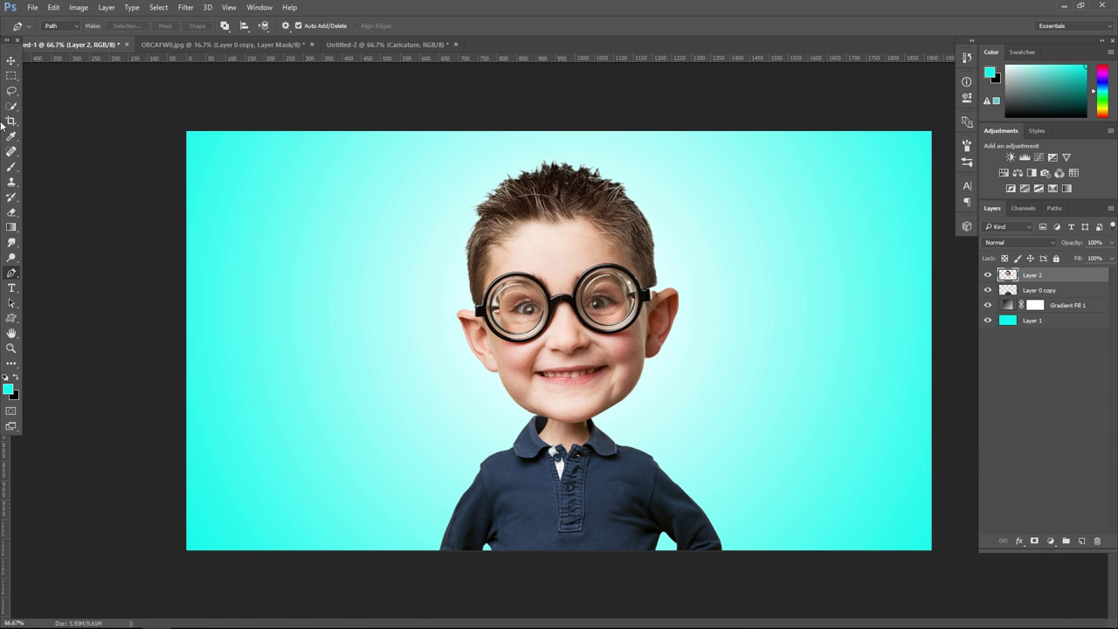
# Rotate the head slightly more, to about -3.75°, and nudge it onto the neck
pyautogui.click(11, 59)
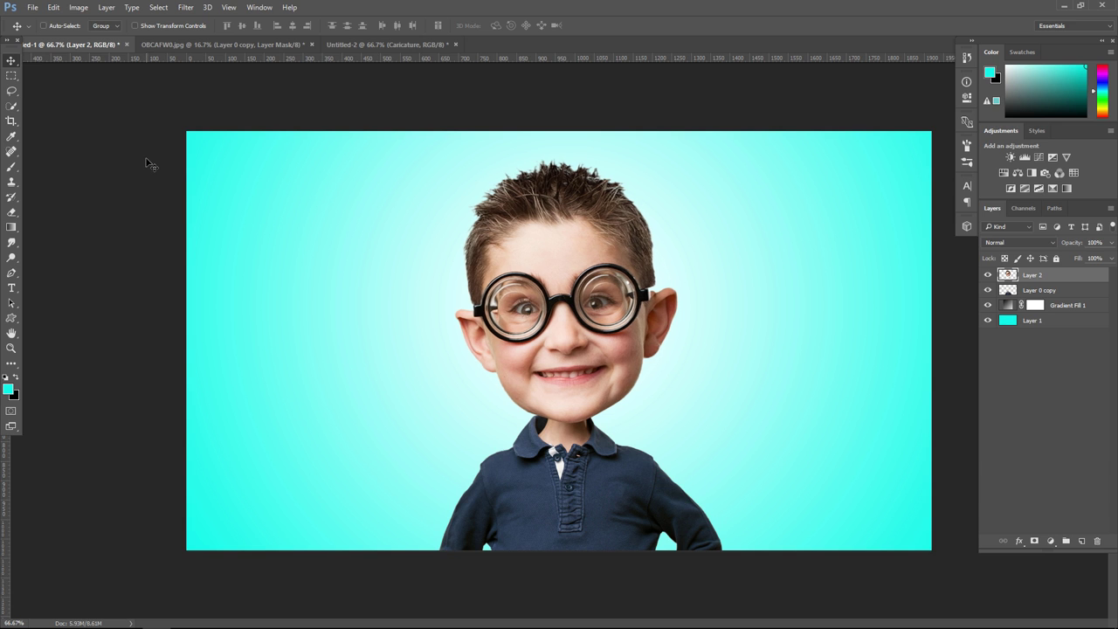
pyautogui.hotkey('ctrl', 't')
pyautogui.moveTo(748, 449); pyautogui.dragTo(762, 442)
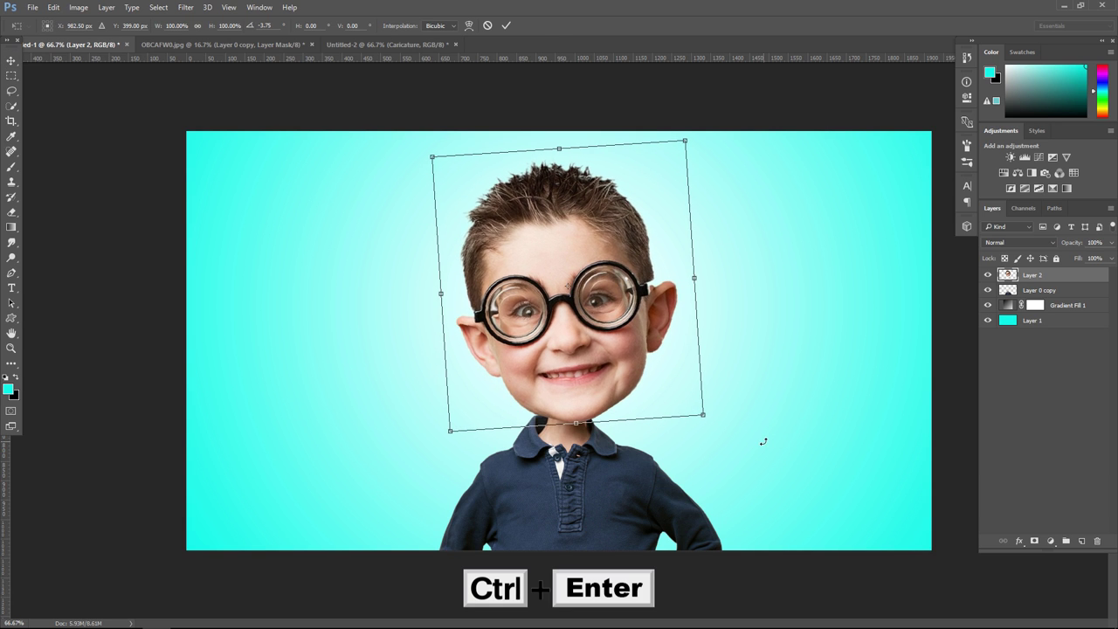
pyautogui.hotkey('ctrl', 'Return')
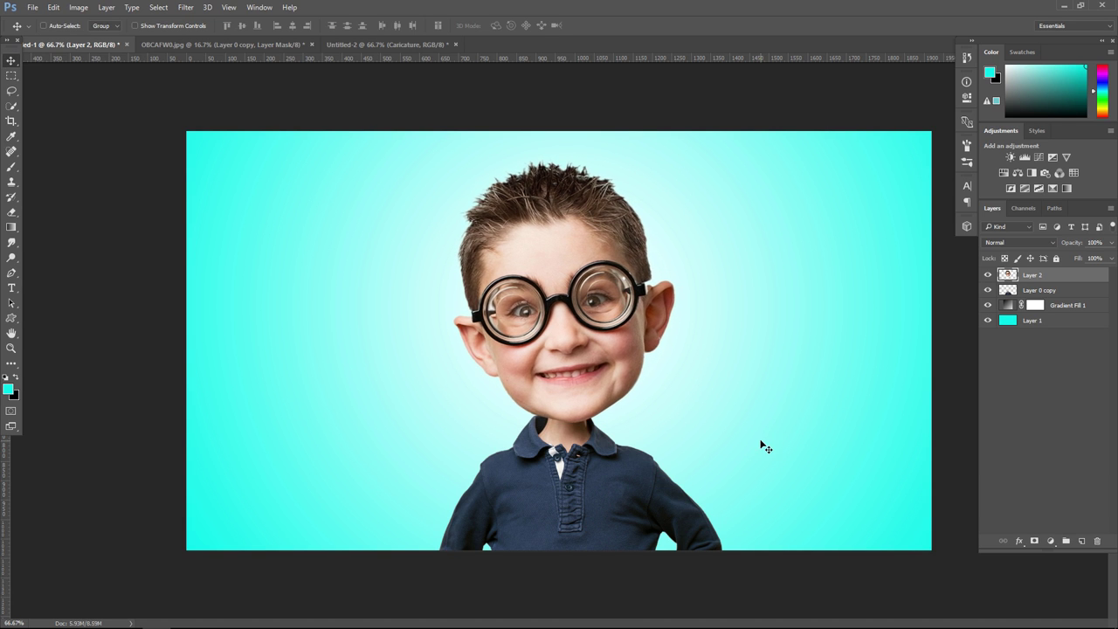
pyautogui.press('Left')
pyautogui.press('Left')
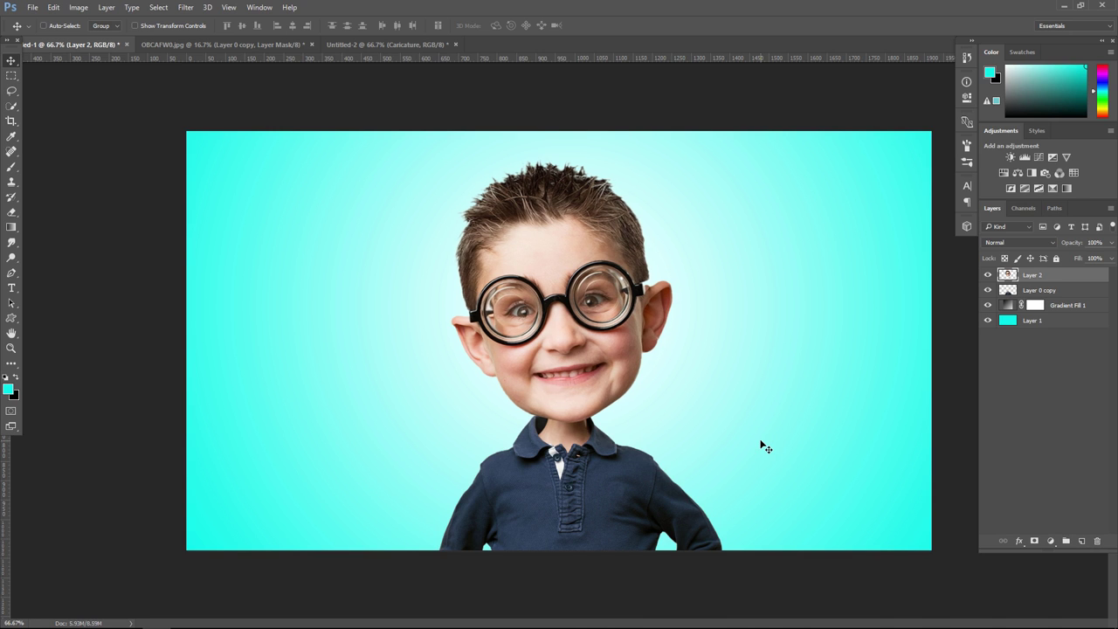
pyautogui.press('Left')
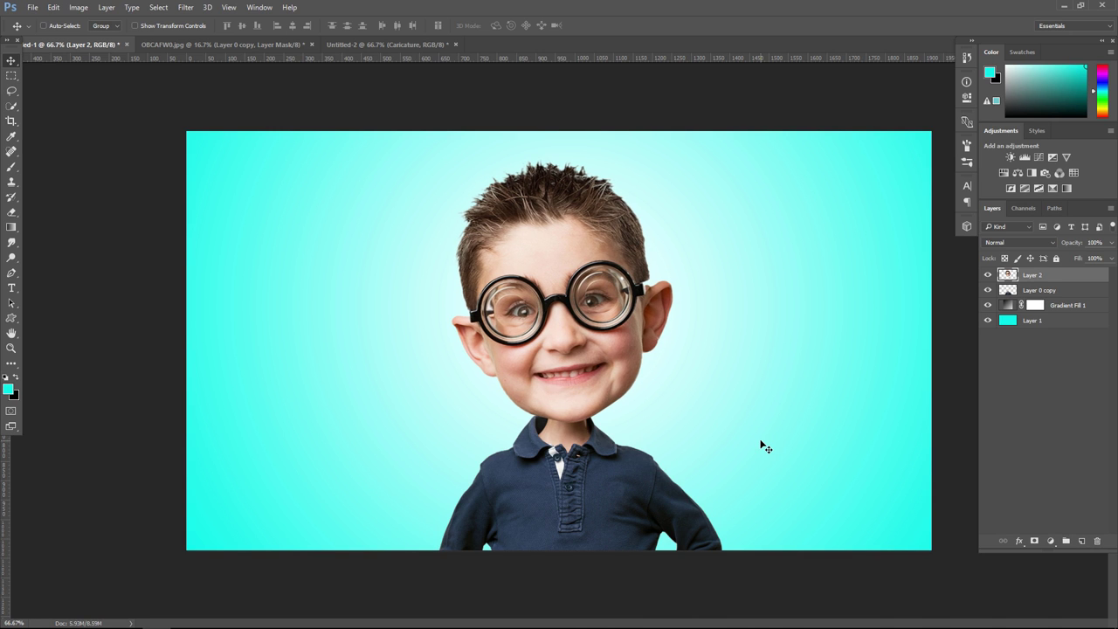
pyautogui.press('Up')
pyautogui.press('Up')
pyautogui.press('Up')
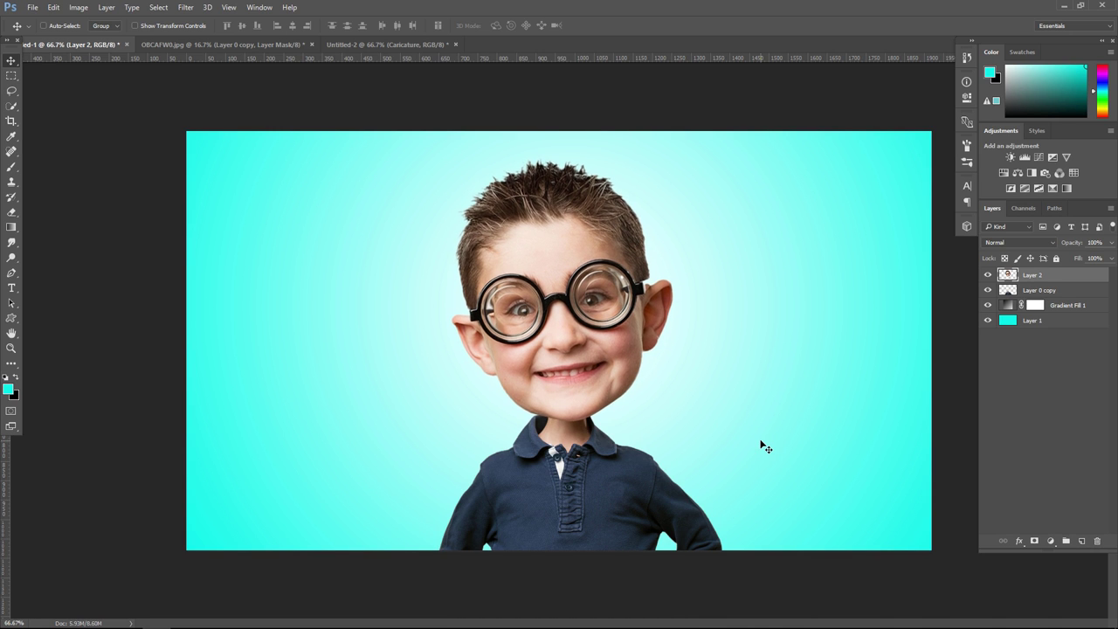
pyautogui.press('Left')
pyautogui.press('Left')
pyautogui.press('Left')
pyautogui.press('Left')
pyautogui.press('Left')
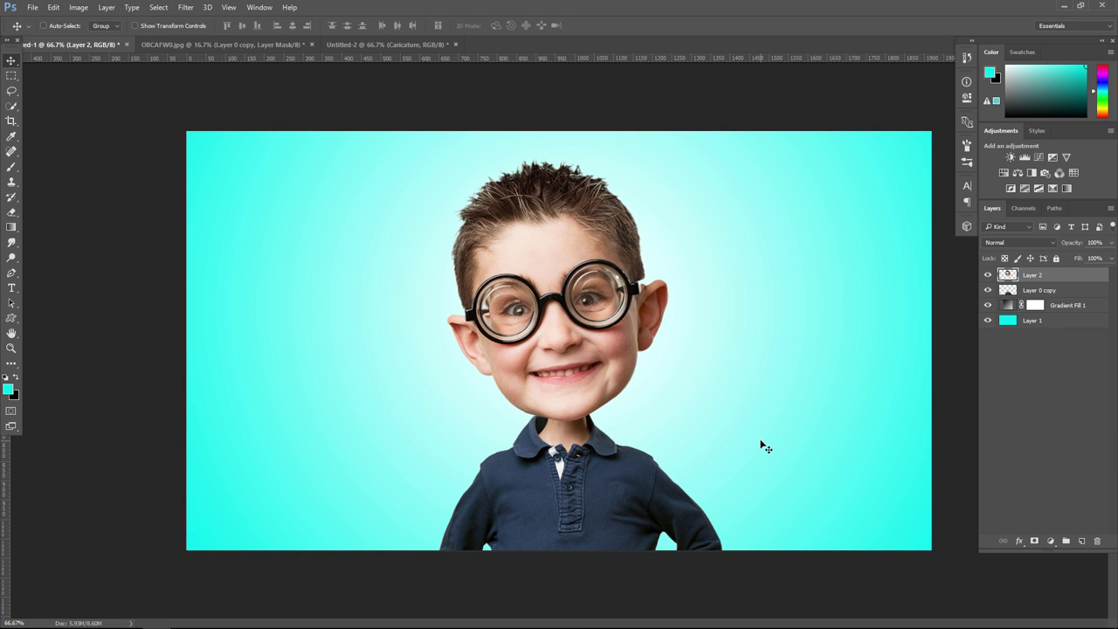
pyautogui.press('Left')
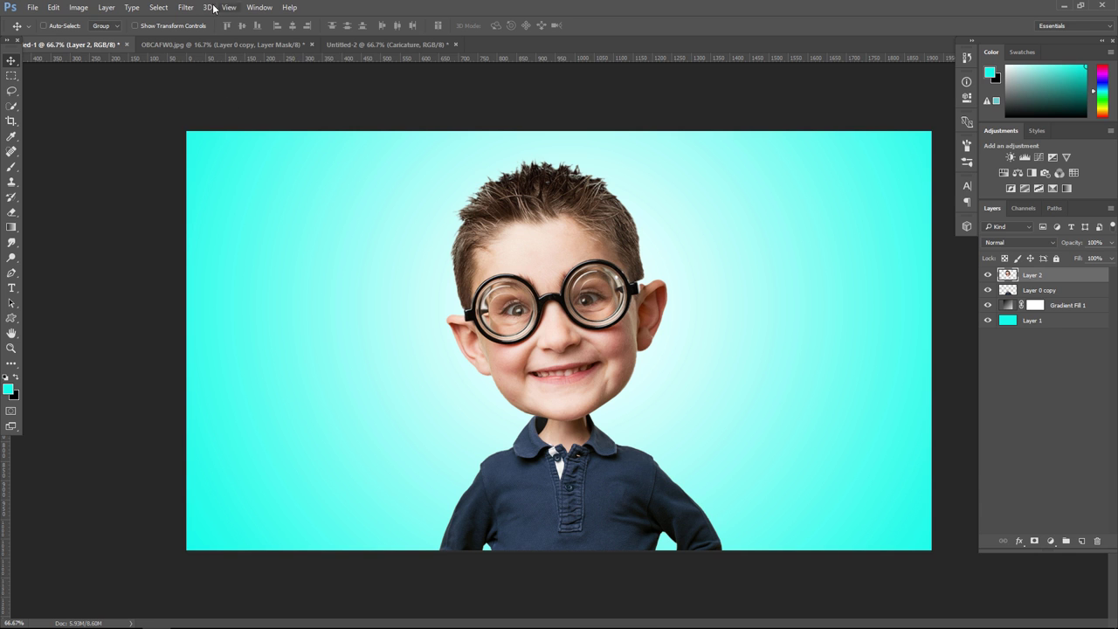
# In Liquify, warp the boy's chin and jawline inward into a narrower caricature shape
pyautogui.click(185, 7)
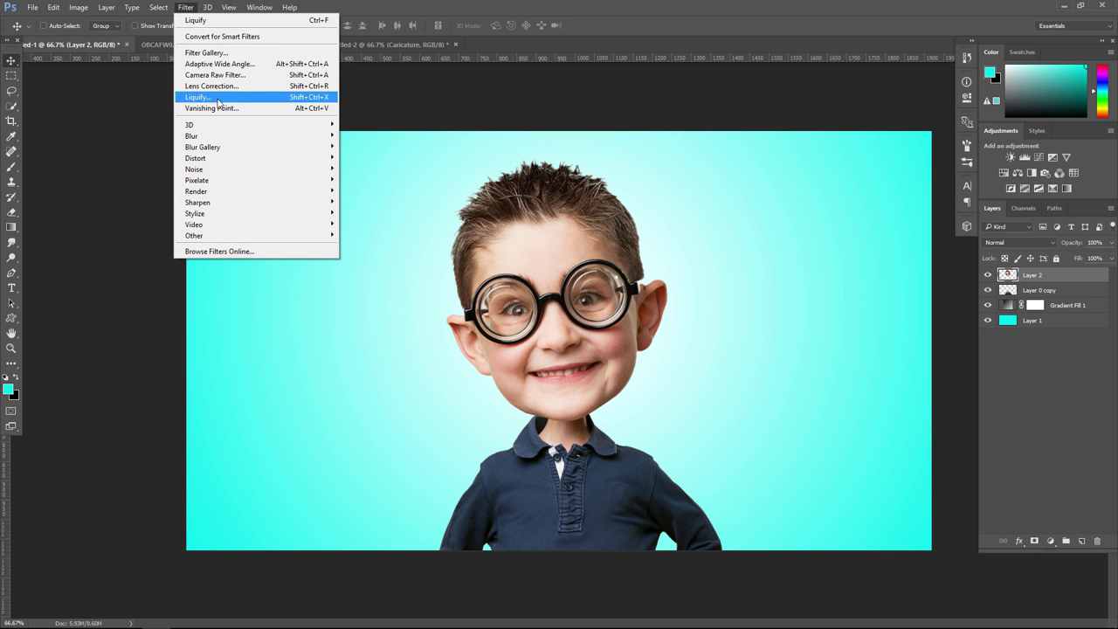
pyautogui.click(218, 103)
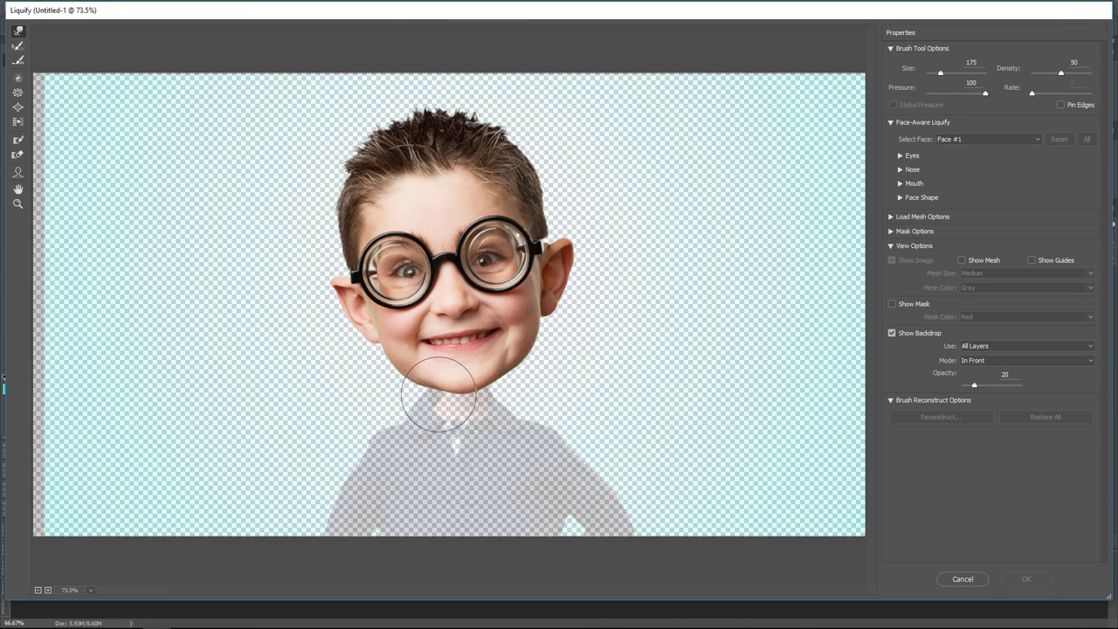
pyautogui.press('[')
pyautogui.press('[')
pyautogui.press('[')
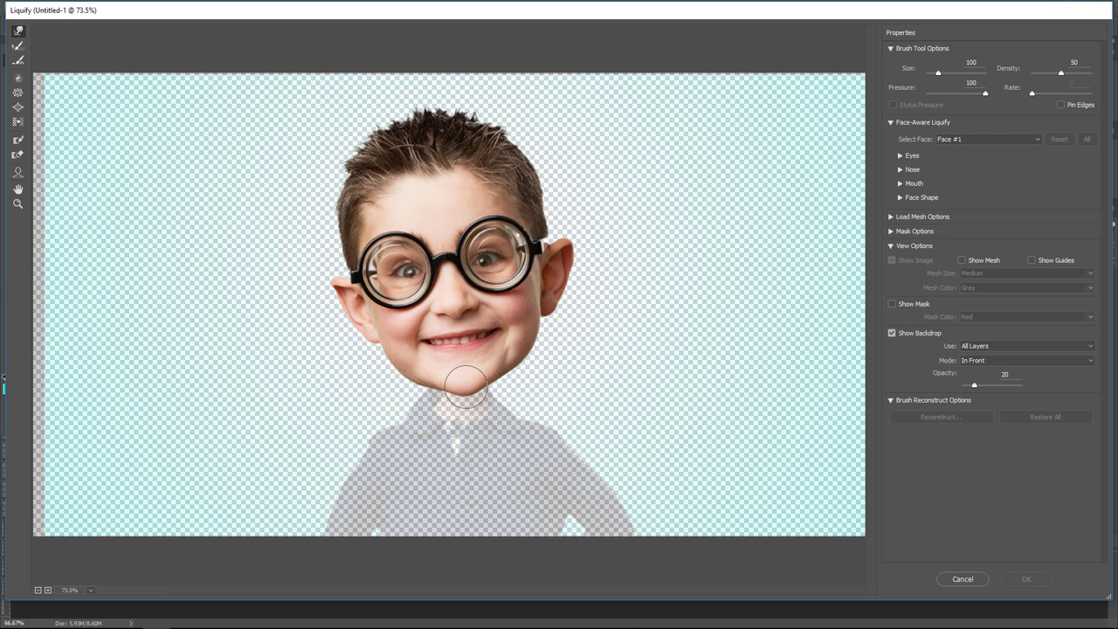
pyautogui.moveTo(465, 384); pyautogui.dragTo(446, 392)
pyautogui.press(']')
pyautogui.press(']')
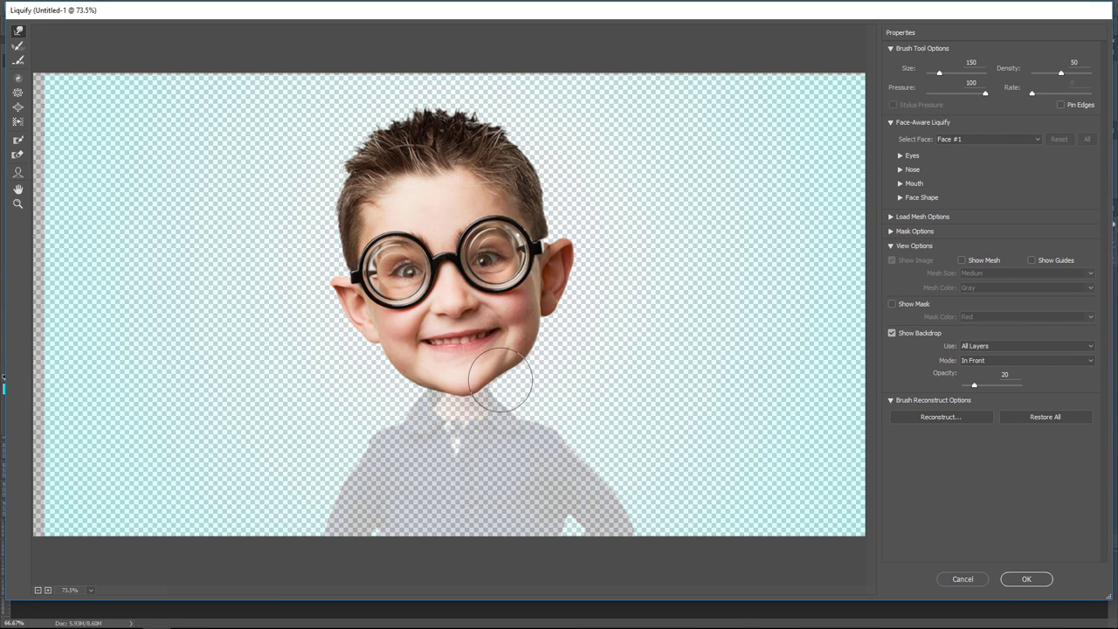
pyautogui.moveTo(442, 377); pyautogui.dragTo(435, 382)
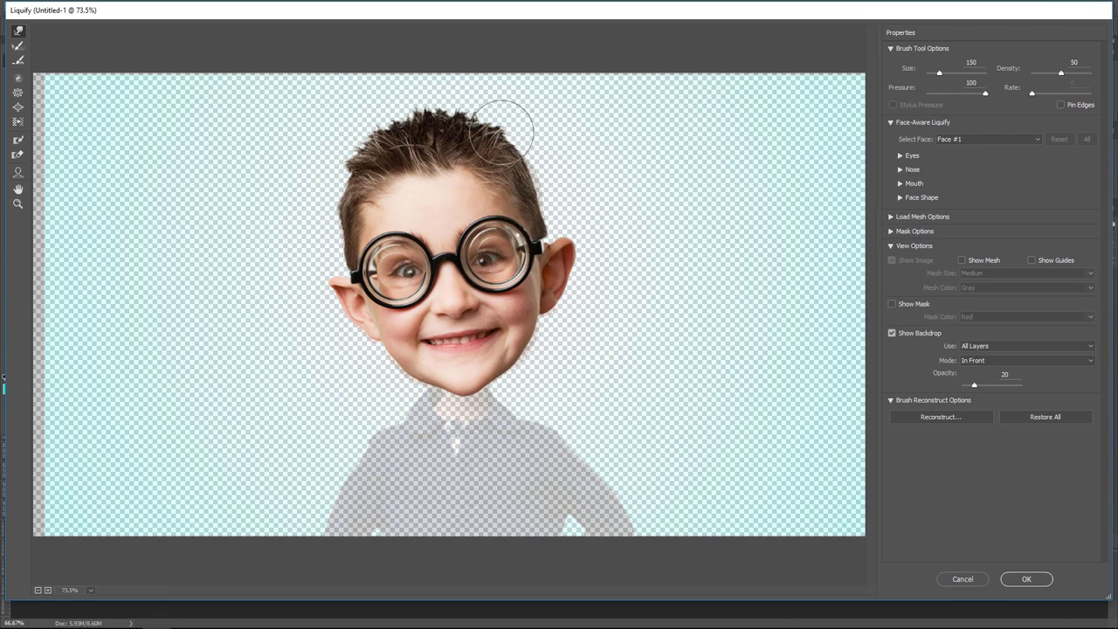
# Forward-warp the top hair upward into a tall, pointed spike with 250 and 200 brushes
pyautogui.moveTo(420, 111); pyautogui.dragTo(424, 95)
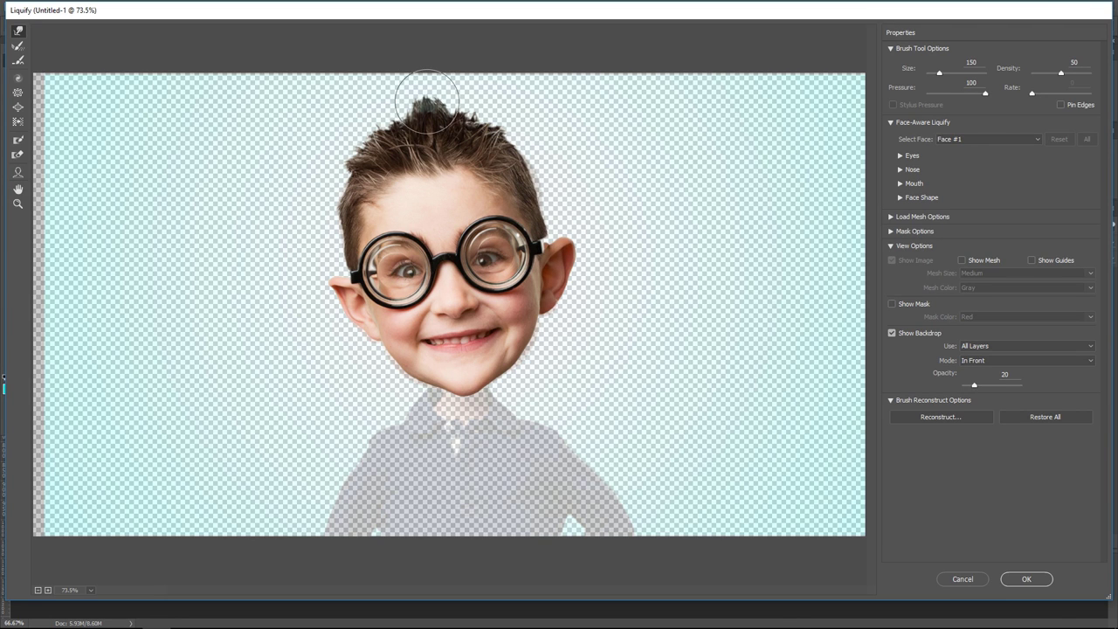
pyautogui.press(']')
pyautogui.press(']')
pyautogui.press(']')
pyautogui.press(']')
pyautogui.press(']')
pyautogui.press(']')
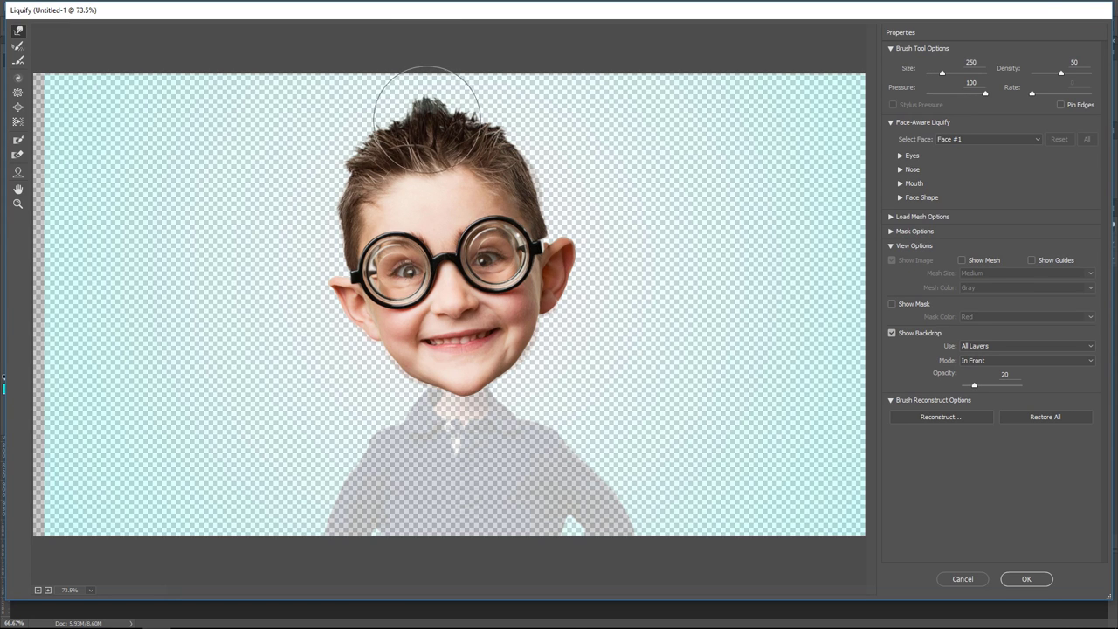
pyautogui.moveTo(414, 106)
pyautogui.mouseDown()
pyautogui.moveTo(418, 86)
pyautogui.moveTo(387, 100)
pyautogui.moveTo(461, 105)
pyautogui.moveTo(384, 112)
pyautogui.moveTo(456, 95)
pyautogui.moveTo(505, 112)
pyautogui.mouseUp()
pyautogui.press('[')
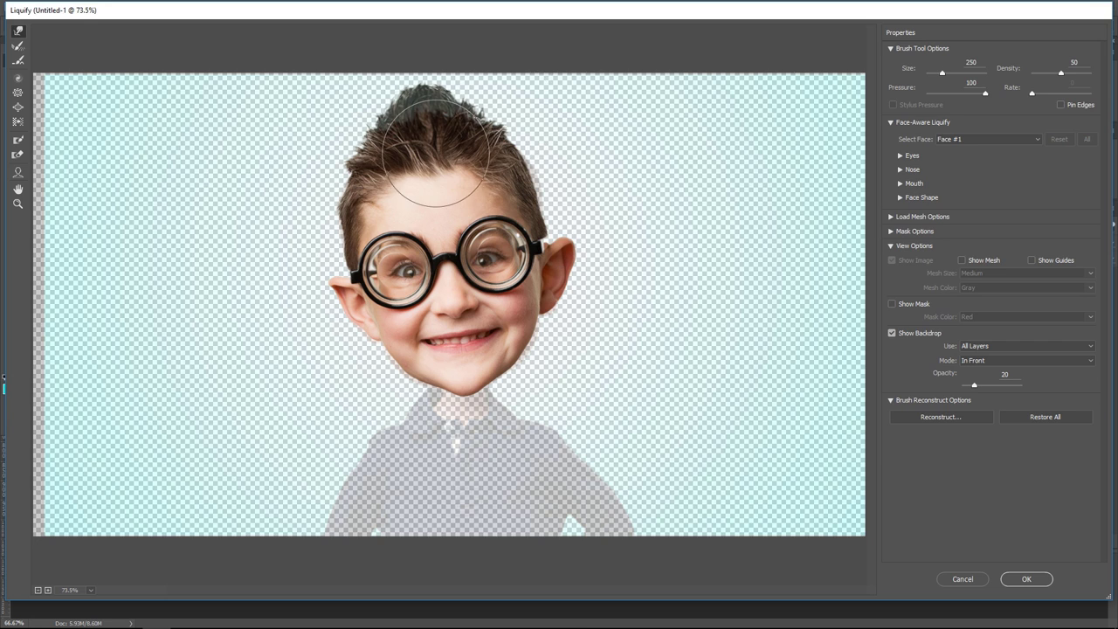
pyautogui.moveTo(428, 149)
pyautogui.mouseDown()
pyautogui.moveTo(453, 176)
pyautogui.moveTo(395, 191)
pyautogui.moveTo(476, 184)
pyautogui.moveTo(421, 183)
pyautogui.mouseUp()
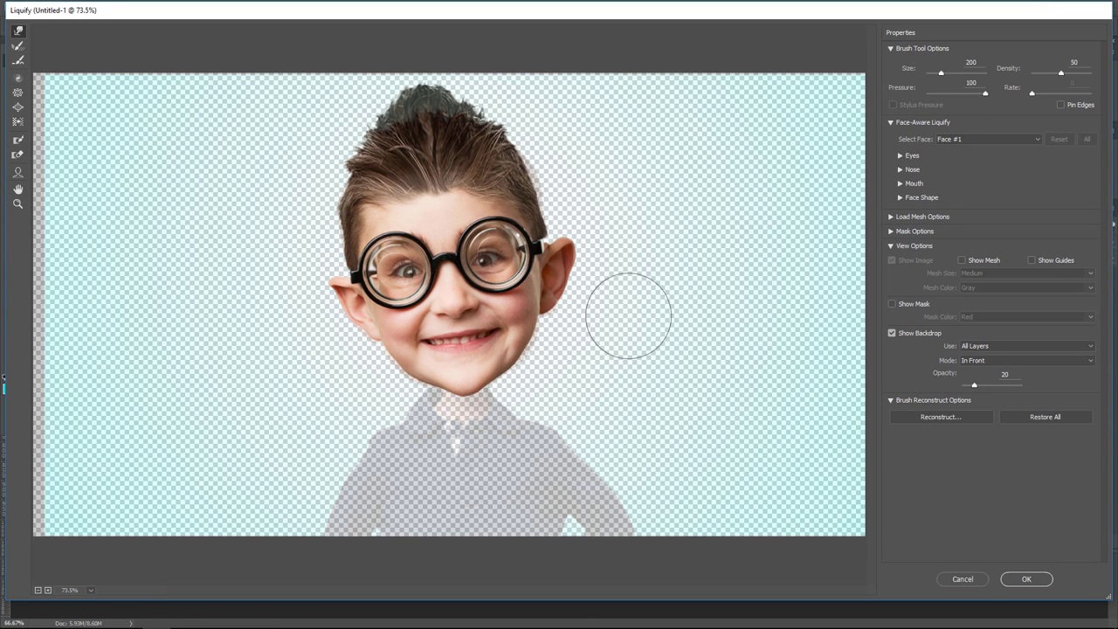
# Use the Bloat Tool at brush size 100 to enlarge the boy's nose
pyautogui.click(18, 107)
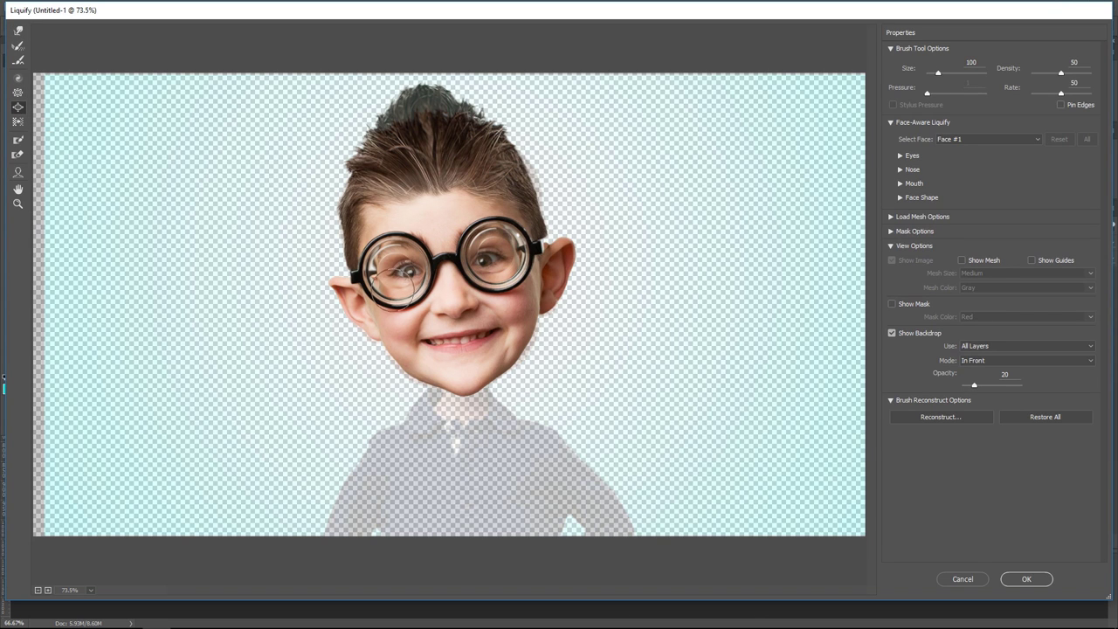
pyautogui.press(']')
pyautogui.press(']')
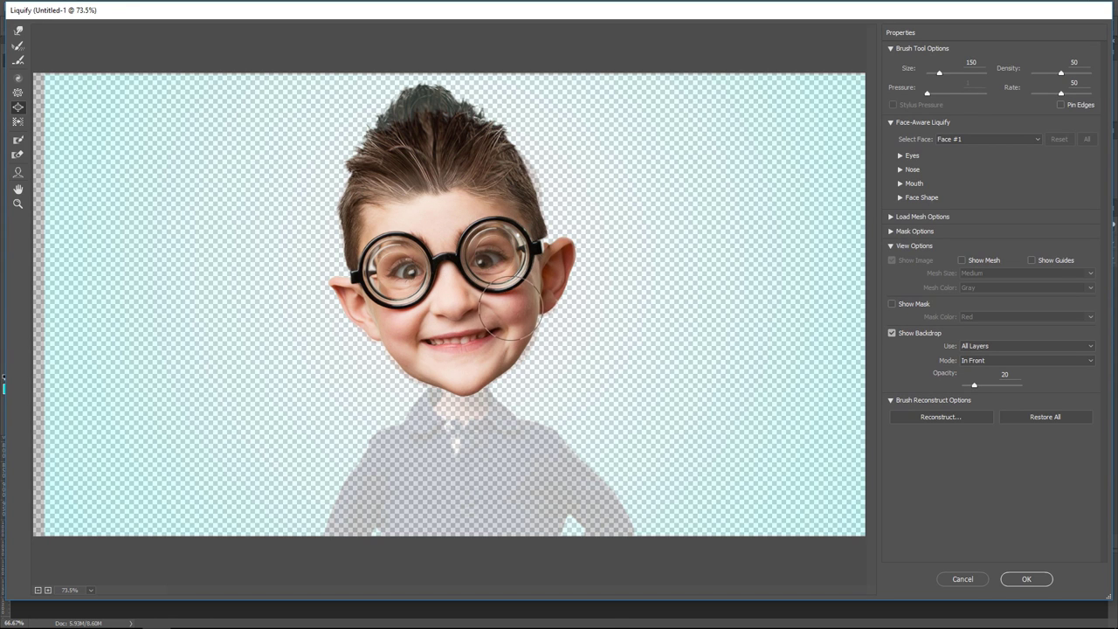
pyautogui.press('[')
pyautogui.press('[')
pyautogui.press('[')
pyautogui.press(']')
pyautogui.press('[')
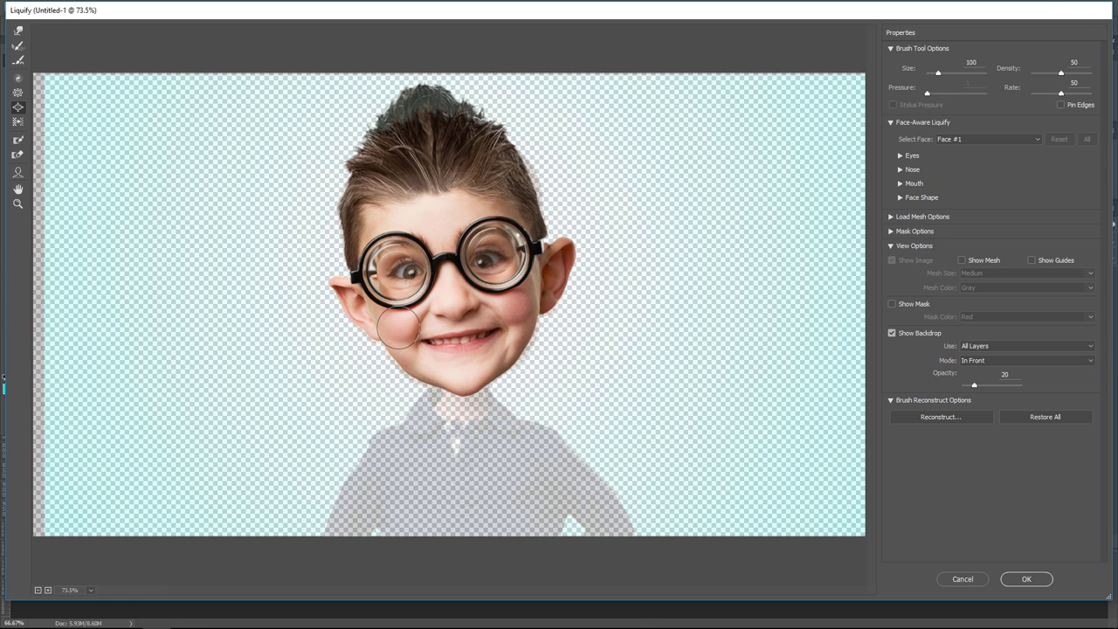
pyautogui.click(451, 304)
# With Forward Warp at brush size 80, lift both mouth corners upward into a wider grin
pyautogui.click(18, 30)
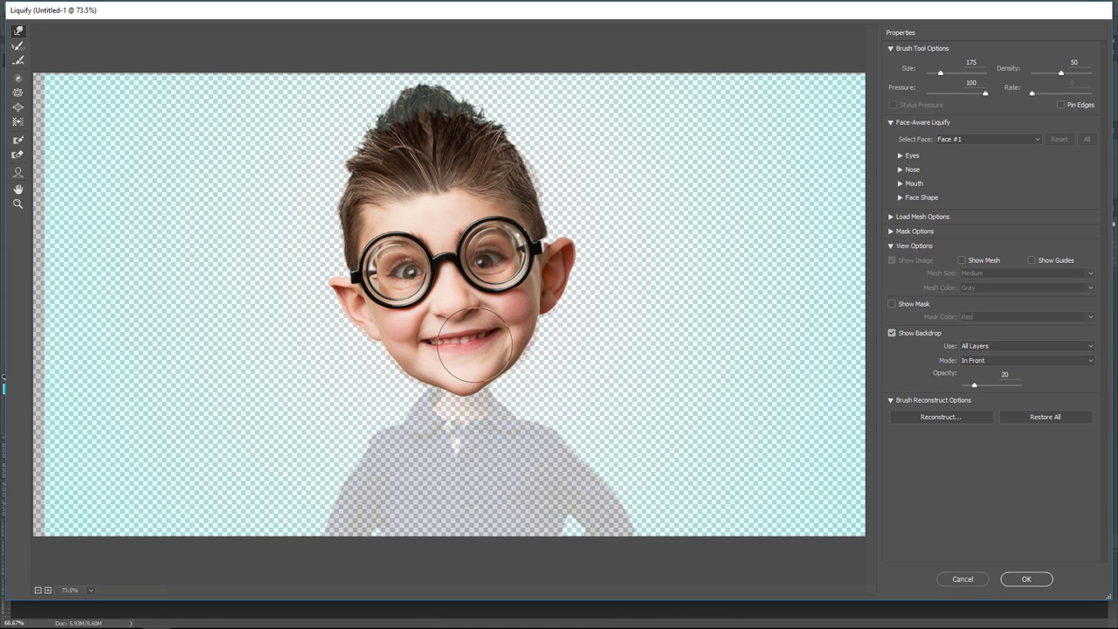
pyautogui.moveTo(474, 346); pyautogui.dragTo(498, 325)
pyautogui.press('[')
pyautogui.press('[')
pyautogui.press('[')
pyautogui.press(']')
pyautogui.press(']')
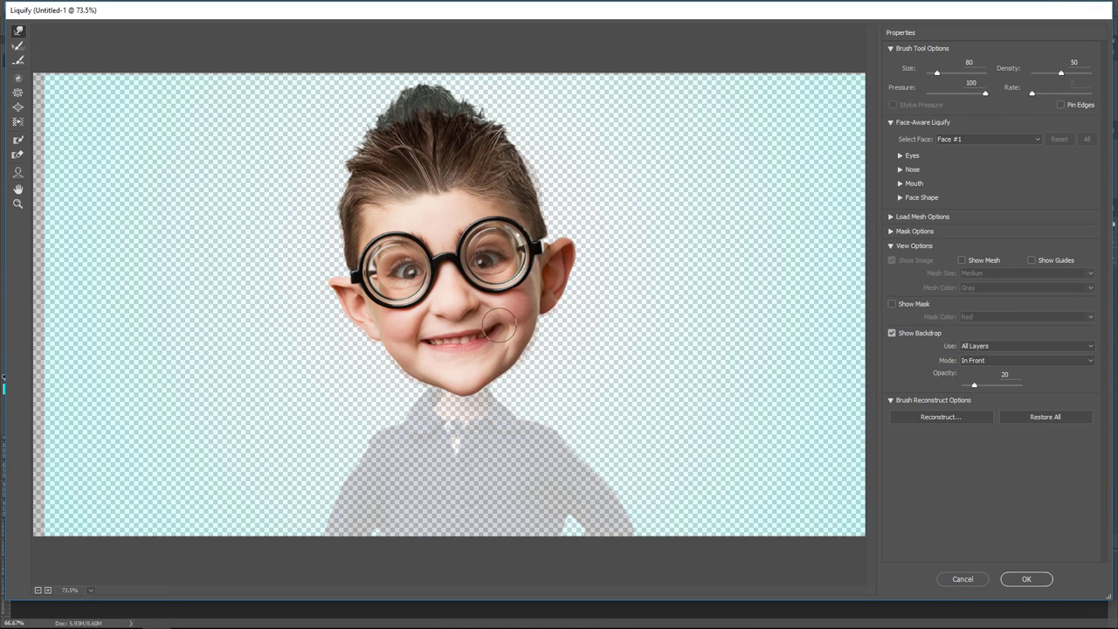
pyautogui.moveTo(416, 346); pyautogui.dragTo(413, 336)
# Bloat the centre of the mouth to enlarge the teeth, then restore Forward Warp at size 125
pyautogui.click(18, 107)
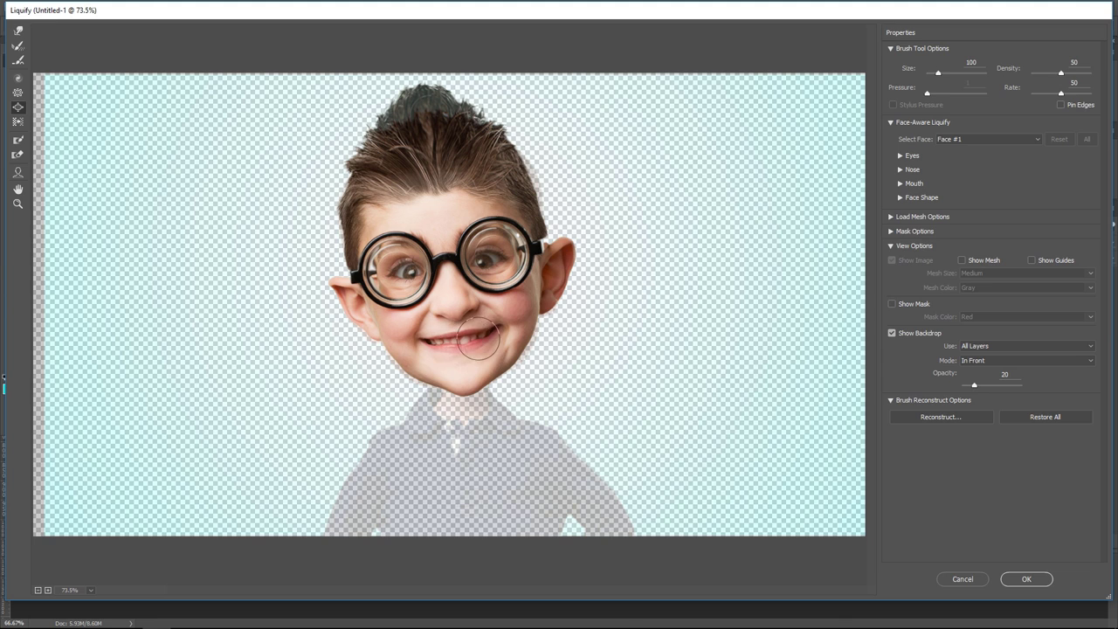
pyautogui.moveTo(450, 347)
pyautogui.mouseDown()
pyautogui.moveTo(490, 336)
pyautogui.moveTo(443, 342)
pyautogui.mouseUp()
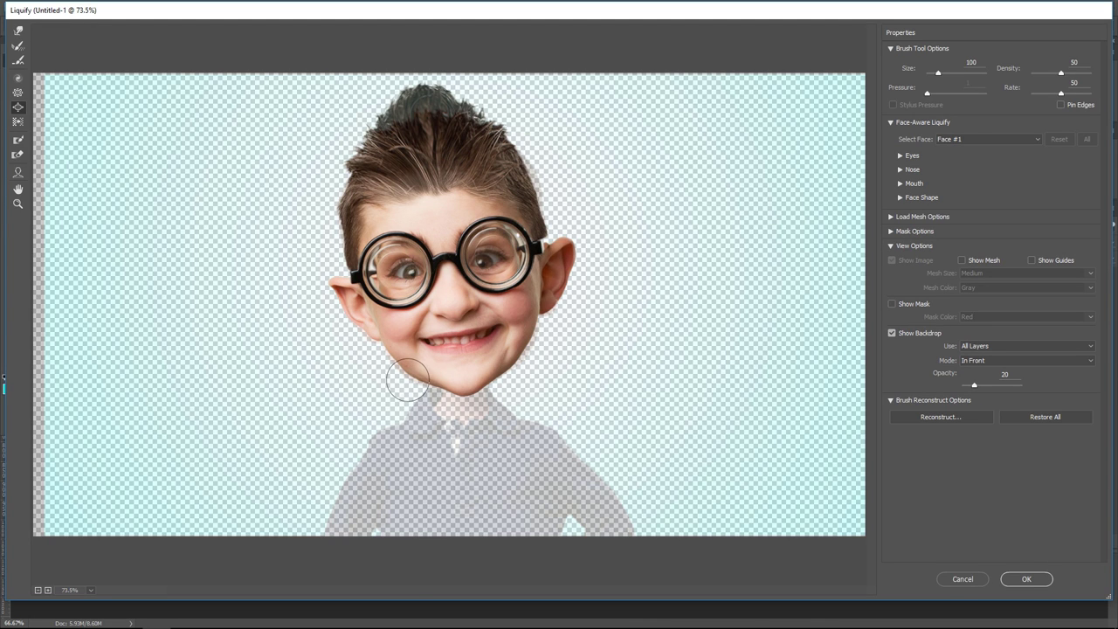
pyautogui.click(17, 31)
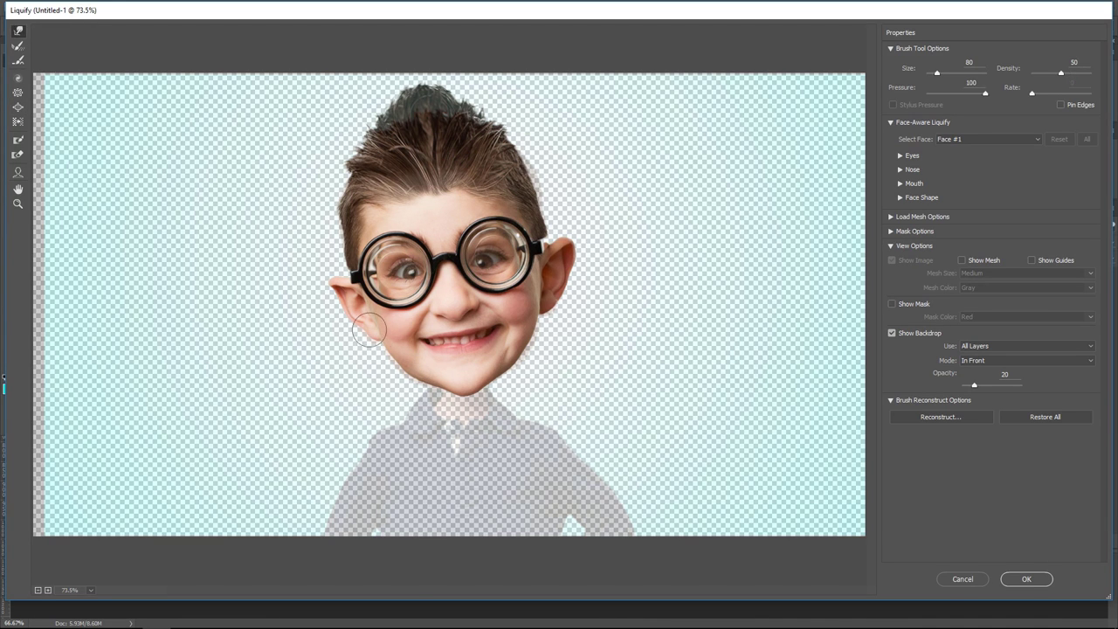
pyautogui.press(']')
pyautogui.press(']')
pyautogui.press(']')
# Commit the Liquify edits, then in a second Liquify pass widen the smile and reshape the lips
pyautogui.click(1022, 580)
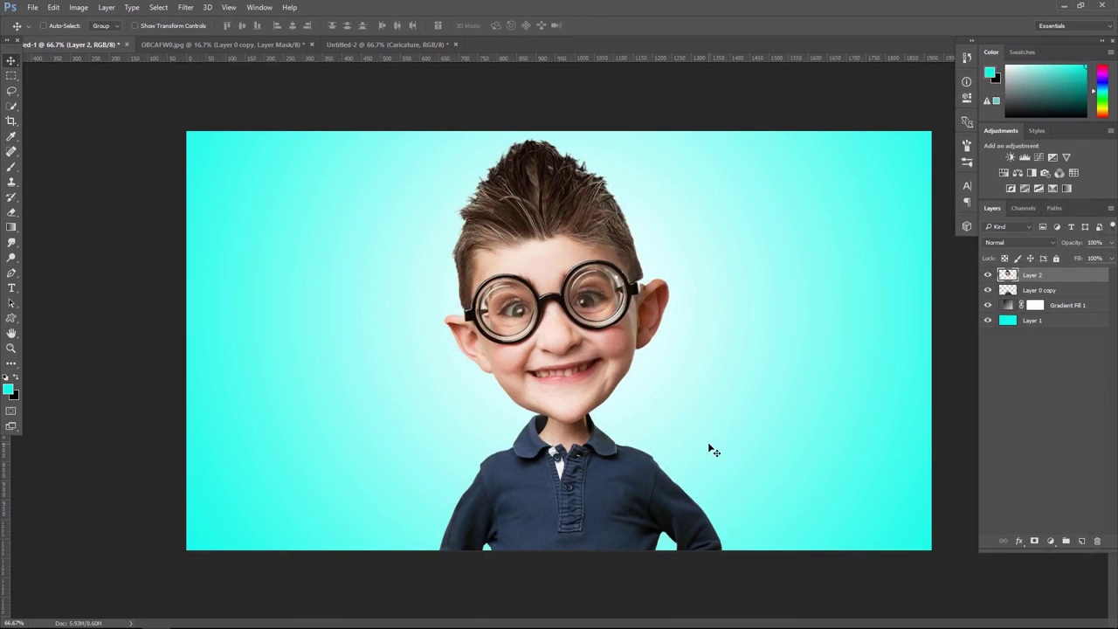
pyautogui.click(186, 8)
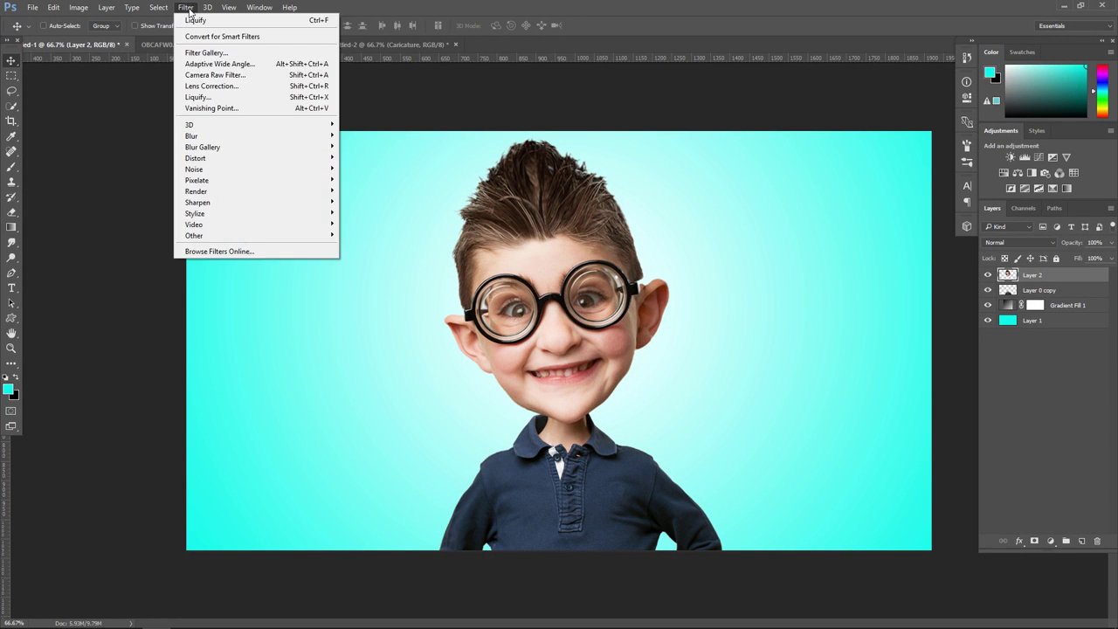
pyautogui.click(208, 99)
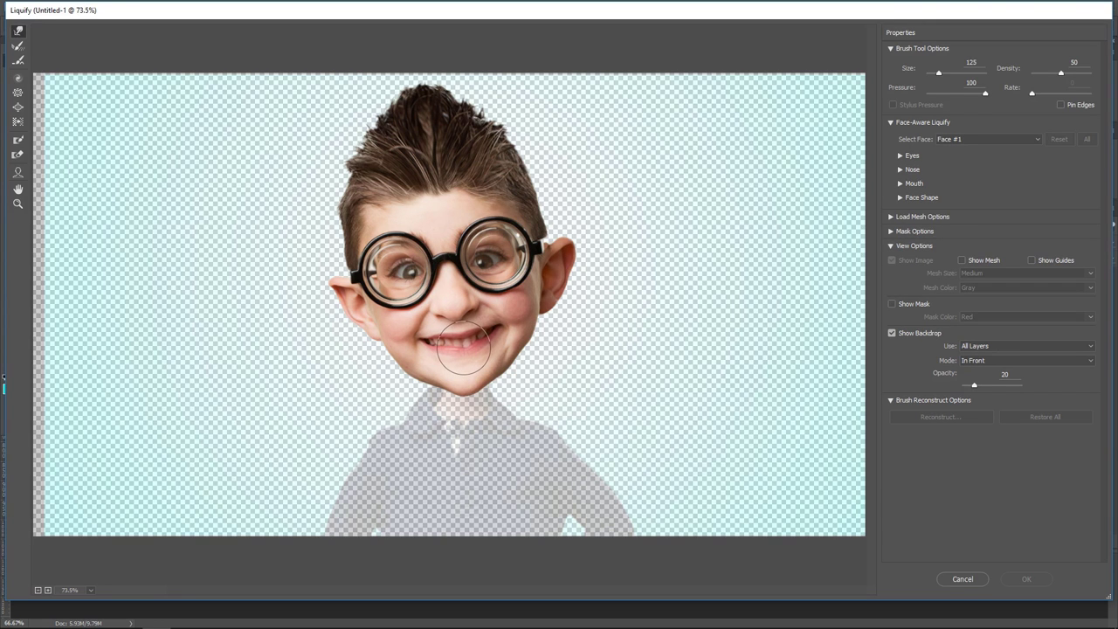
pyautogui.moveTo(463, 345); pyautogui.dragTo(447, 346)
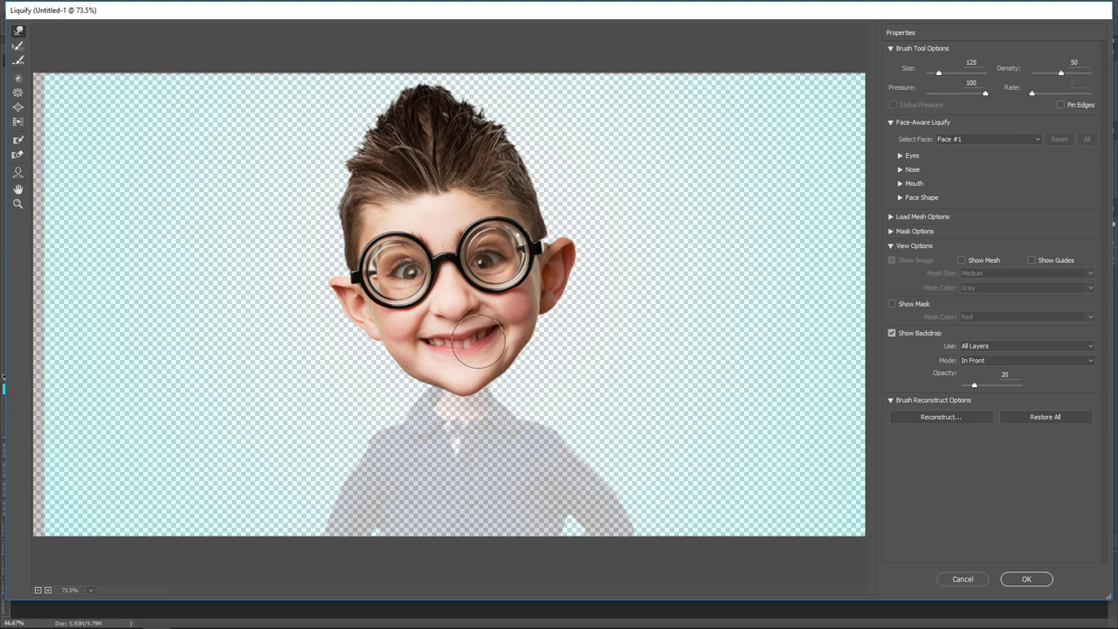
pyautogui.press('[')
pyautogui.press('[')
pyautogui.moveTo(425, 346); pyautogui.dragTo(421, 338)
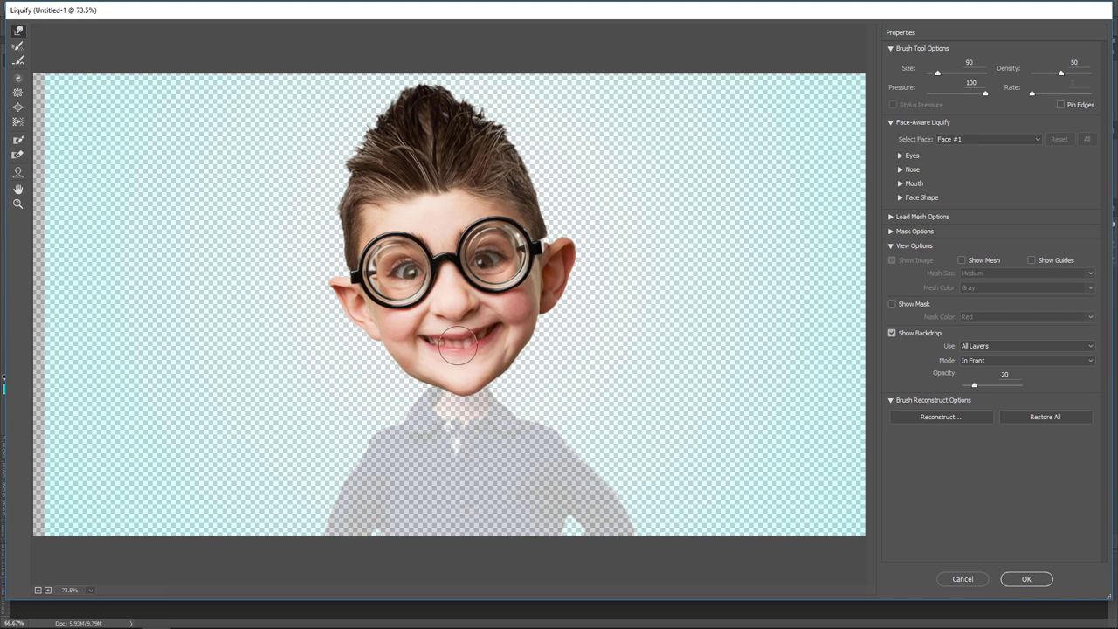
pyautogui.press(']')
pyautogui.moveTo(455, 344); pyautogui.dragTo(459, 356)
pyautogui.moveTo(461, 354)
pyautogui.mouseDown()
pyautogui.moveTo(489, 349)
pyautogui.moveTo(441, 355)
pyautogui.mouseUp()
pyautogui.click(1026, 580)
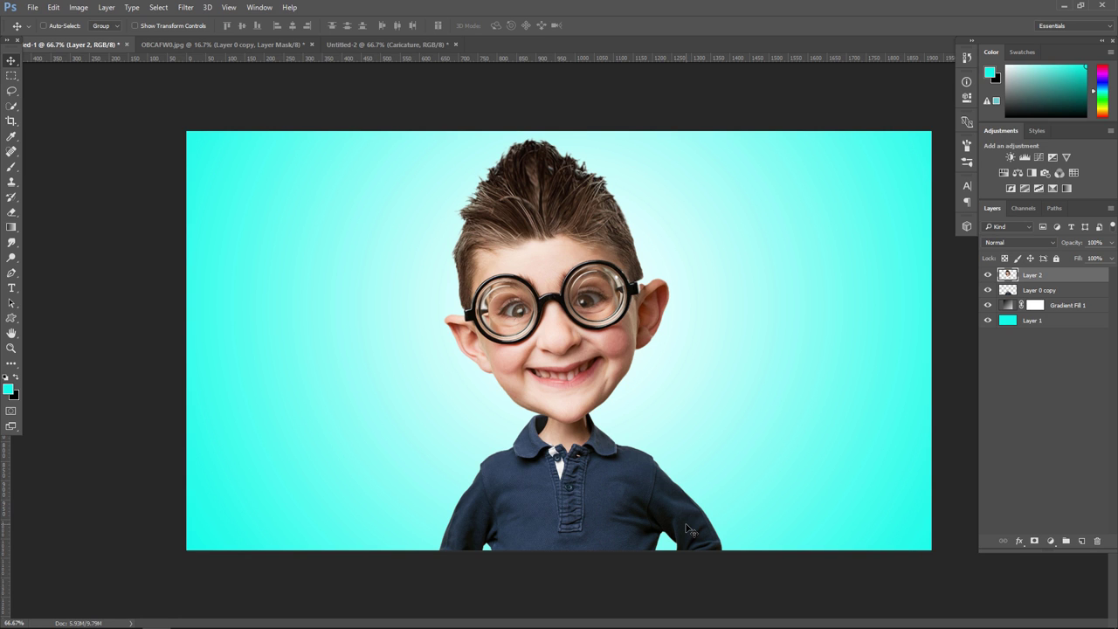
# Duplicate Layer 2 and Layer 0 copy, merge them into Layer 2 copy, and hide the originals
pyautogui.keyDown('shift'); pyautogui.click(1066, 297); pyautogui.keyUp('shift')
pyautogui.moveTo(1085, 290); pyautogui.dragTo(1083, 534)
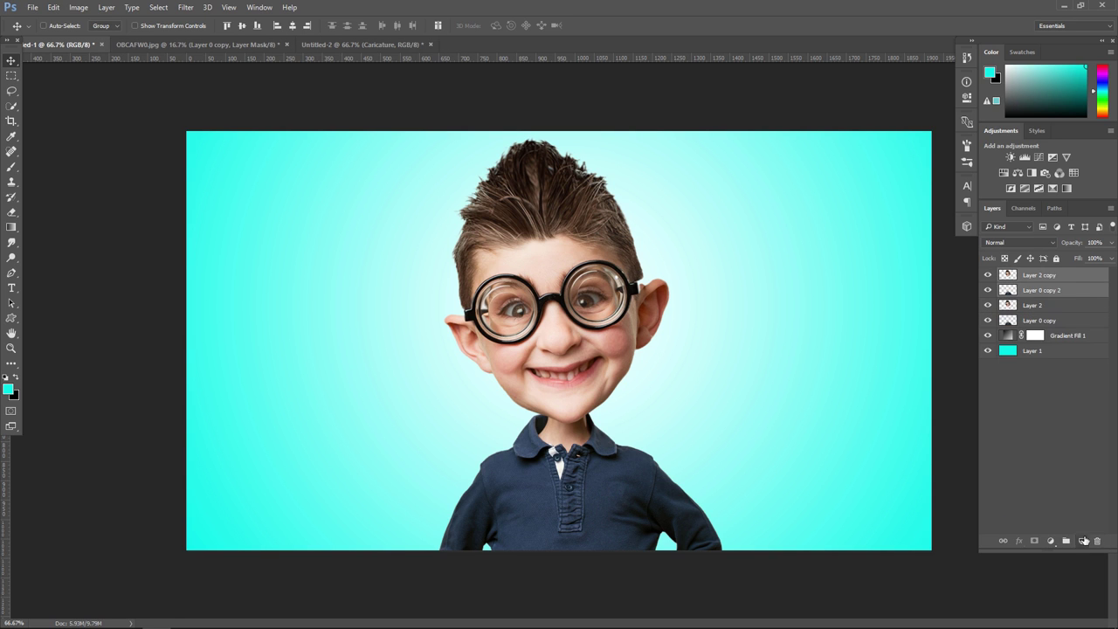
pyautogui.rightClick(1062, 298)
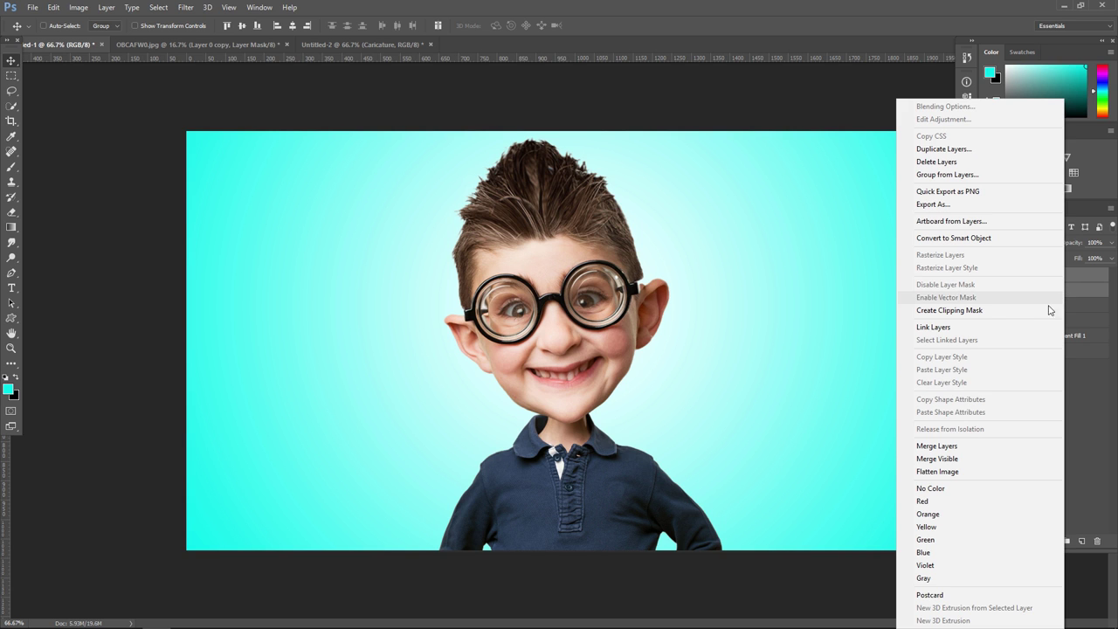
pyautogui.click(982, 447)
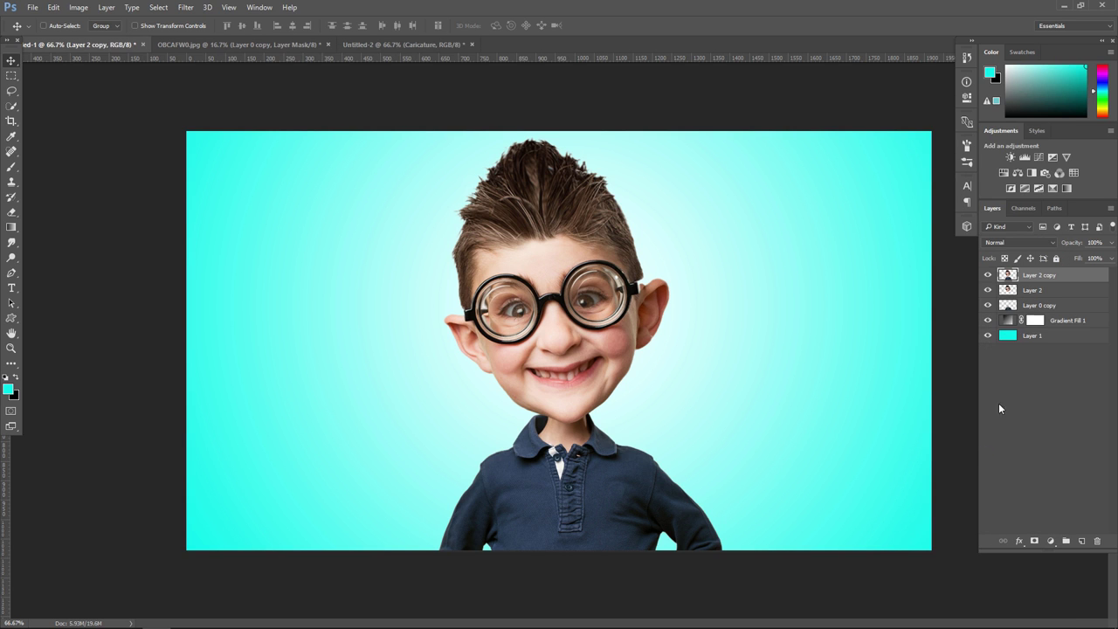
pyautogui.click(988, 305)
pyautogui.click(988, 275)
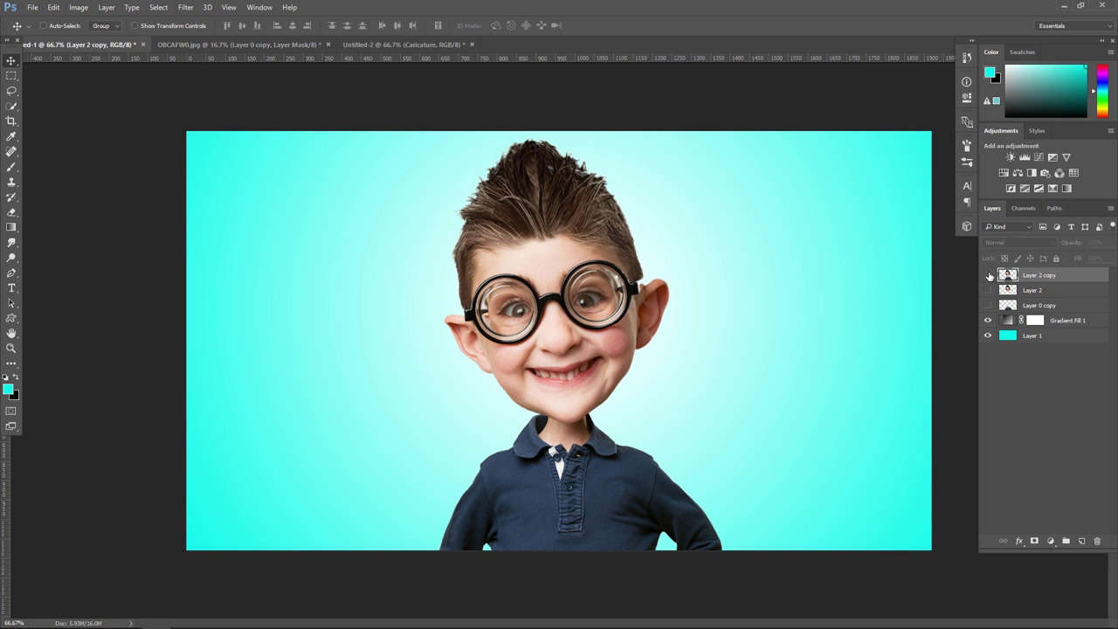
pyautogui.click(988, 275)
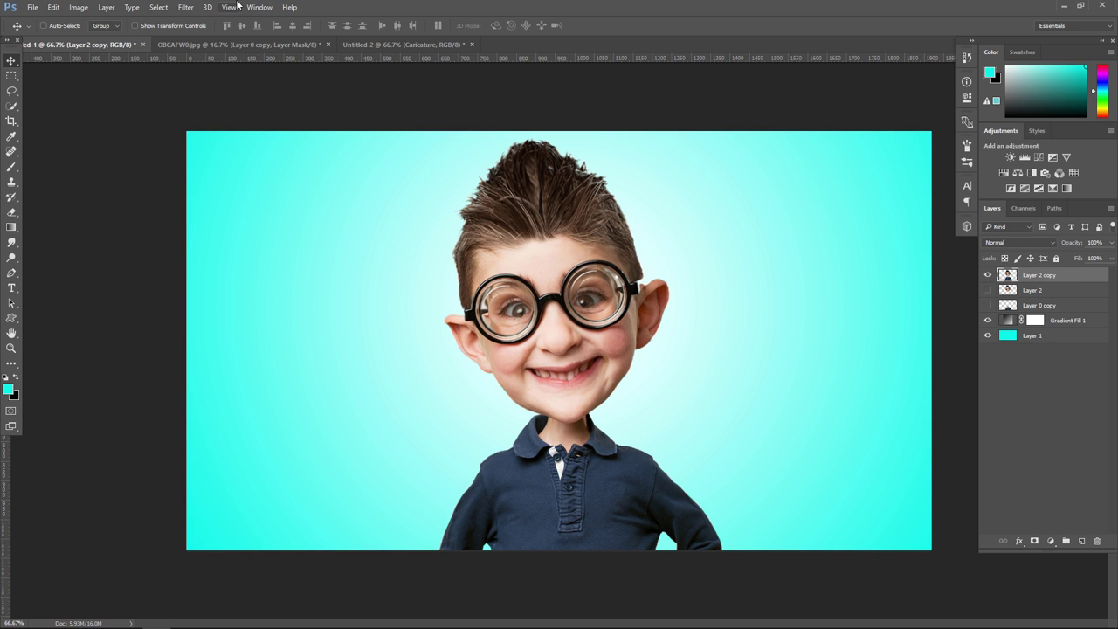
# Apply GREYCstoration noise removal at Strength 60 and Contour 0.7 to smooth the face
pyautogui.click(183, 8)
pyautogui.moveTo(254, 169)
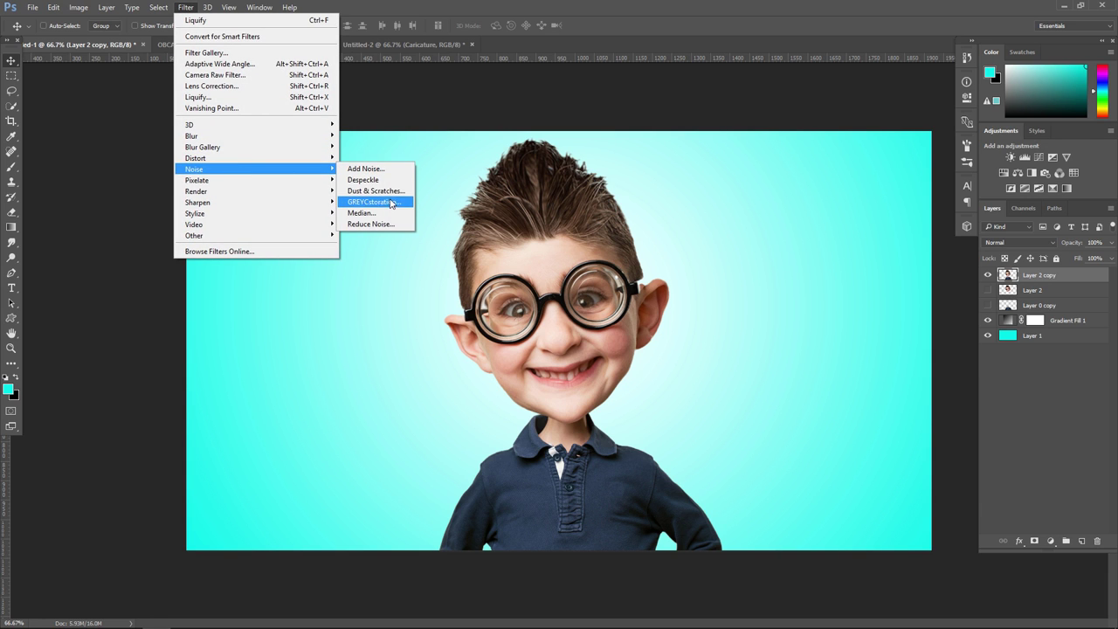
pyautogui.click(355, 204)
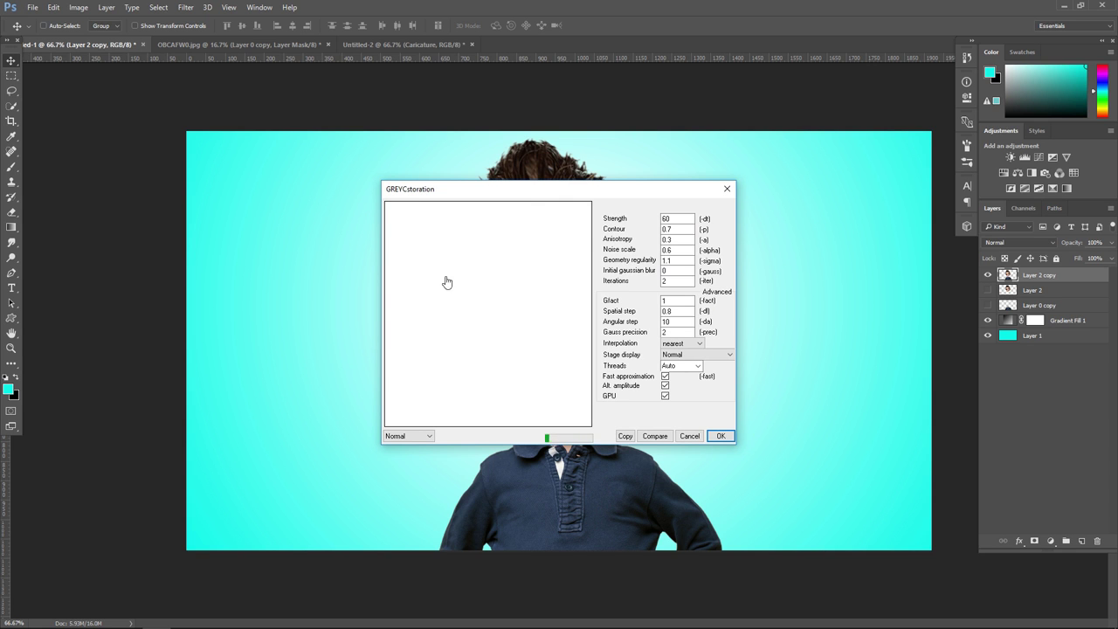
pyautogui.moveTo(530, 351)
pyautogui.mouseDown()
pyautogui.moveTo(473, 321)
pyautogui.moveTo(449, 337)
pyautogui.mouseUp()
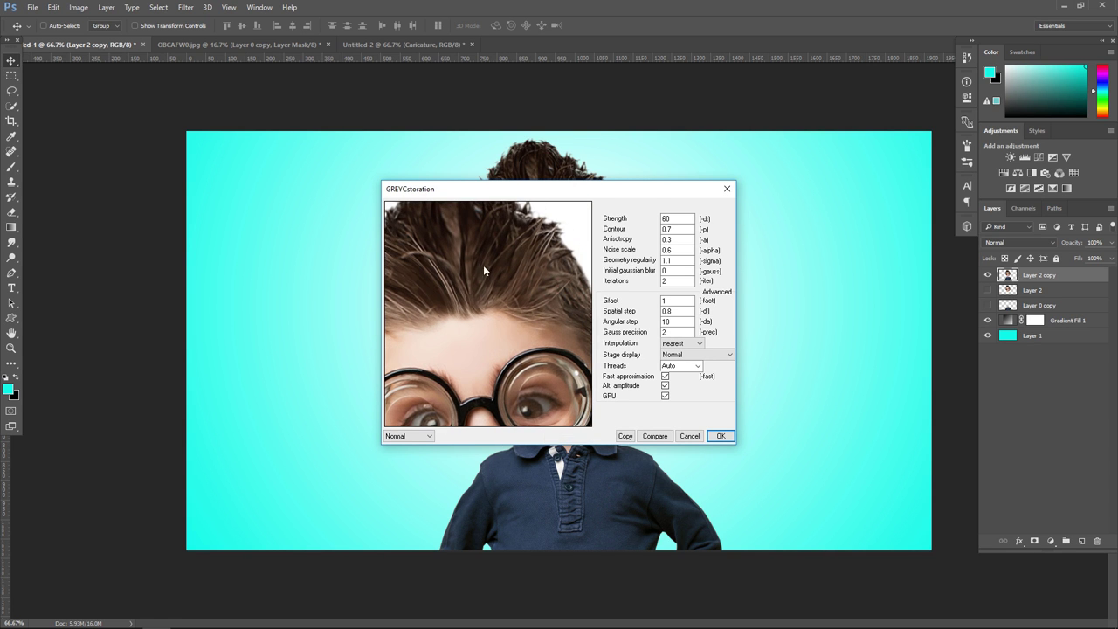
pyautogui.moveTo(483, 265); pyautogui.dragTo(437, 257)
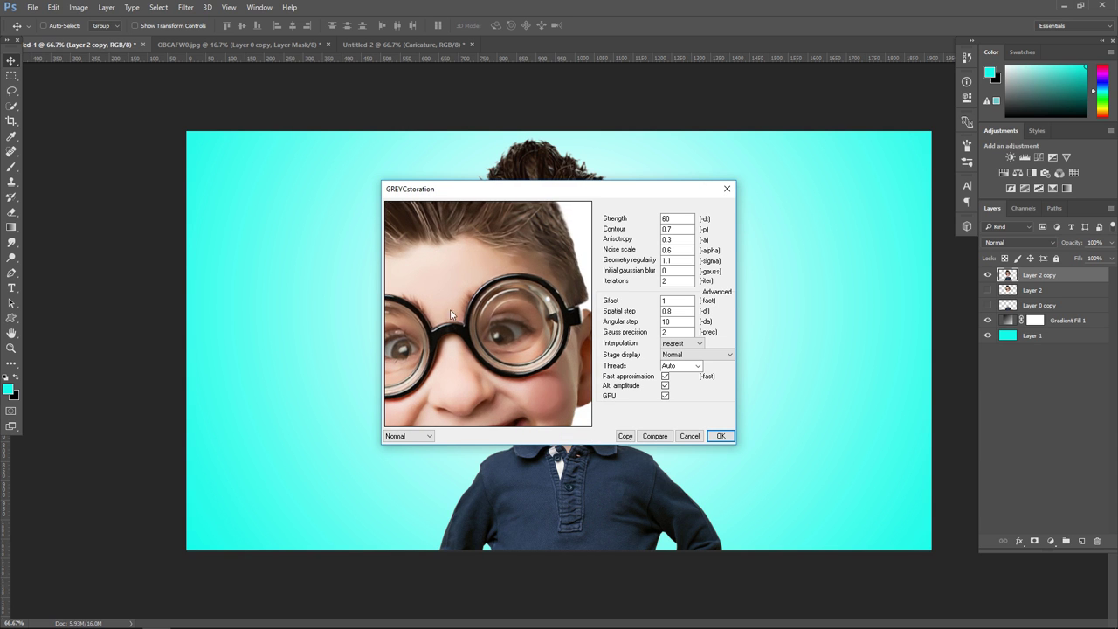
pyautogui.moveTo(455, 351); pyautogui.dragTo(474, 306)
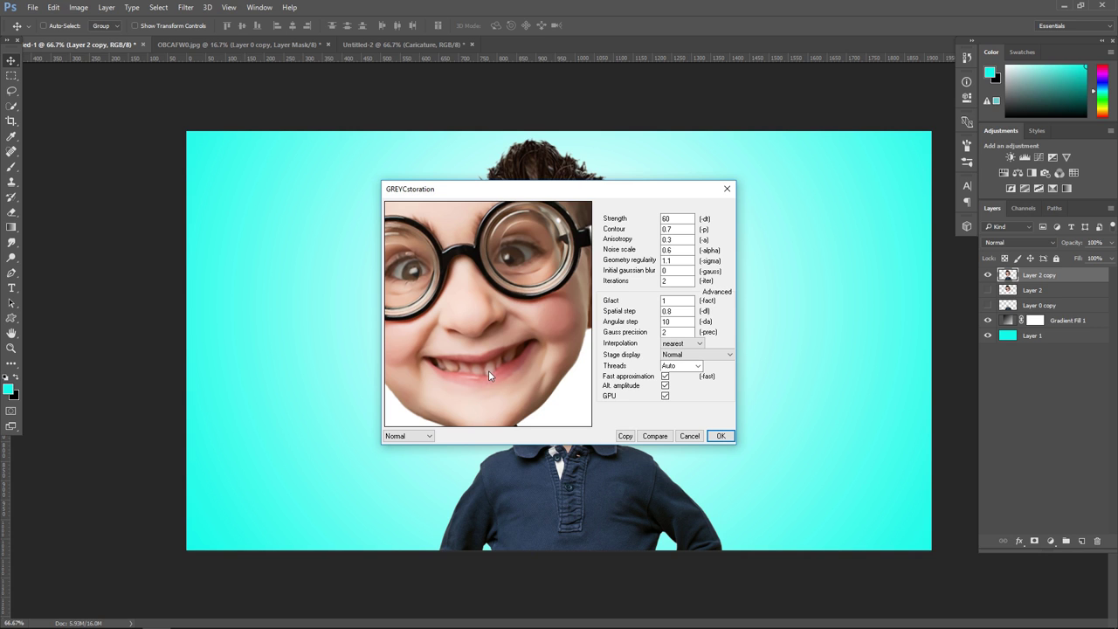
pyautogui.click(718, 435)
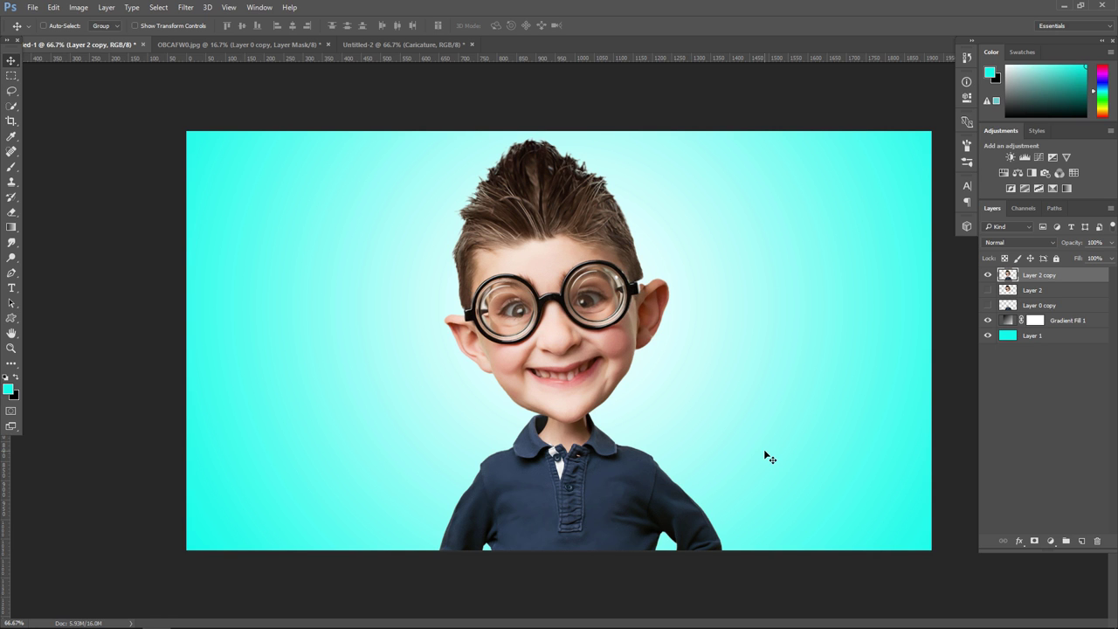
# Add a Color Balance layer with midtones Cyan-Red +13, Magenta-Green -10 and Yellow-Blue +37
pyautogui.click(1050, 541)
pyautogui.click(1045, 416)
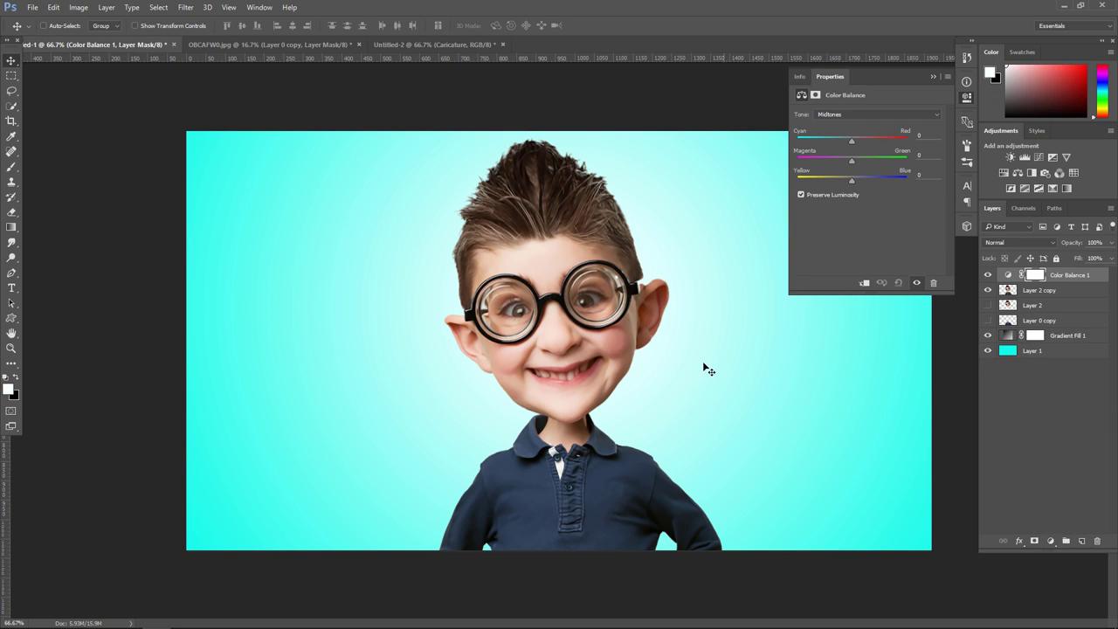
pyautogui.moveTo(854, 139); pyautogui.dragTo(860, 138)
pyautogui.moveTo(851, 162); pyautogui.dragTo(866, 165)
pyautogui.moveTo(874, 179); pyautogui.dragTo(874, 142)
pyautogui.click(934, 78)
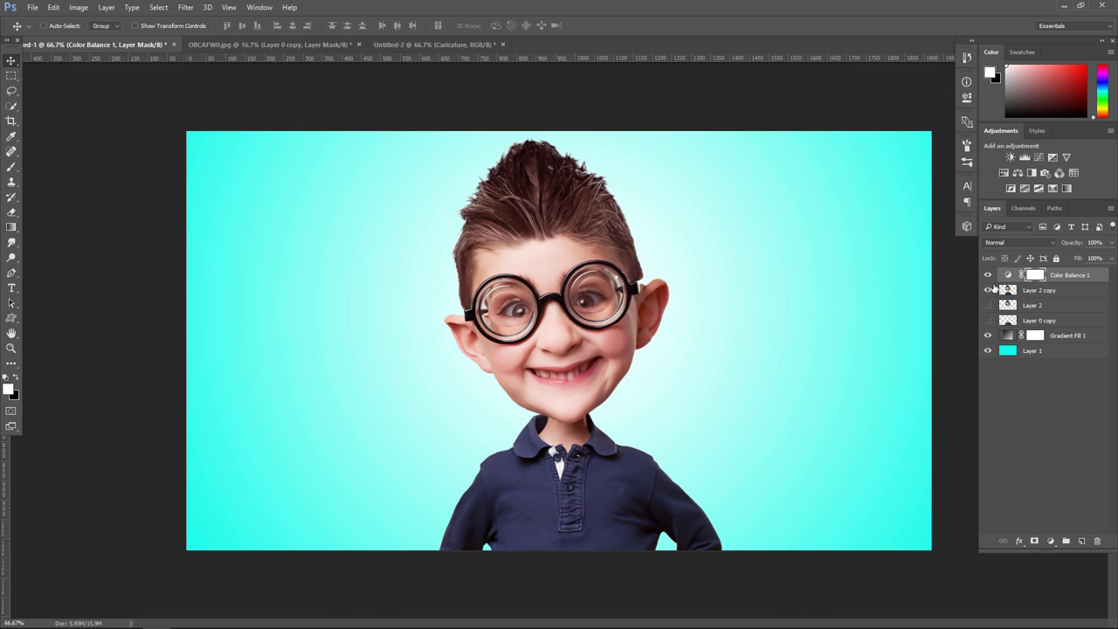
# Toggle Color Balance 1's visibility to compare the image before and after
pyautogui.click(988, 275)
pyautogui.click(988, 275)
pyautogui.click(988, 275)
pyautogui.click(988, 275)
pyautogui.click(1050, 541)
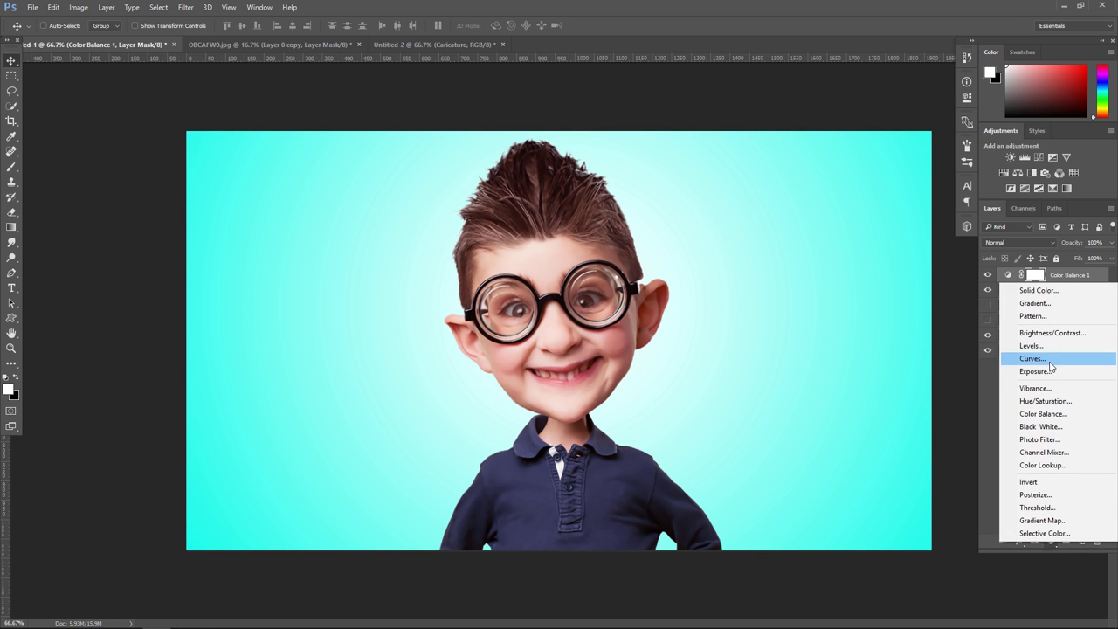
# Add a darkening Curves 1 layer clipped to Color Balance 1 and invert its mask to black
pyautogui.click(1031, 358)
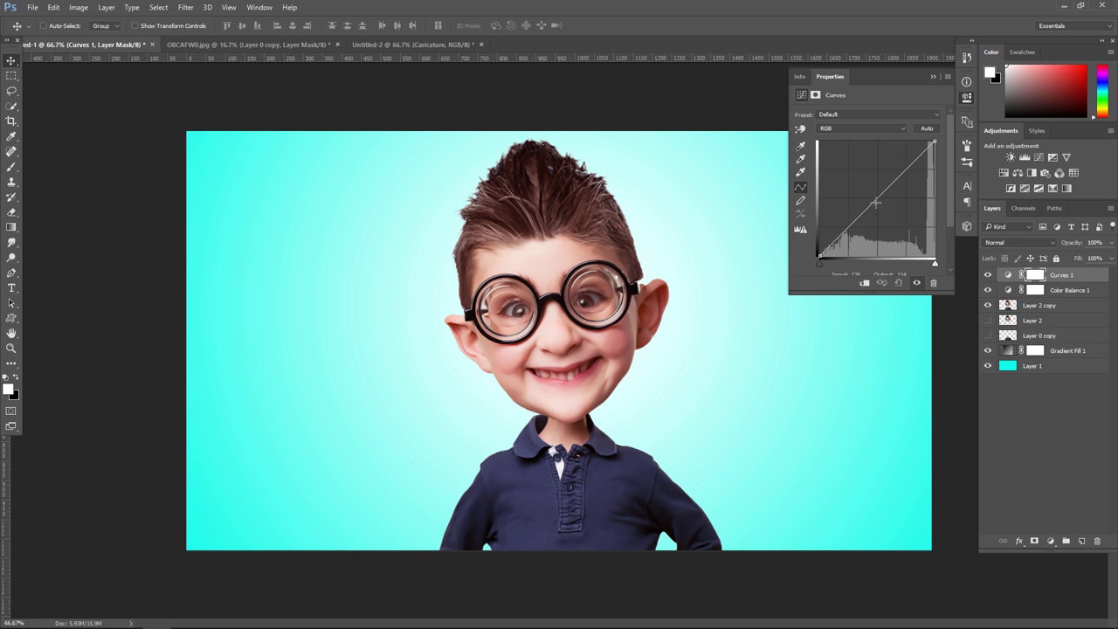
pyautogui.moveTo(875, 203); pyautogui.dragTo(890, 216)
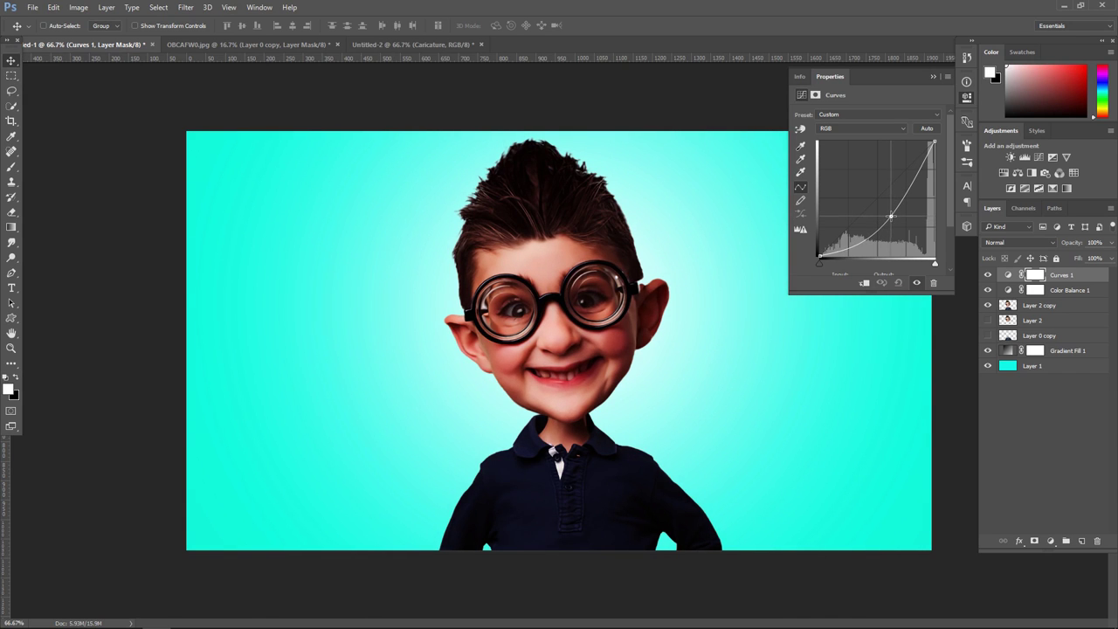
pyautogui.click(864, 283)
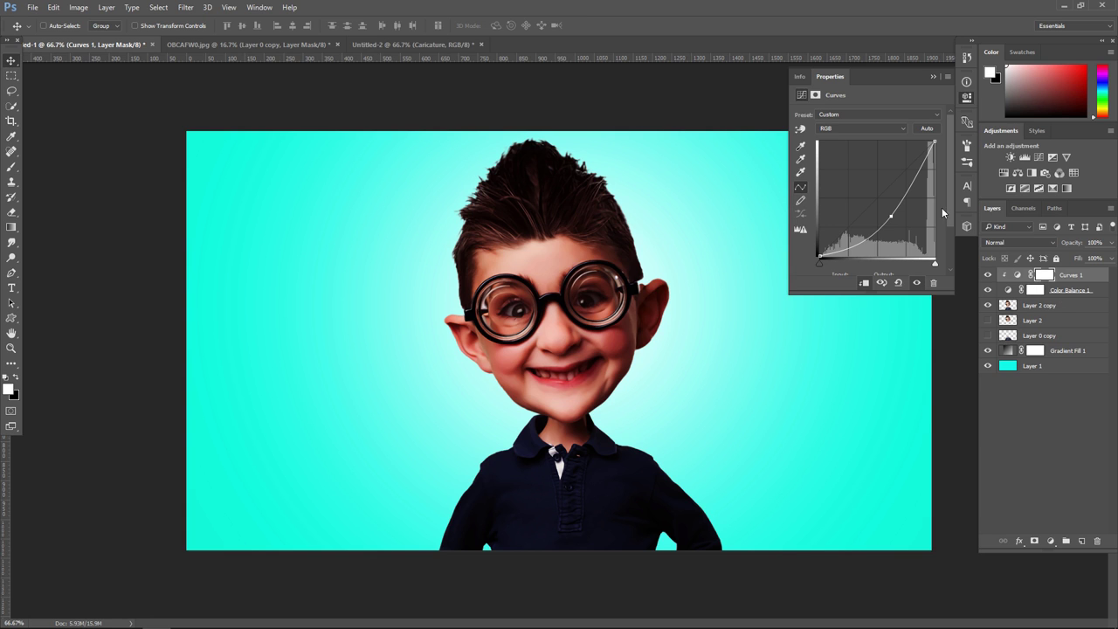
pyautogui.click(932, 76)
pyautogui.doubleClick(1044, 276)
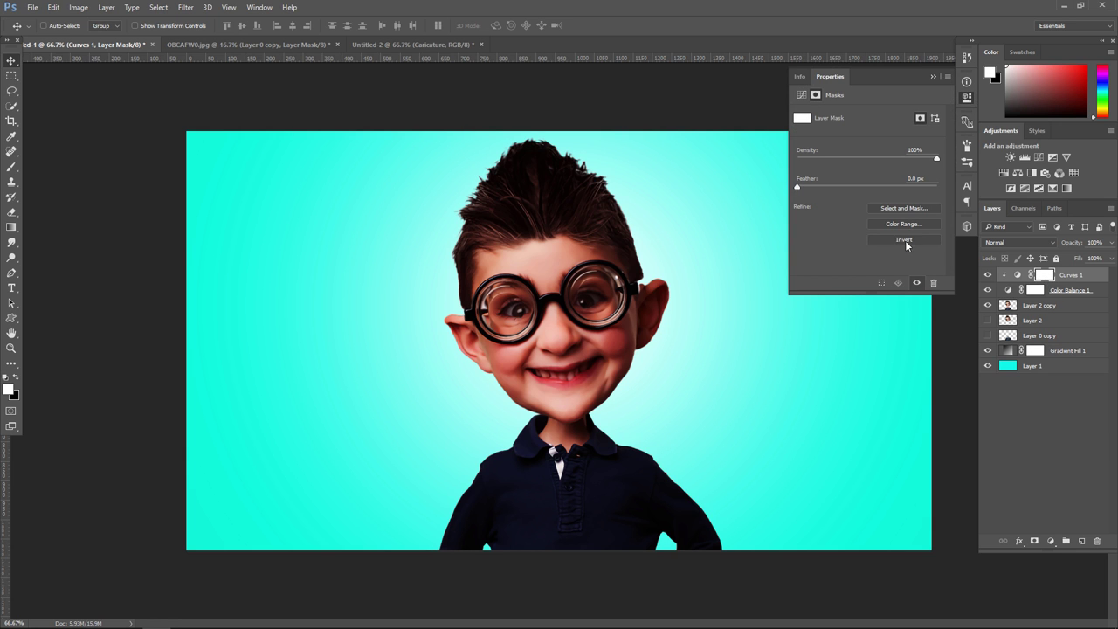
pyautogui.click(905, 240)
pyautogui.click(931, 75)
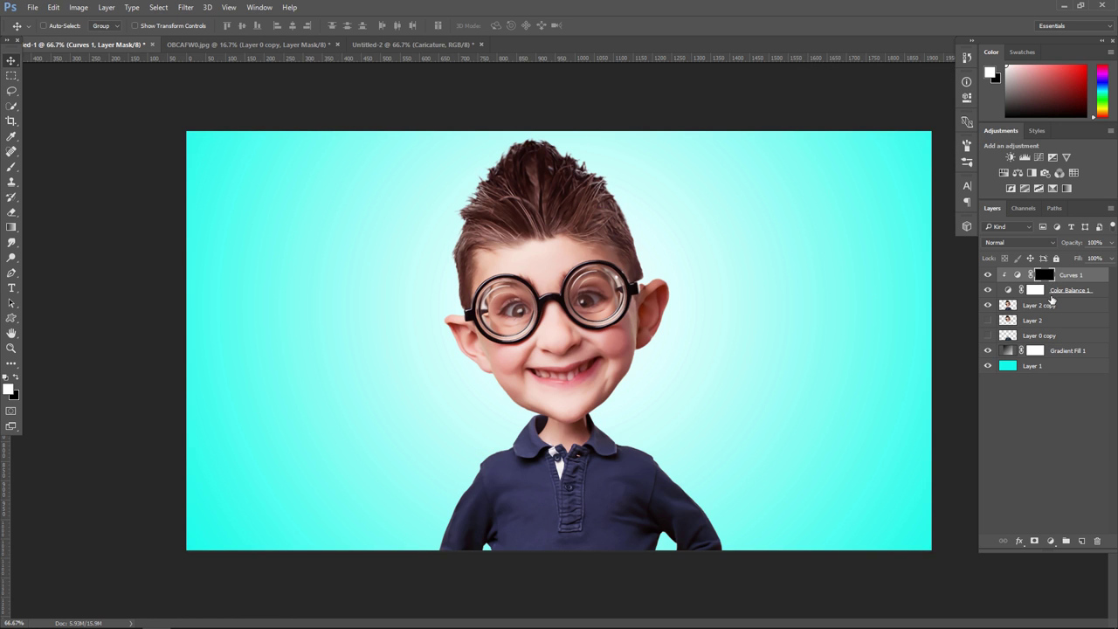
# Clip Color Balance 1 to Layer 2 copy and paint darker shading onto the hair
pyautogui.keyDown('alt'); pyautogui.click(1053, 298); pyautogui.keyUp('alt')
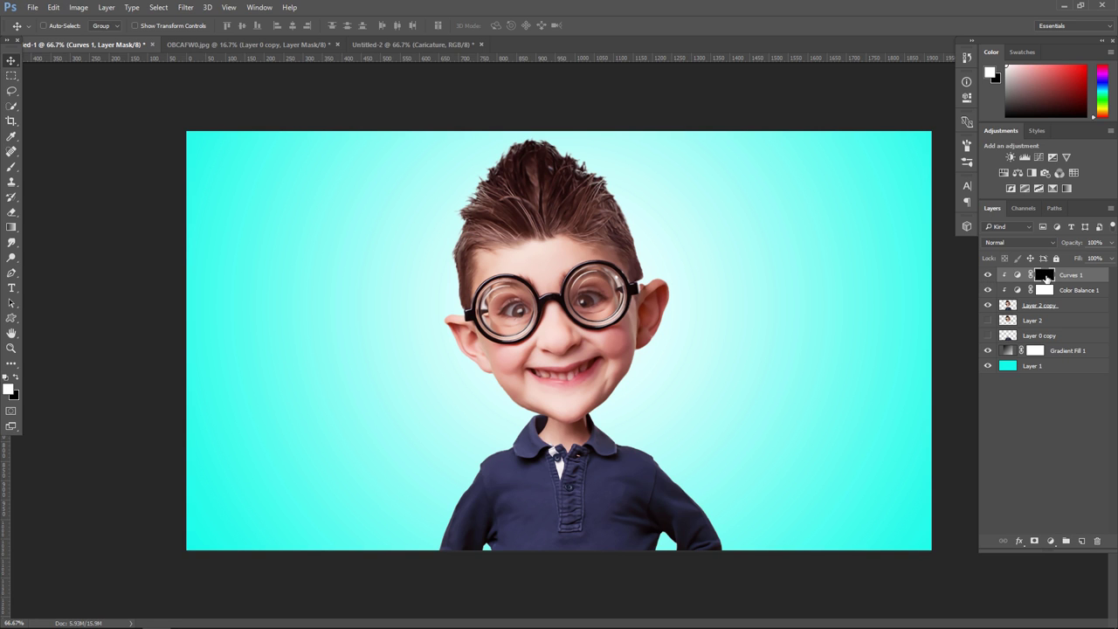
pyautogui.click(12, 167)
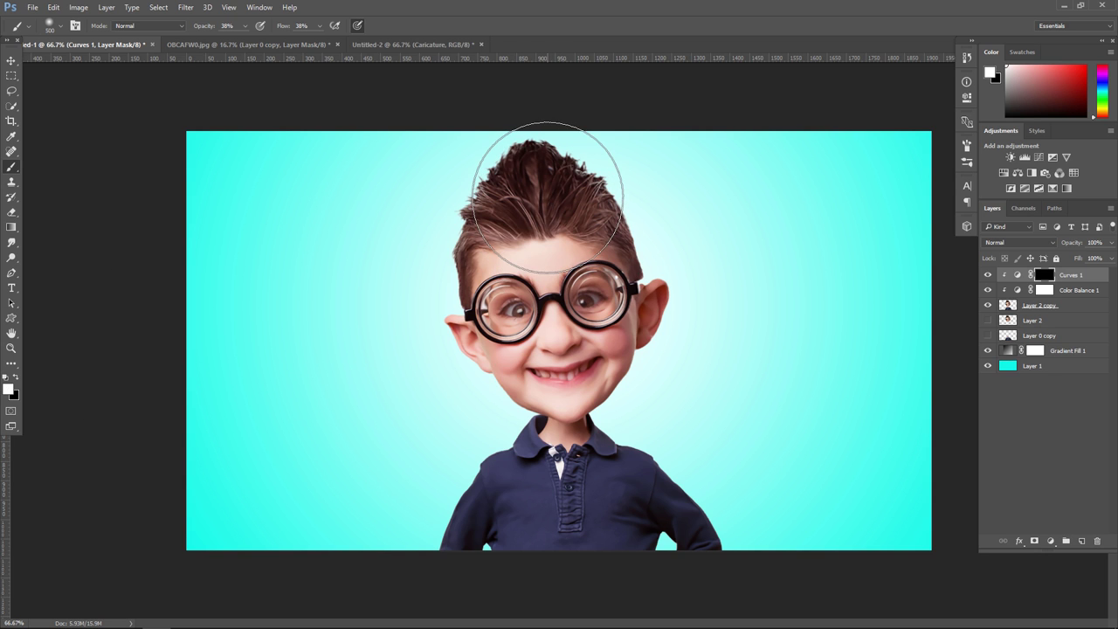
pyautogui.moveTo(537, 166); pyautogui.dragTo(548, 196)
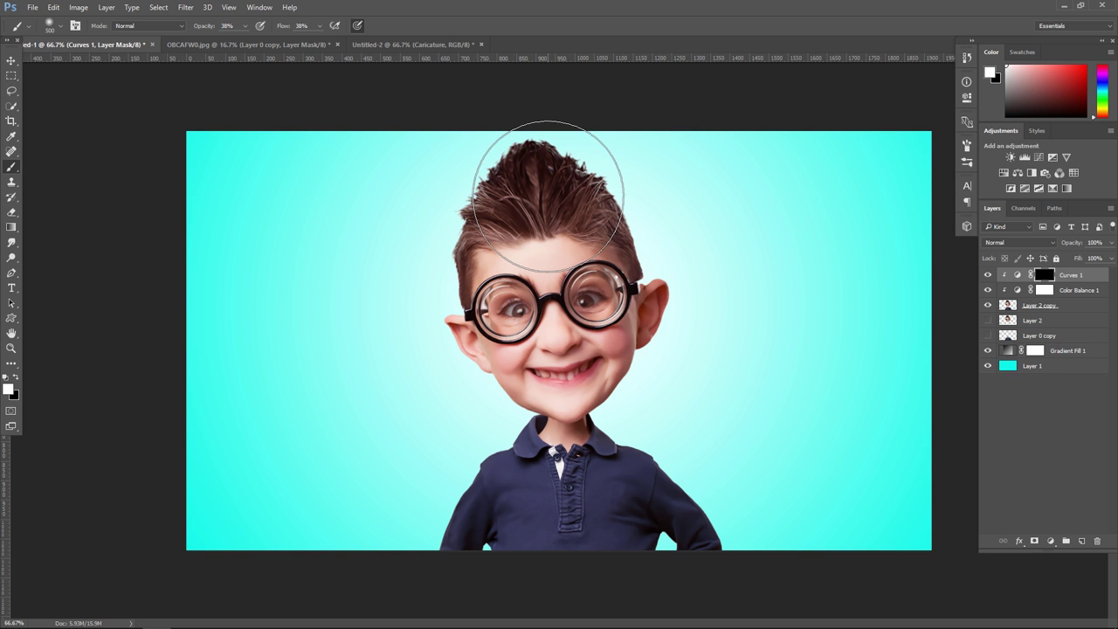
pyautogui.press('[')
pyautogui.press('[')
pyautogui.press('[')
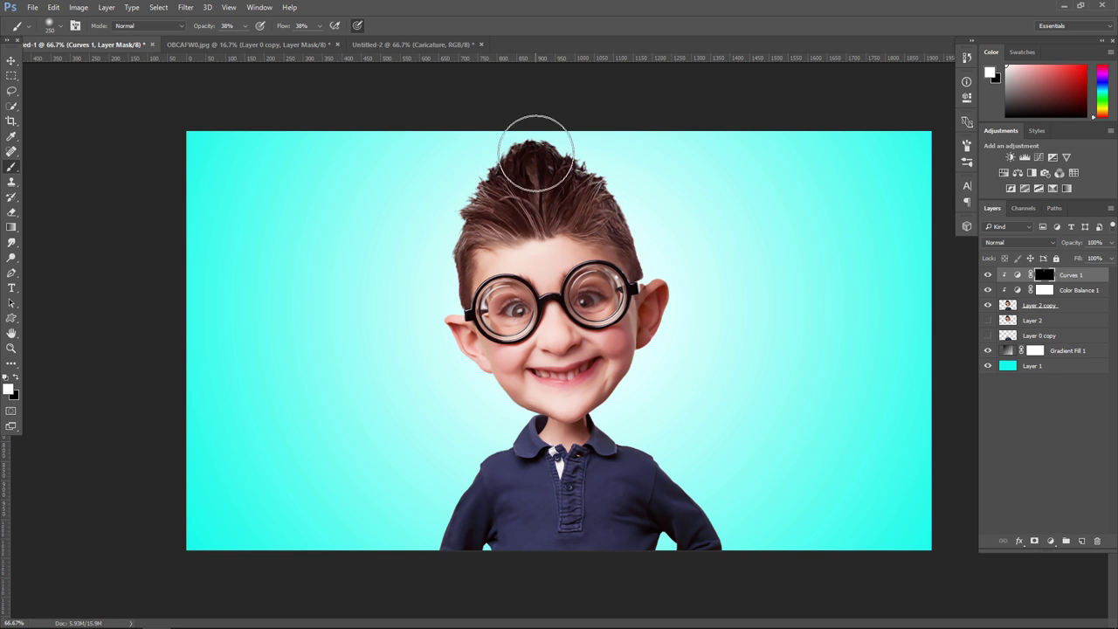
pyautogui.press('[')
pyautogui.press('[')
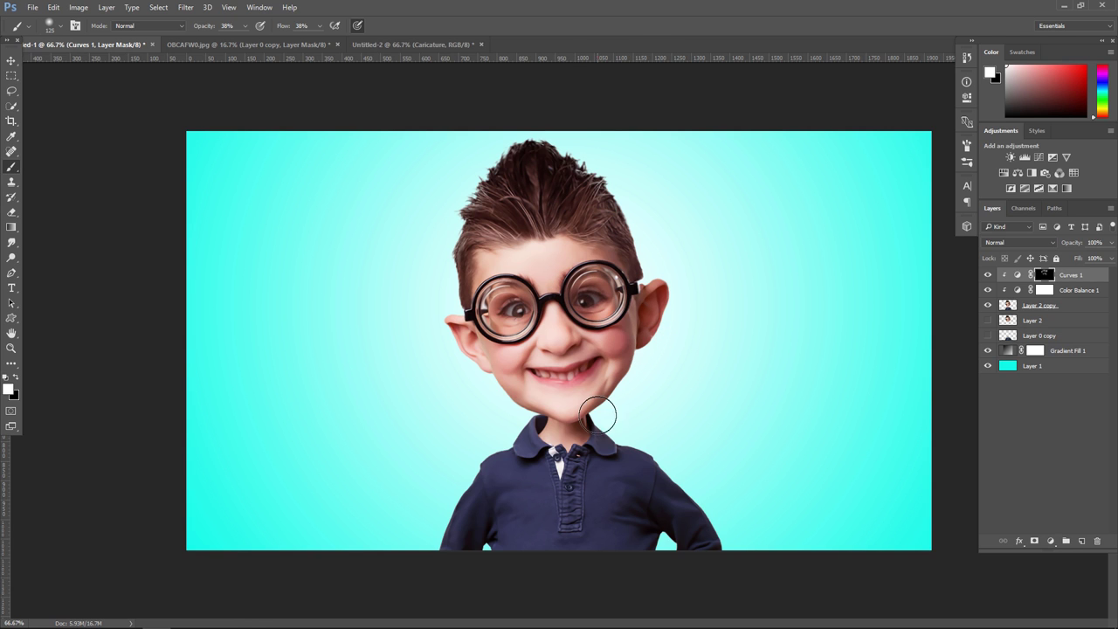
pyautogui.press('[')
pyautogui.press('[')
pyautogui.press('[')
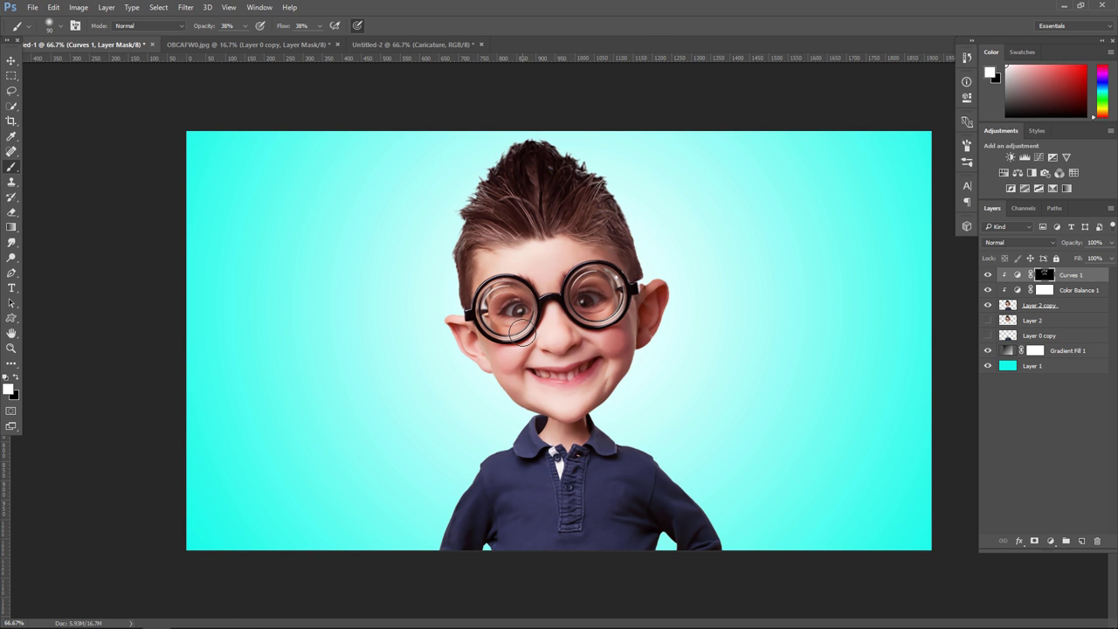
pyautogui.press('[')
pyautogui.press('[')
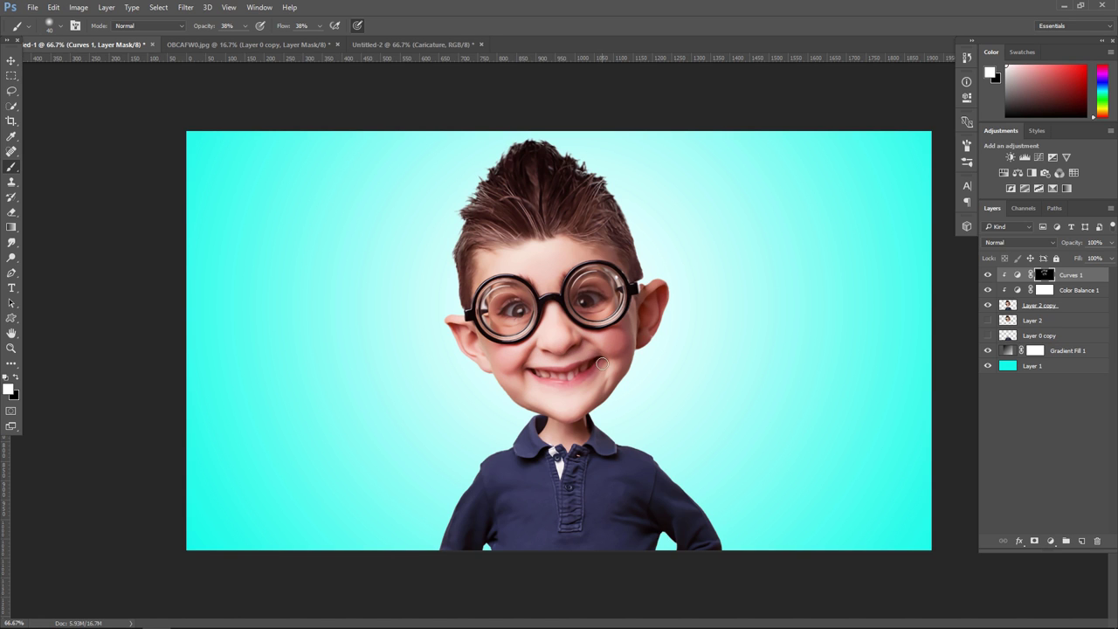
# Paint darker shading on the Curves 1 mask along the smile, right cheek edge and shirt
pyautogui.moveTo(602, 363)
pyautogui.mouseDown()
pyautogui.moveTo(540, 370)
pyautogui.moveTo(590, 374)
pyautogui.mouseUp()
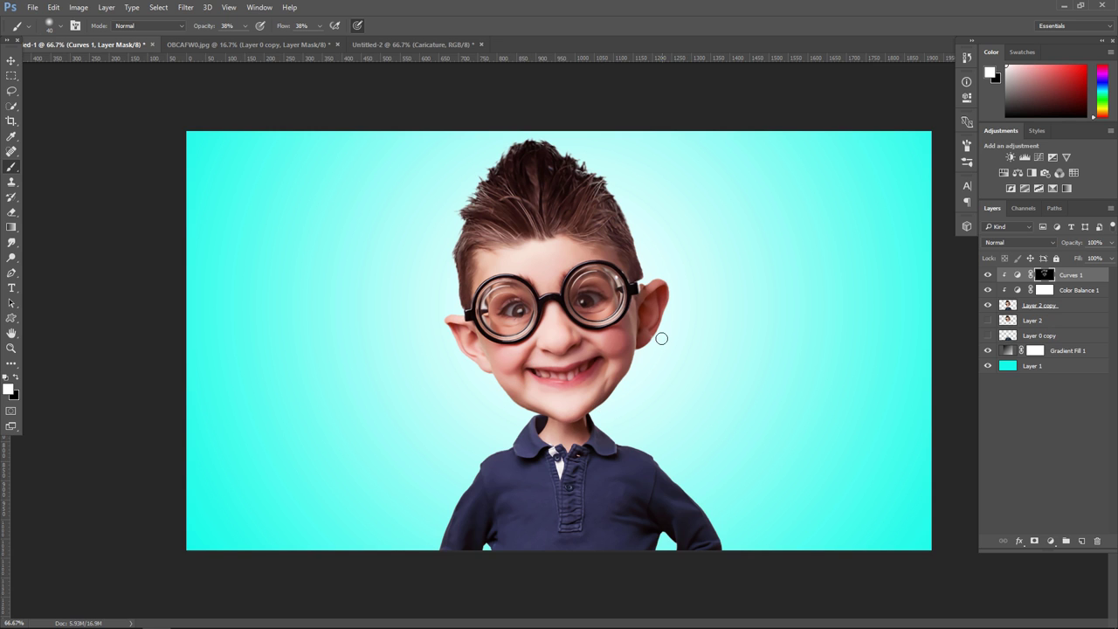
pyautogui.moveTo(668, 287); pyautogui.dragTo(655, 337)
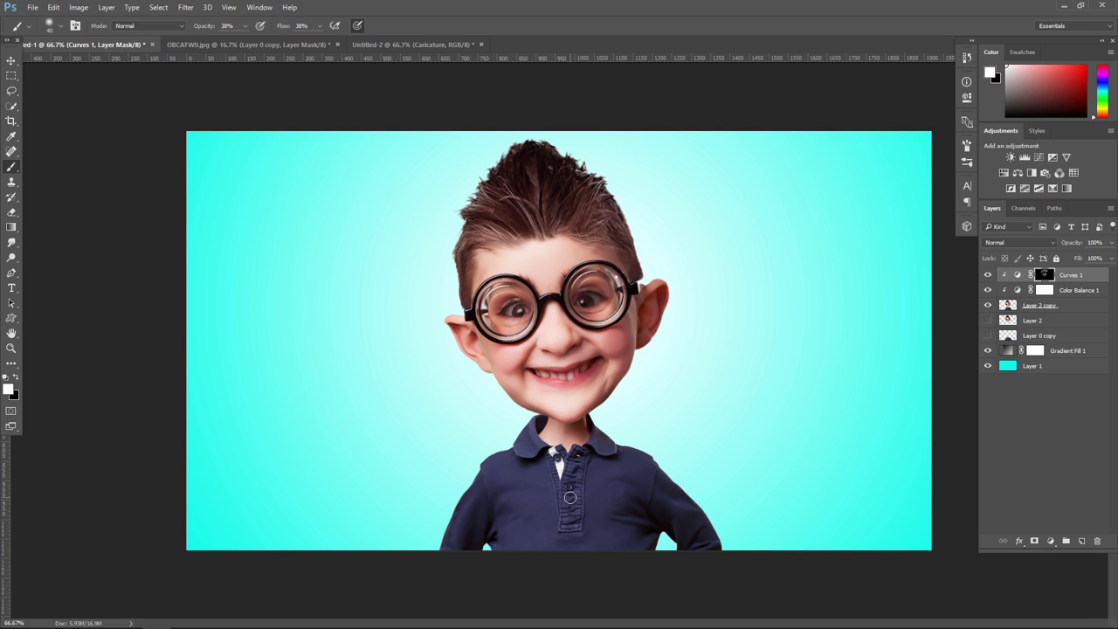
pyautogui.press(']')
pyautogui.press(']')
pyautogui.press(']')
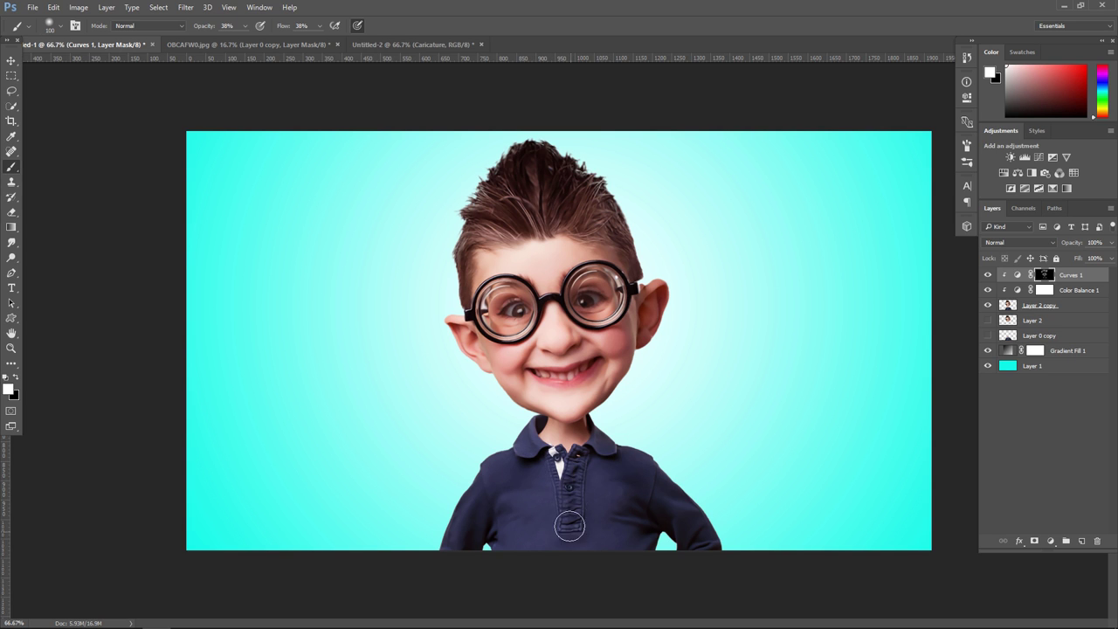
pyautogui.moveTo(494, 531); pyautogui.dragTo(512, 530)
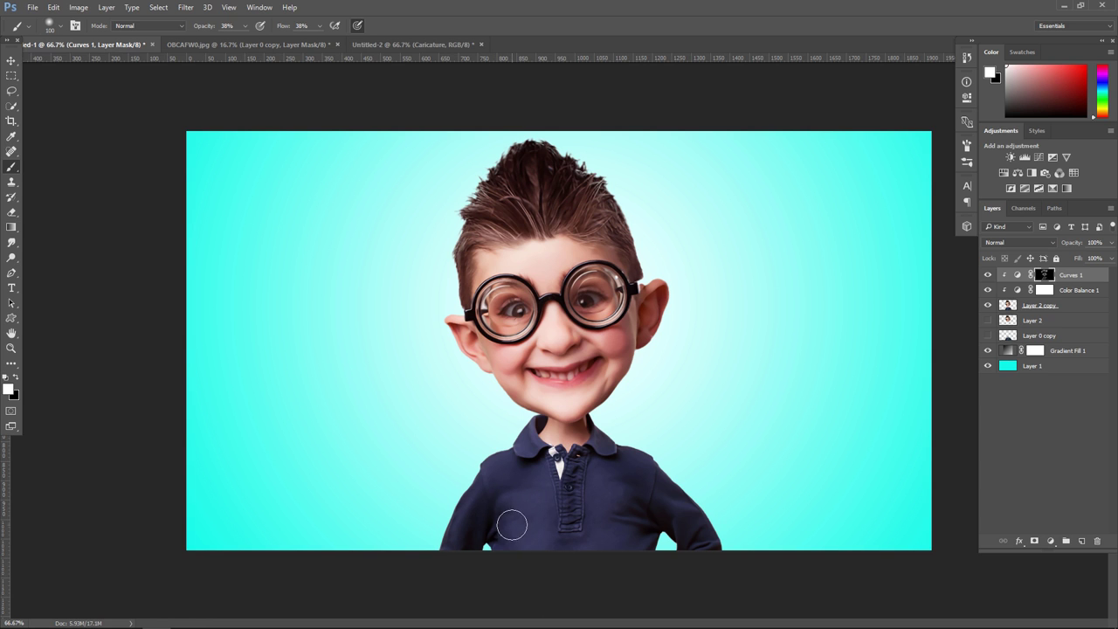
pyautogui.click(586, 529)
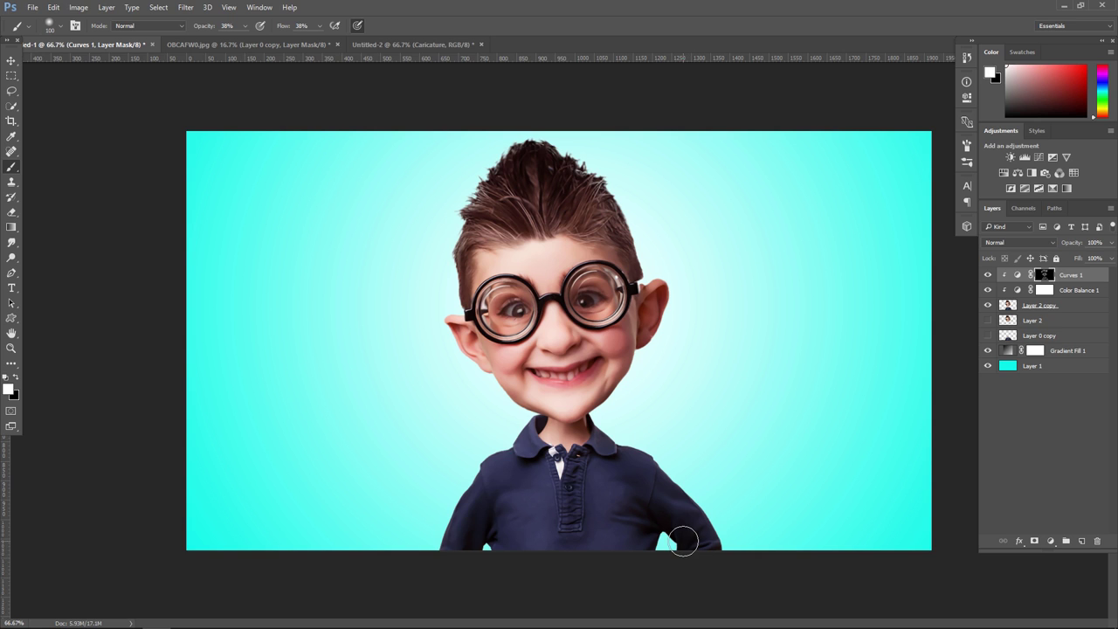
# Add a Curves 2 layer with the curve raised to brighten, its mask inverted to black
pyautogui.click(1066, 542)
pyautogui.click(1049, 356)
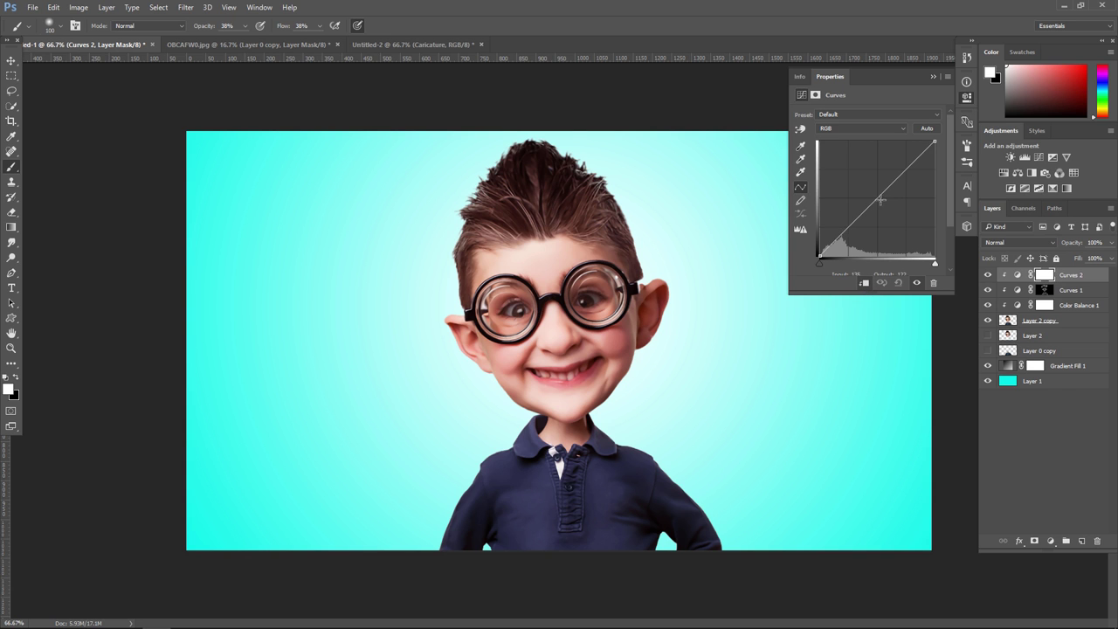
pyautogui.moveTo(882, 200); pyautogui.dragTo(854, 188)
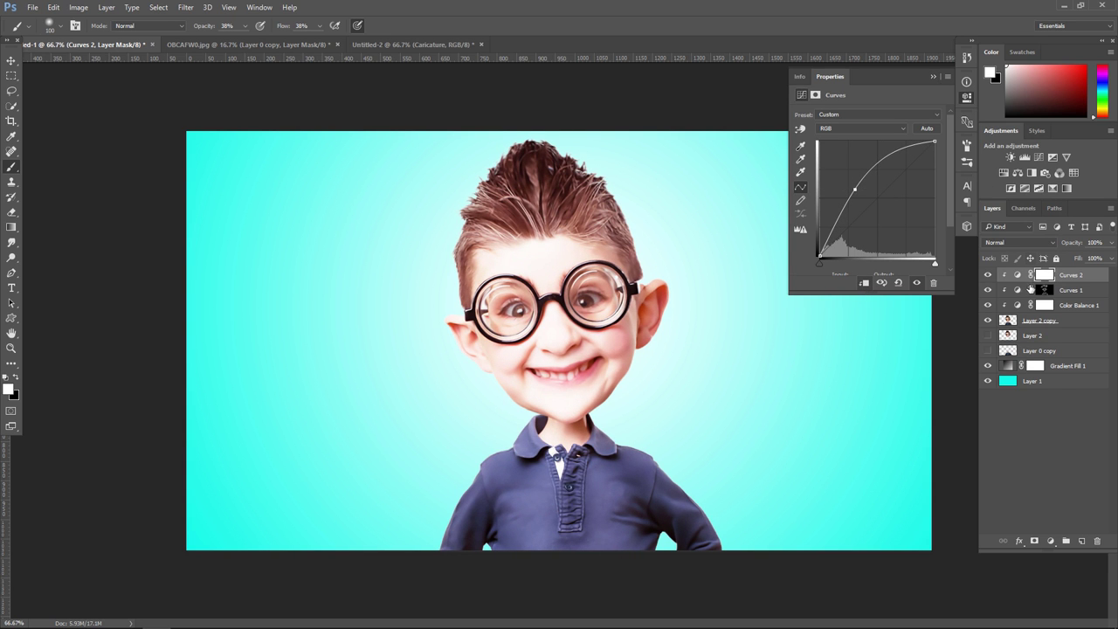
pyautogui.click(1044, 275)
pyautogui.click(933, 241)
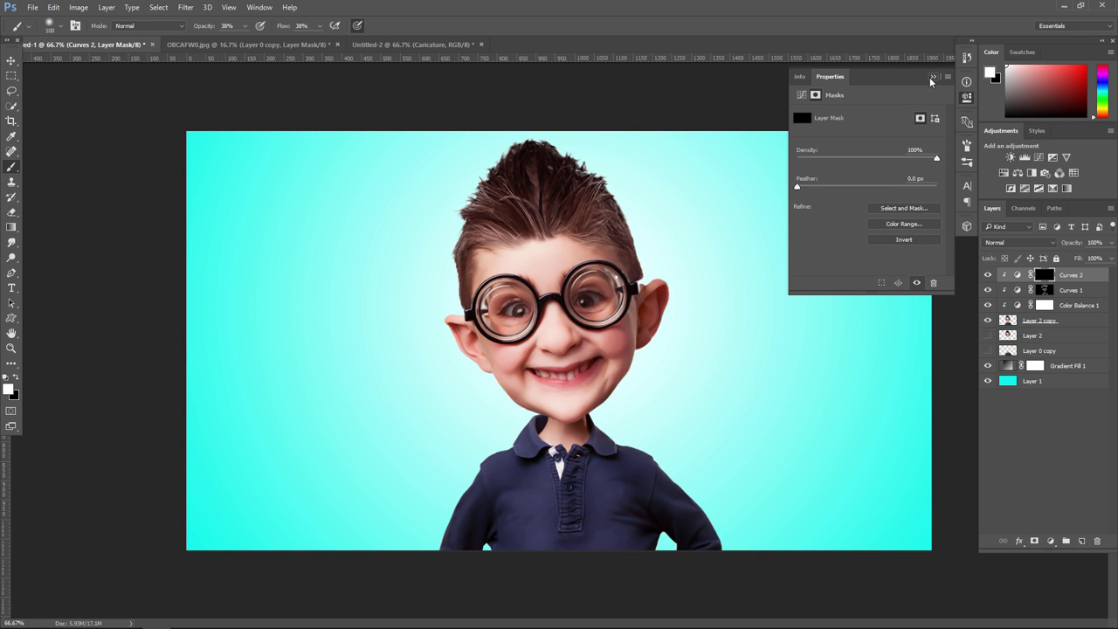
pyautogui.click(931, 77)
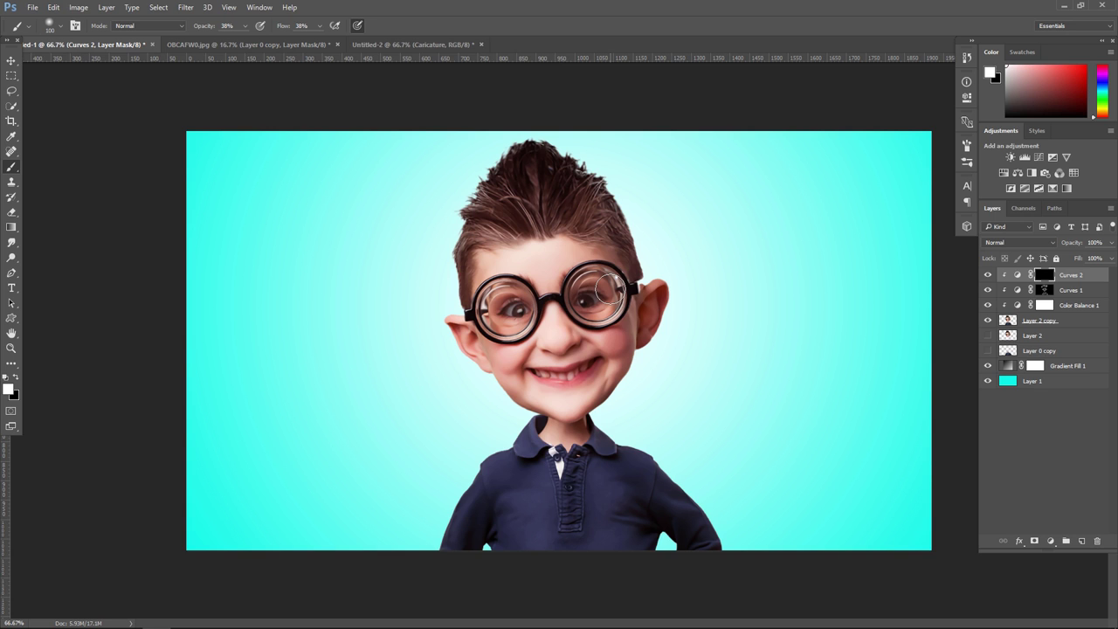
# Paint brightening into the Curves 2 mask over the hair, forehead and lower right cheek
pyautogui.press(']')
pyautogui.press(']')
pyautogui.press(']')
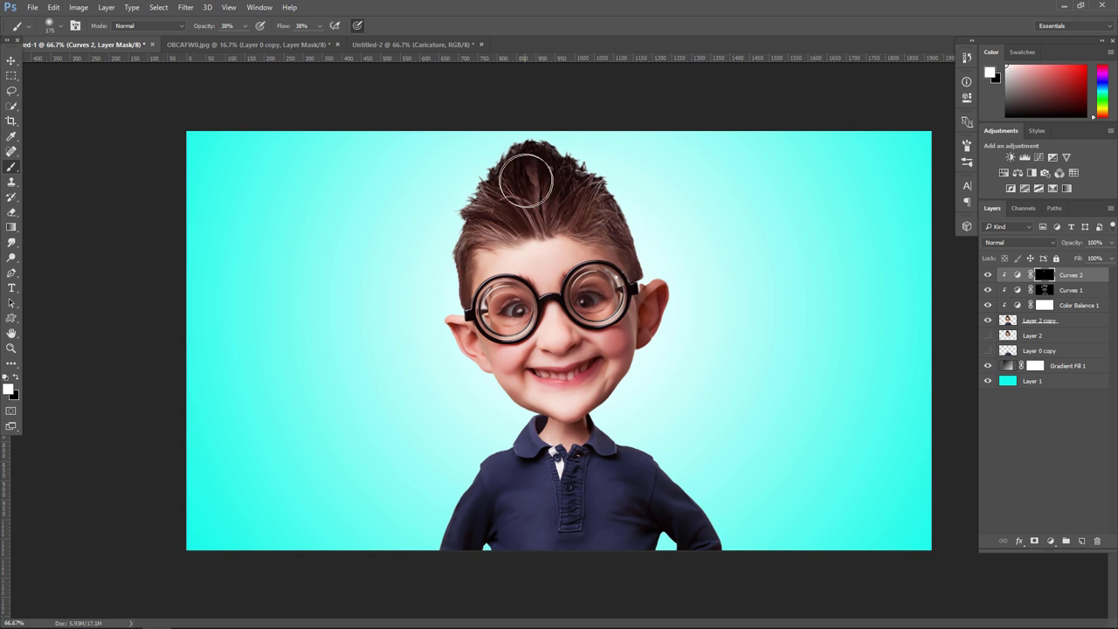
pyautogui.moveTo(524, 187); pyautogui.dragTo(521, 210)
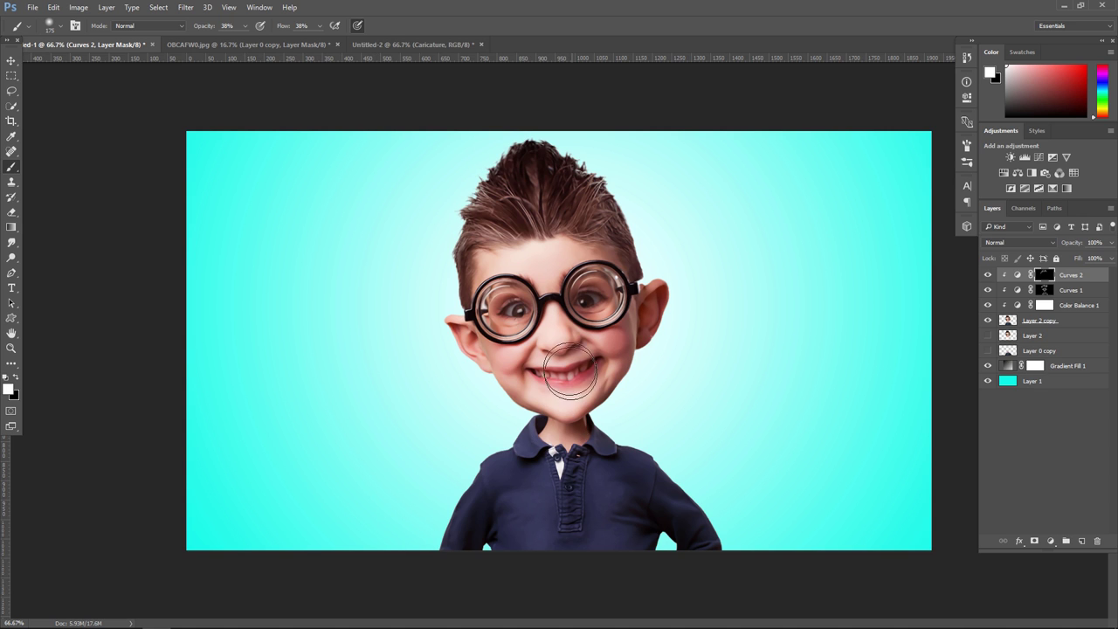
pyautogui.press('[')
pyautogui.moveTo(533, 262); pyautogui.dragTo(546, 260)
pyautogui.press('[')
pyautogui.press('[')
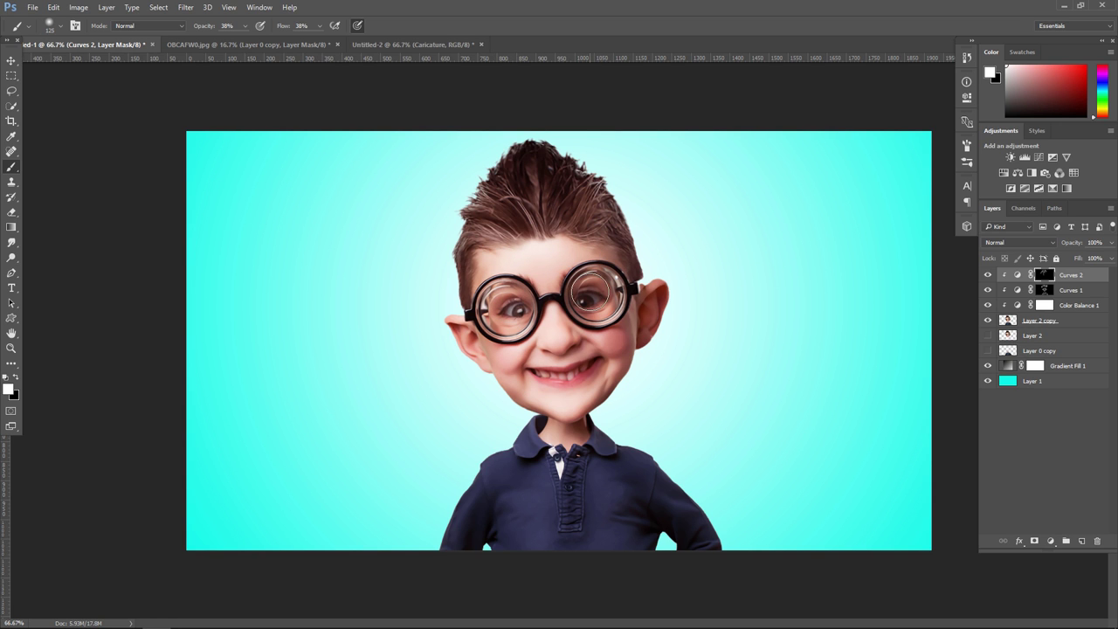
pyautogui.press(']')
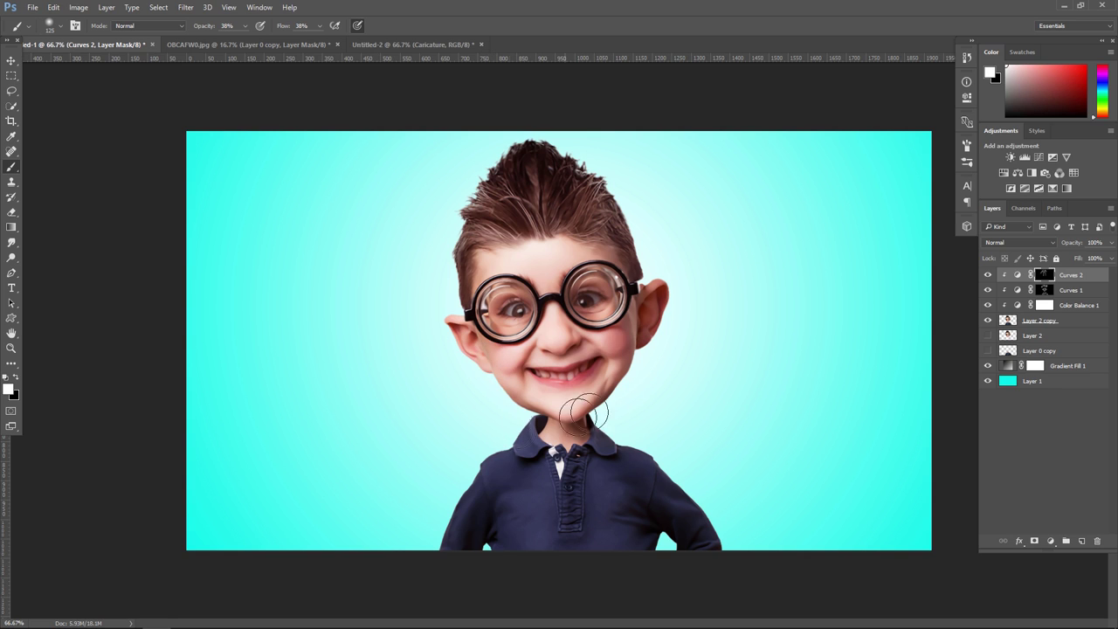
pyautogui.moveTo(612, 349); pyautogui.dragTo(624, 398)
pyautogui.press('[')
pyautogui.press('[')
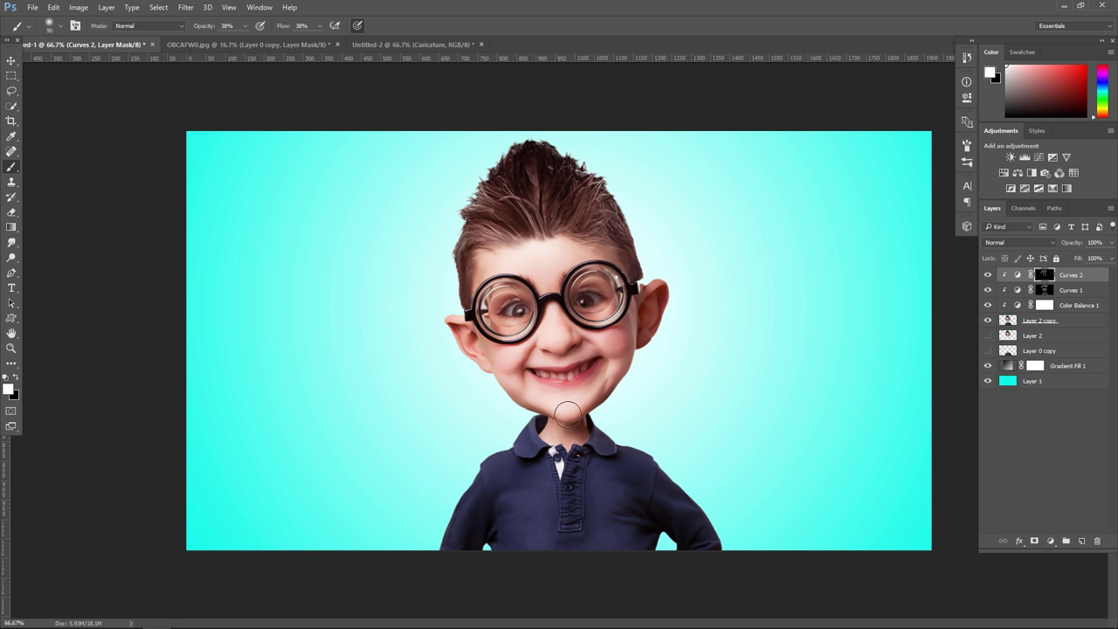
pyautogui.press('[')
pyautogui.press('[')
pyautogui.press('[')
pyautogui.press('[')
pyautogui.press('[')
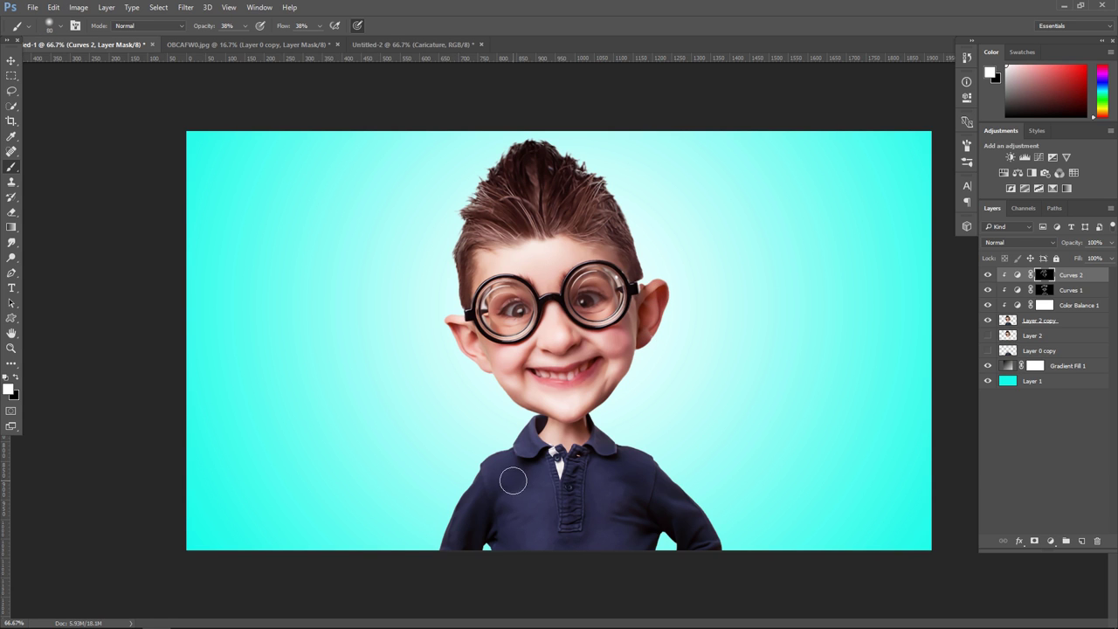
# Brighten the left side of the shirt with a 90-pixel brush on the mask
pyautogui.press(']')
pyautogui.press(']')
pyautogui.press(']')
pyautogui.moveTo(512, 462); pyautogui.dragTo(602, 559)
pyautogui.press(']')
pyautogui.press(']')
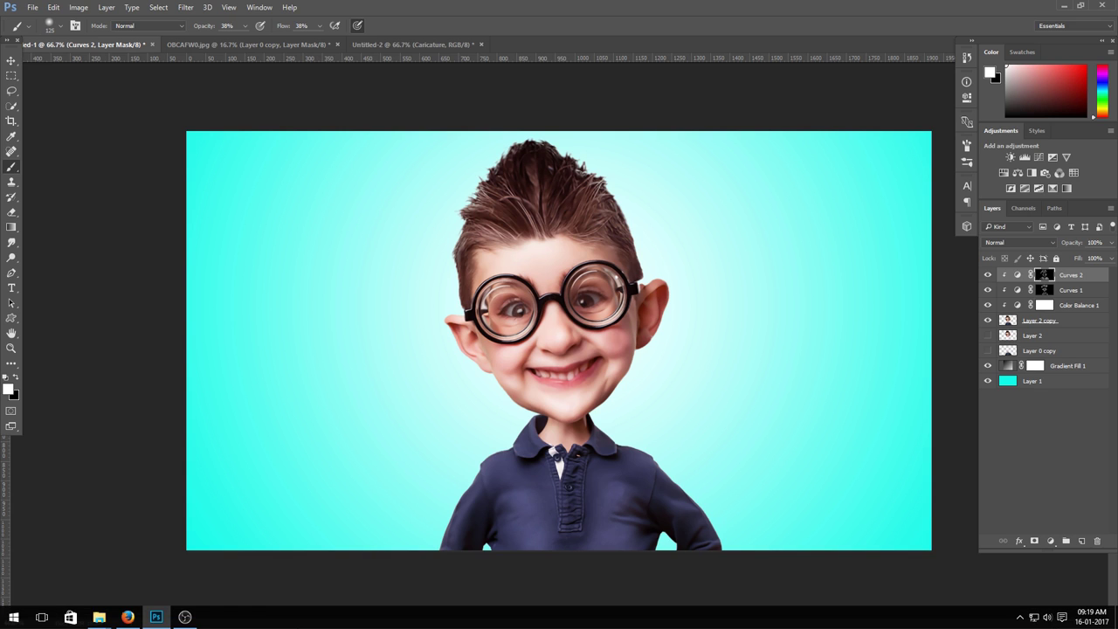
# Lower both Curves 1 and Curves 2 to about 80% opacity after comparing each
pyautogui.click(988, 274)
pyautogui.click(988, 274)
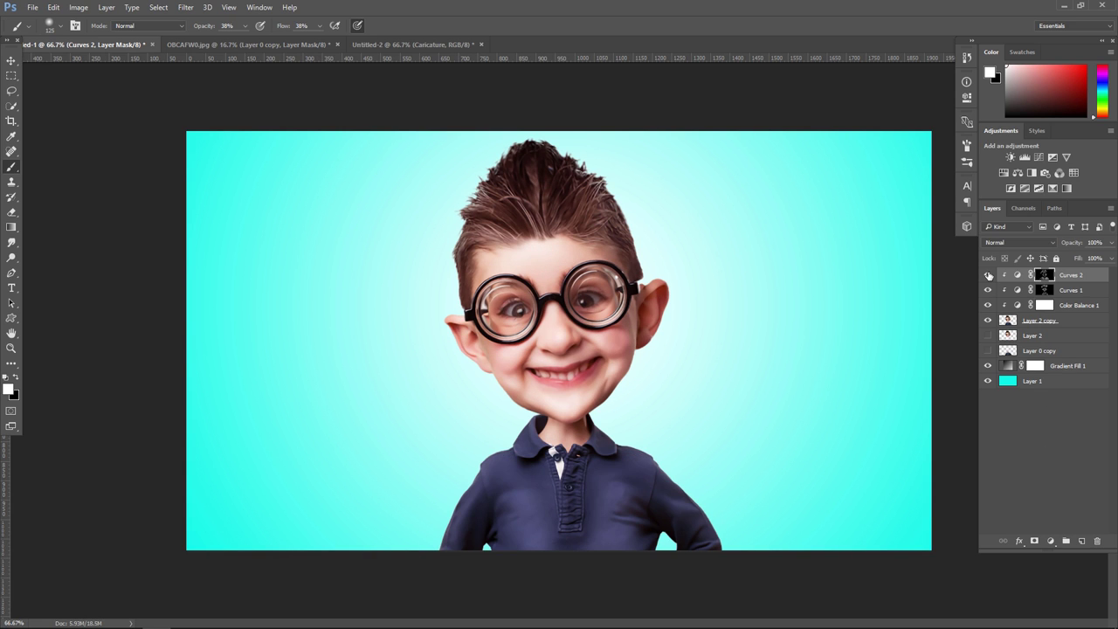
pyautogui.click(988, 290)
pyautogui.click(988, 290)
pyautogui.click(1092, 289)
pyautogui.moveTo(1113, 245); pyautogui.dragTo(1104, 258)
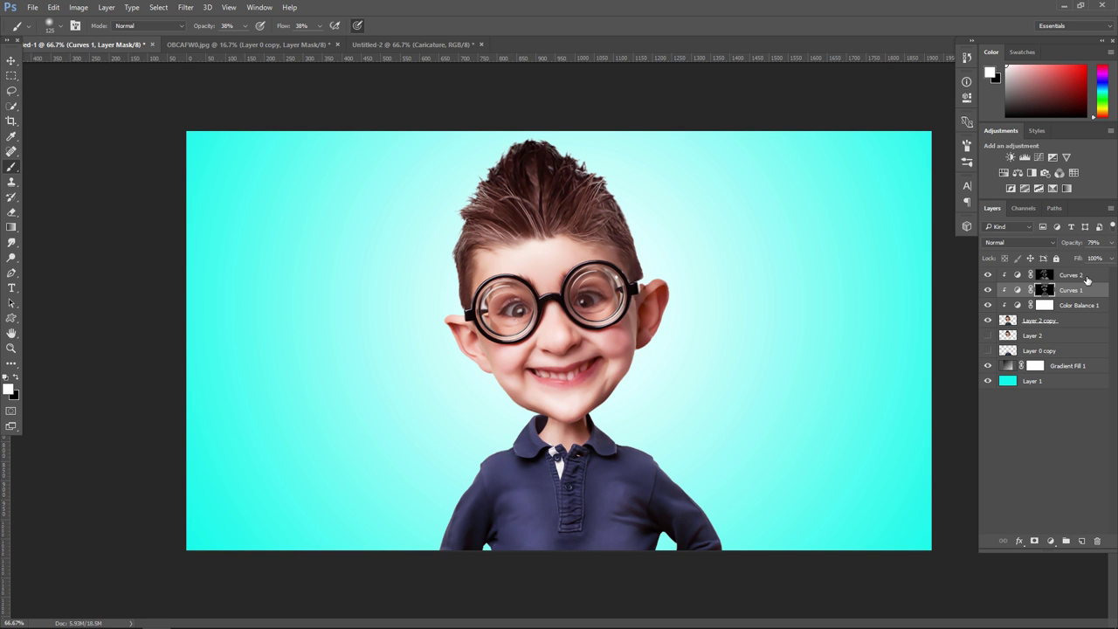
pyautogui.click(1099, 275)
pyautogui.moveTo(1113, 242); pyautogui.dragTo(1103, 258)
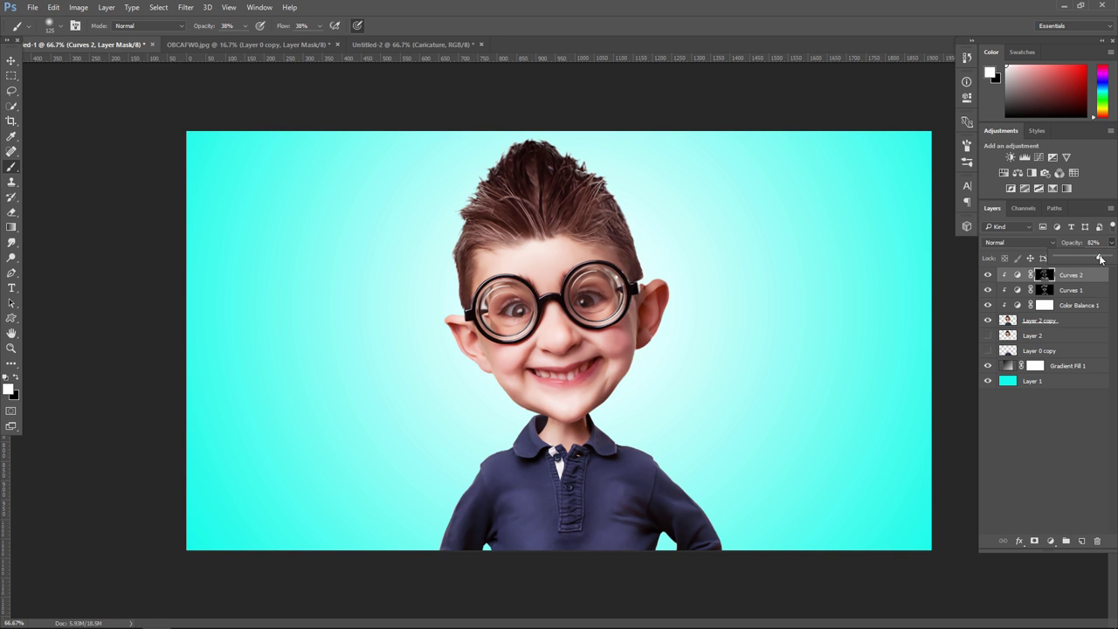
# Recheck both Curves layers, then stamp all visible layers onto a new Layer 3
pyautogui.click(988, 275)
pyautogui.click(987, 276)
pyautogui.click(988, 289)
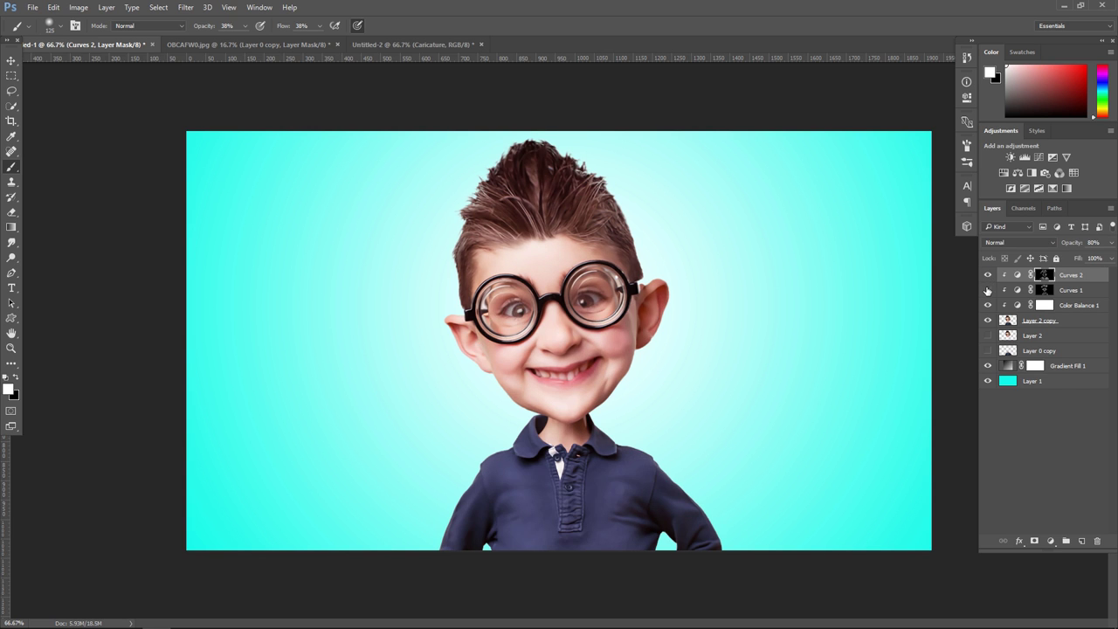
pyautogui.click(988, 289)
pyautogui.click(1083, 275)
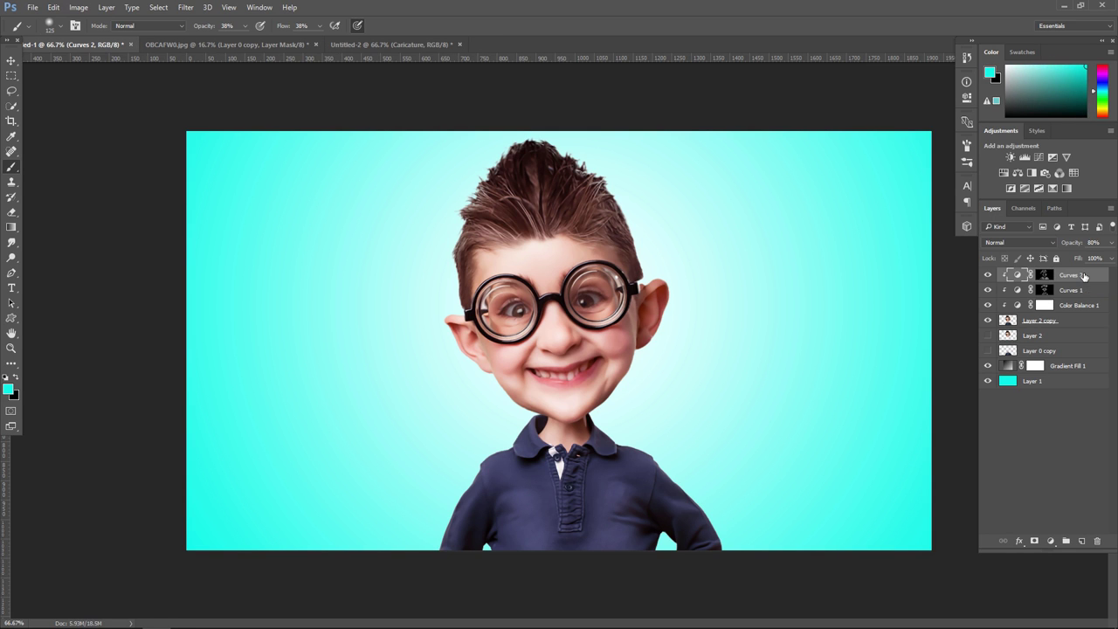
pyautogui.hotkey('ctrl', 'shift', 'alt', 'e')
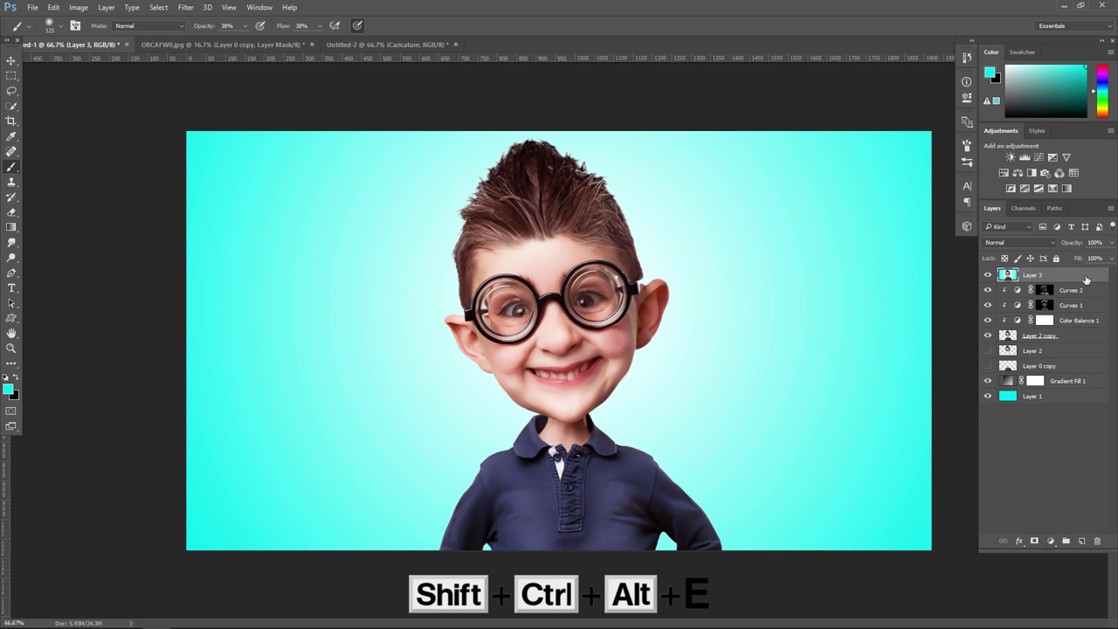
# Select the boy's skin tones with Color Range, sampling several points on the face
pyautogui.click(180, 8)
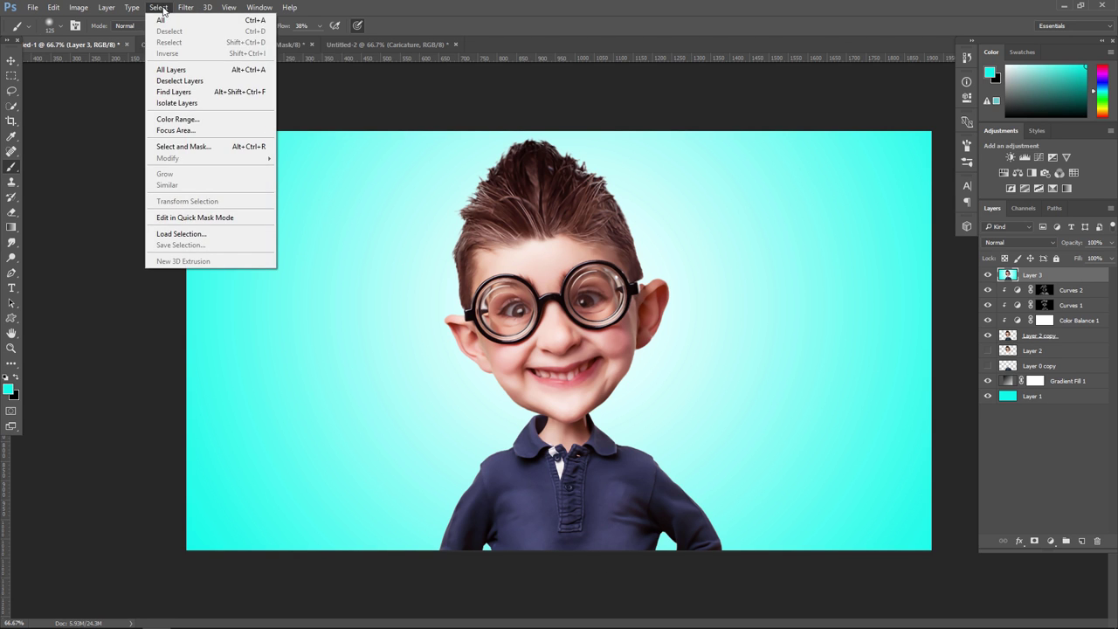
pyautogui.click(203, 124)
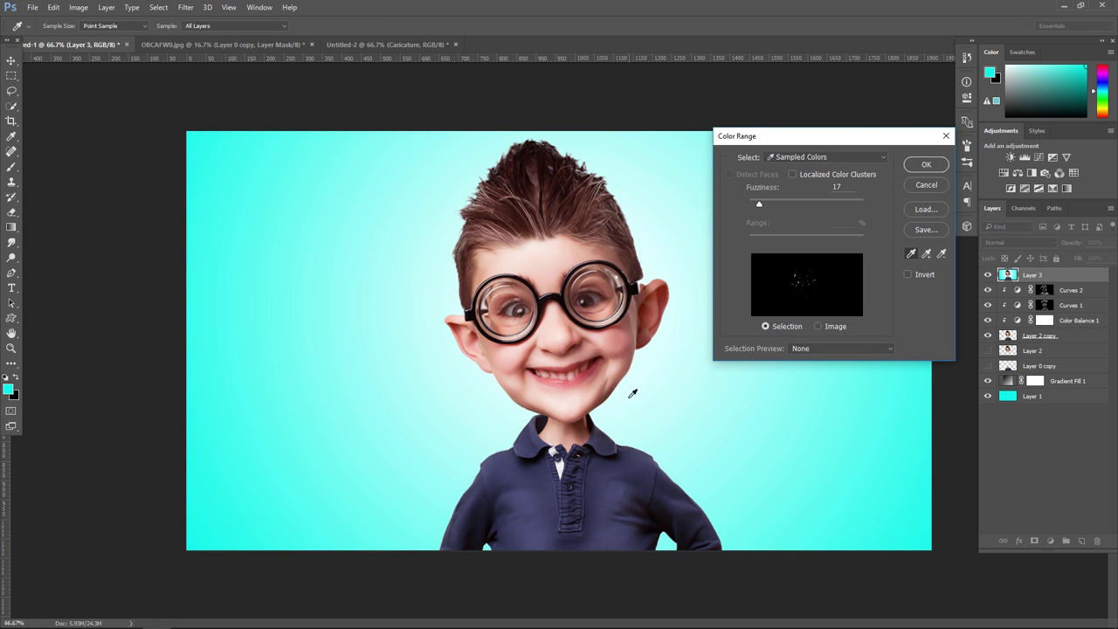
pyautogui.click(563, 333)
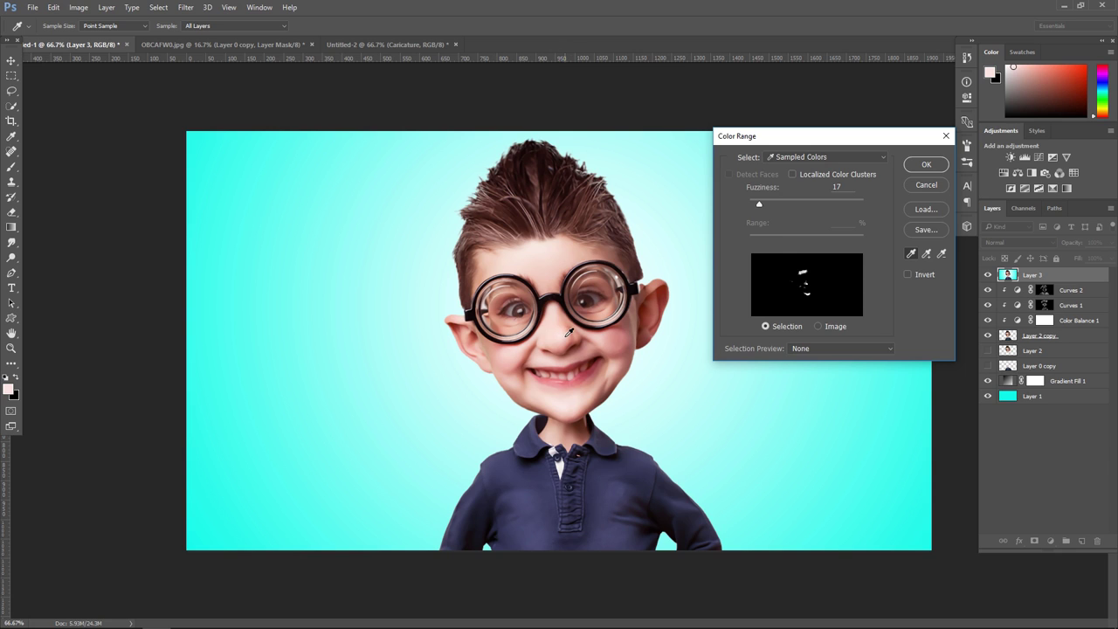
pyautogui.click(566, 332)
pyautogui.click(579, 332)
pyautogui.click(579, 329)
pyautogui.click(926, 165)
# Add an empty Layer 4 and bring up the foreground colour chooser
pyautogui.press('b')
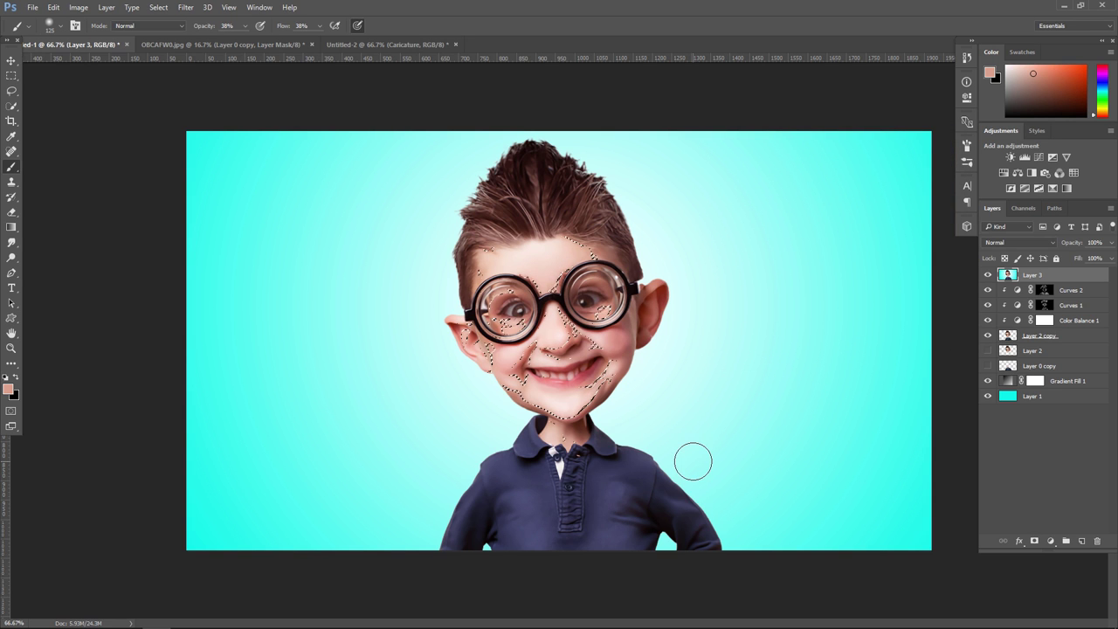
pyautogui.click(1081, 542)
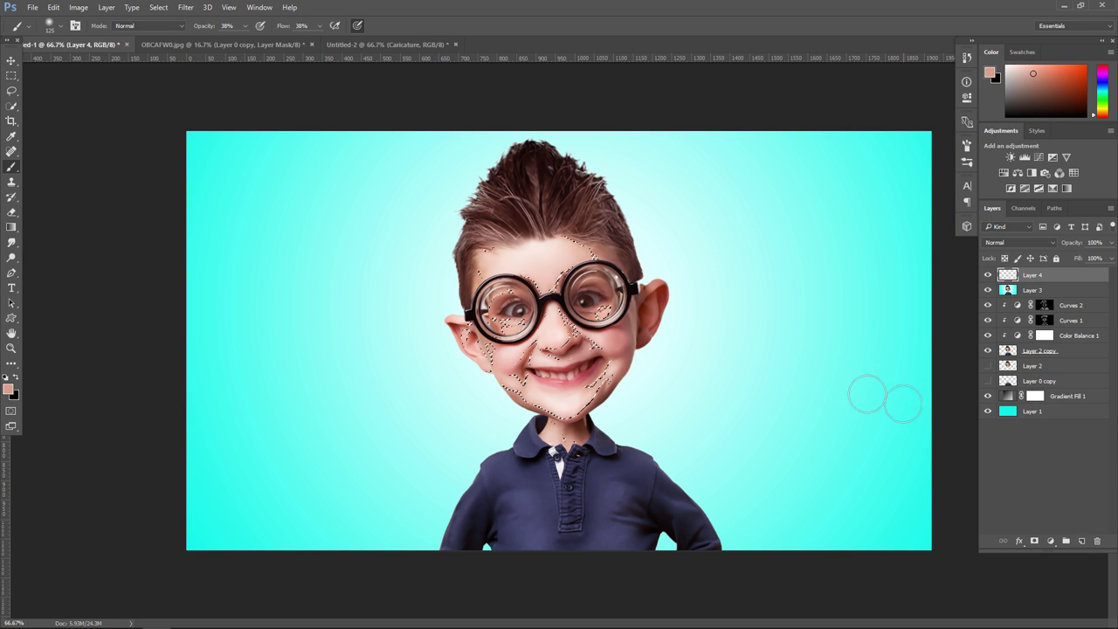
pyautogui.click(8, 388)
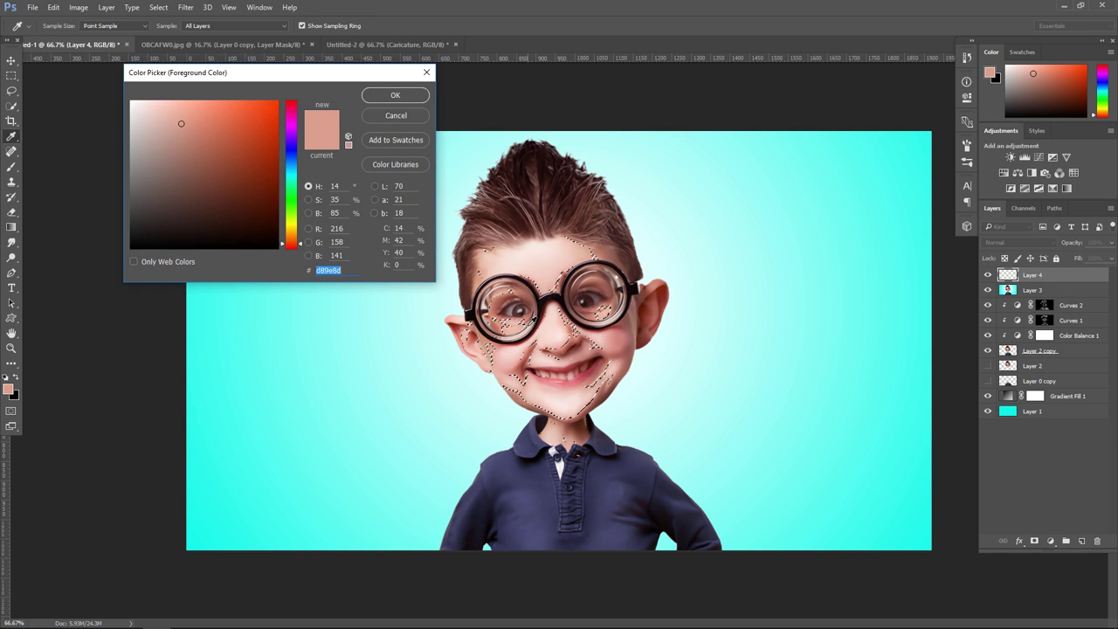
# Set foreground to light skin tone f7ddd9, clear the selection, and compare Layer 4's lightening
pyautogui.click(564, 333)
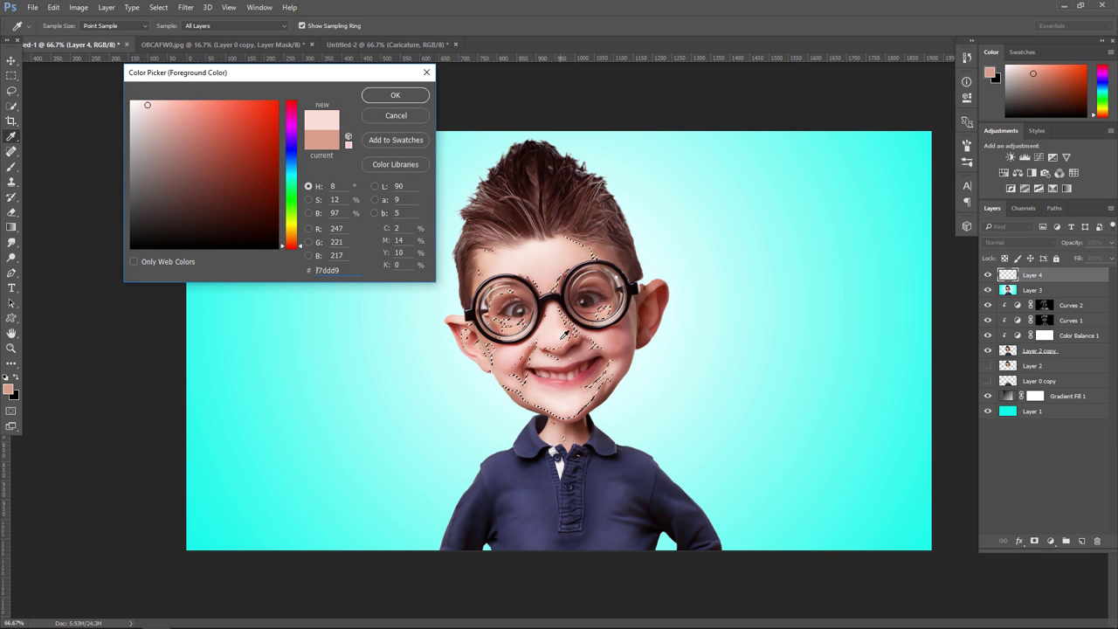
pyautogui.click(395, 95)
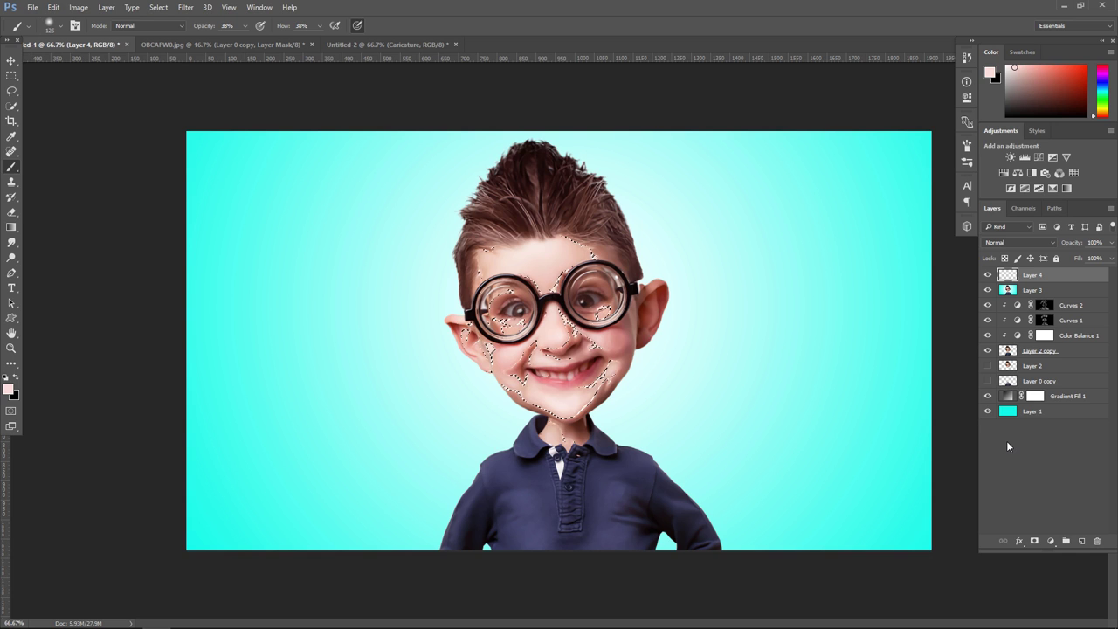
pyautogui.hotkey('ctrl', 'd')
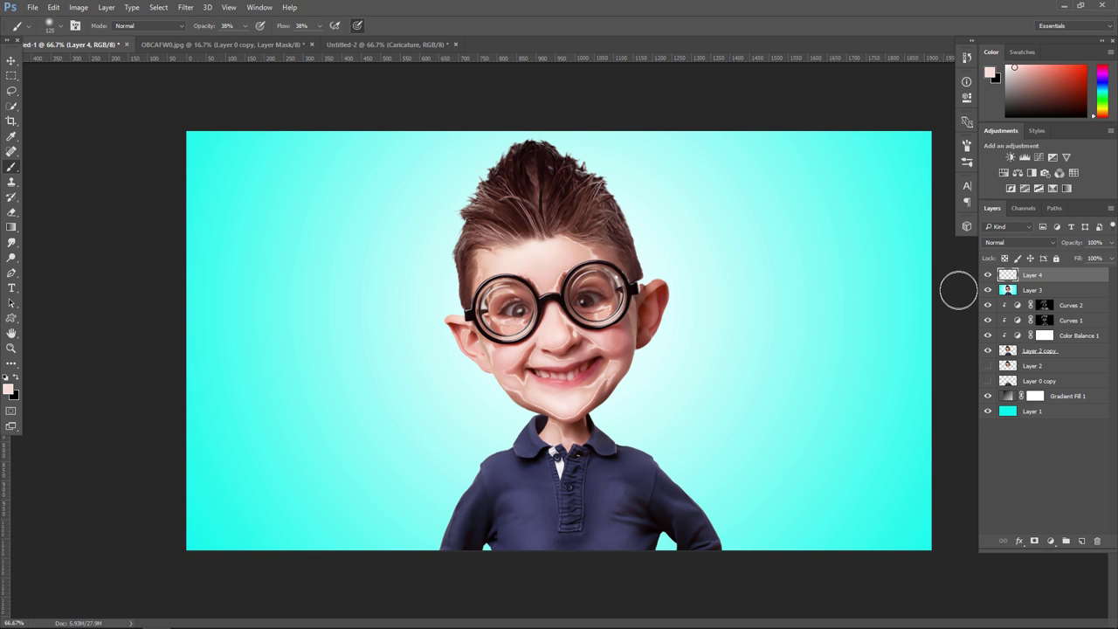
pyautogui.click(988, 275)
pyautogui.click(988, 275)
pyautogui.click(988, 275)
pyautogui.click(988, 275)
pyautogui.click(185, 8)
pyautogui.moveTo(191, 136)
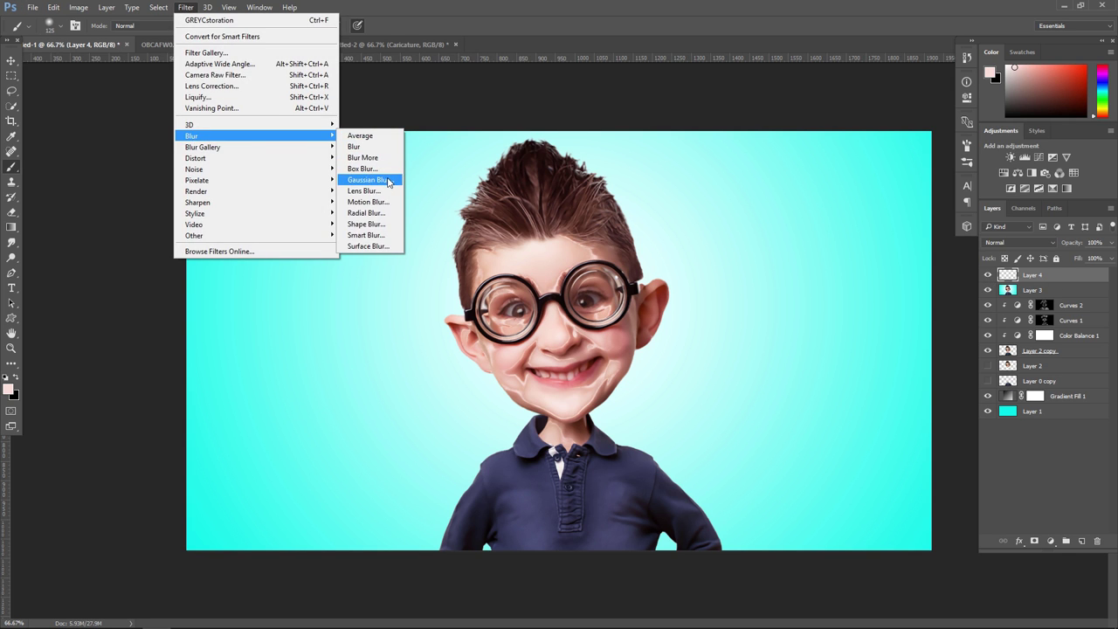
# Soften Layer 4's skin highlights with a 4.3-pixel Gaussian Blur
pyautogui.click(388, 181)
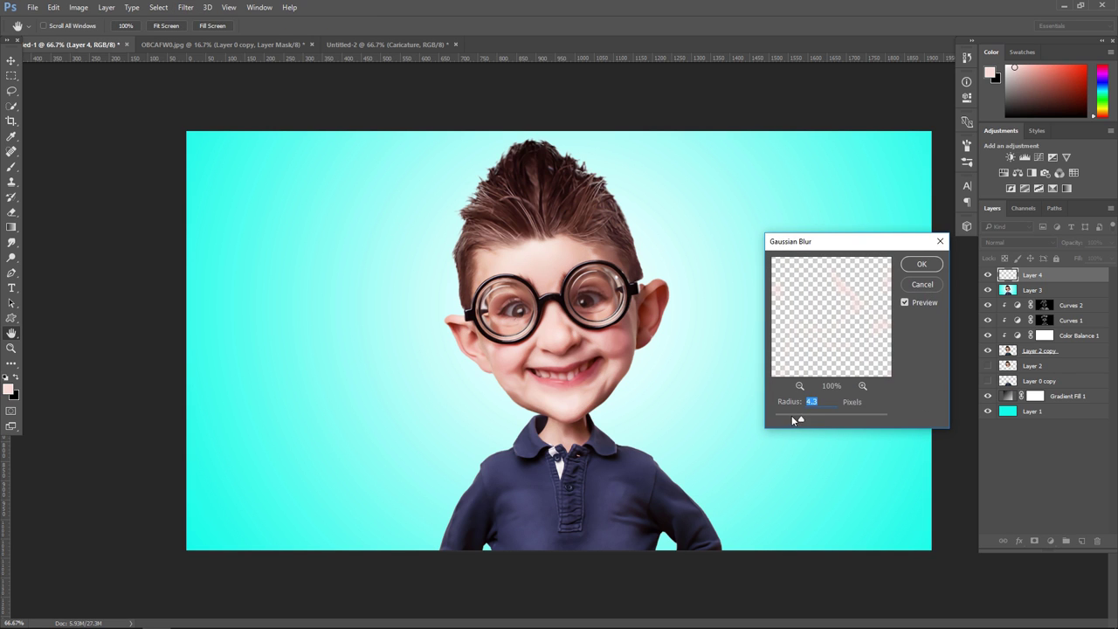
pyautogui.click(801, 421)
pyautogui.click(921, 264)
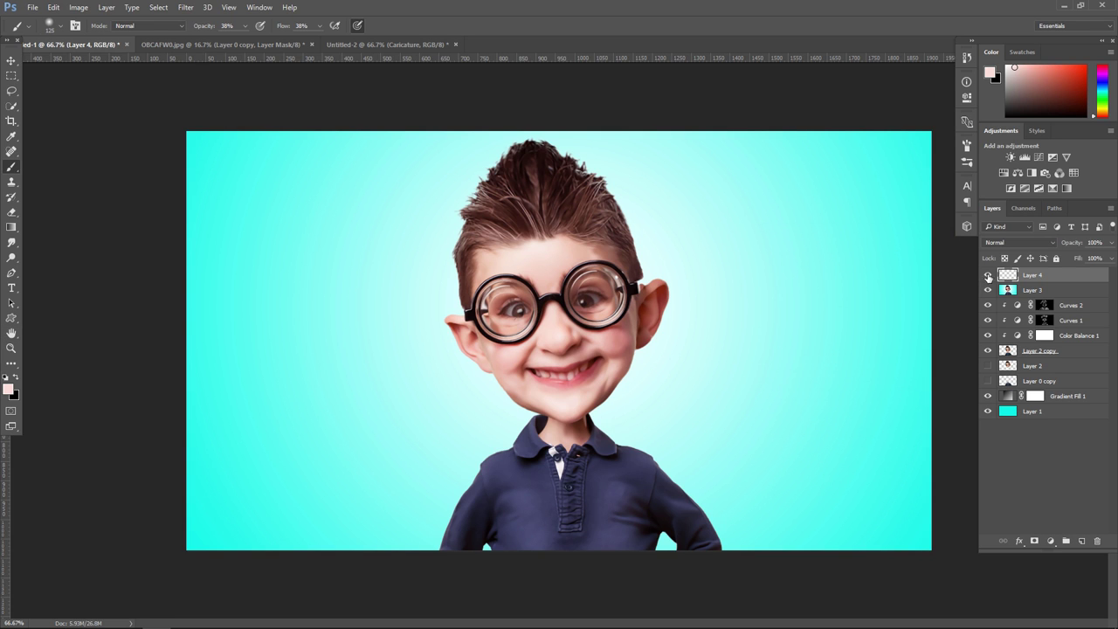
pyautogui.click(988, 276)
pyautogui.click(987, 277)
# Reduce Layer 4 to 60% opacity, comparing the result on and off
pyautogui.click(1111, 243)
pyautogui.moveTo(1108, 259); pyautogui.dragTo(1092, 259)
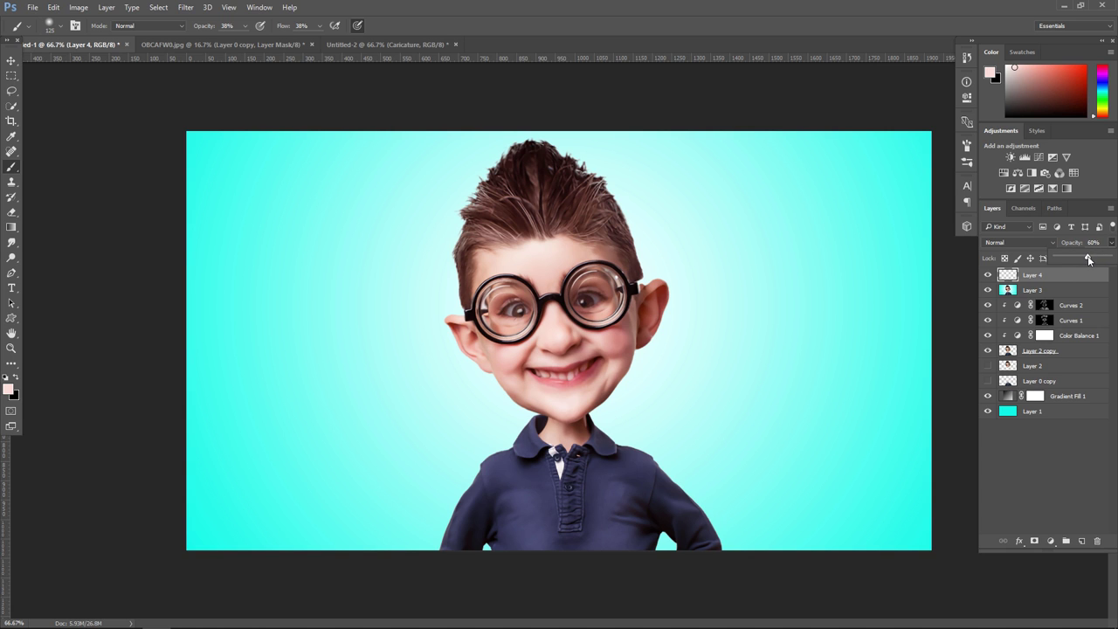
pyautogui.click(988, 276)
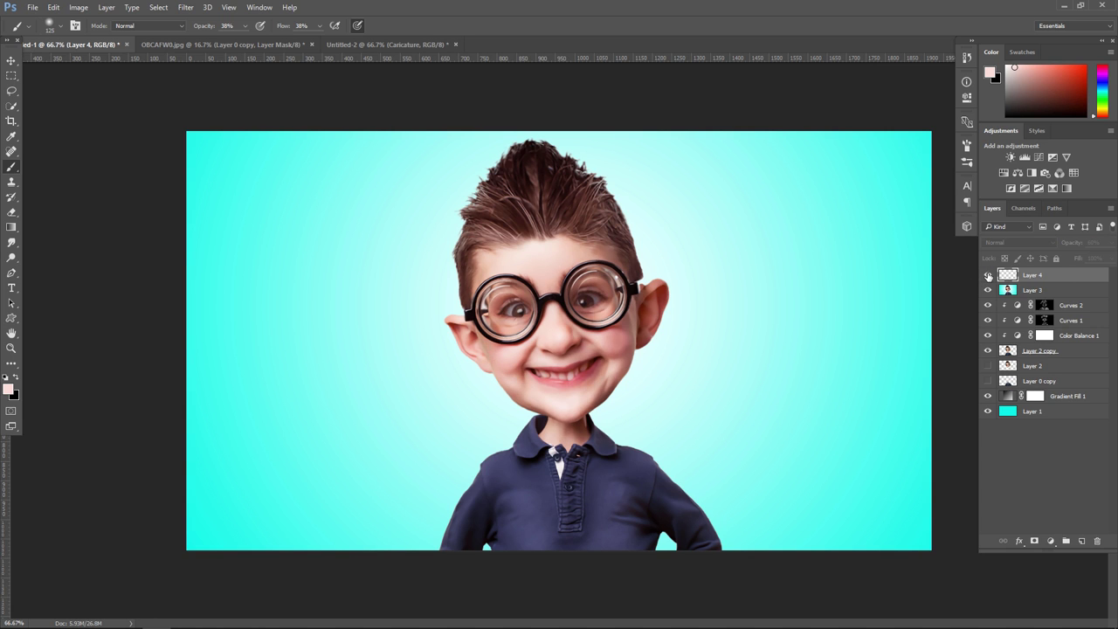
pyautogui.click(988, 276)
pyautogui.click(987, 276)
pyautogui.click(988, 276)
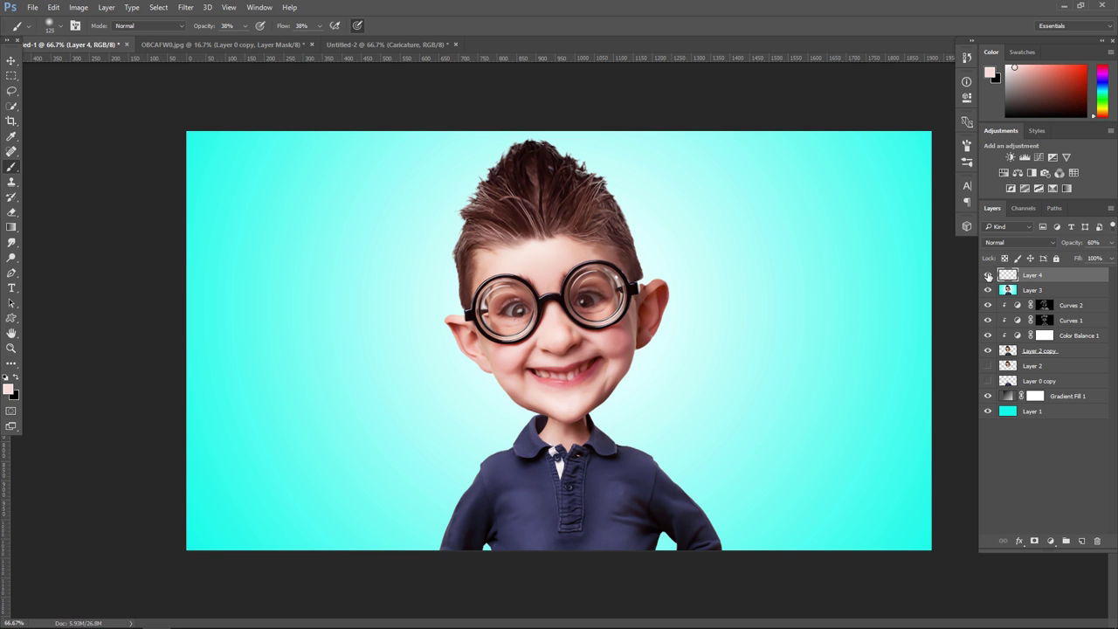
pyautogui.click(988, 276)
pyautogui.click(988, 276)
pyautogui.click(1059, 297)
pyautogui.click(1060, 276)
# Stamp the image into Layer 5 and apply Camera Raw: Temperature -5, Contrast +9, Whites +4, Blacks -9, Clarity +5
pyautogui.click(1082, 541)
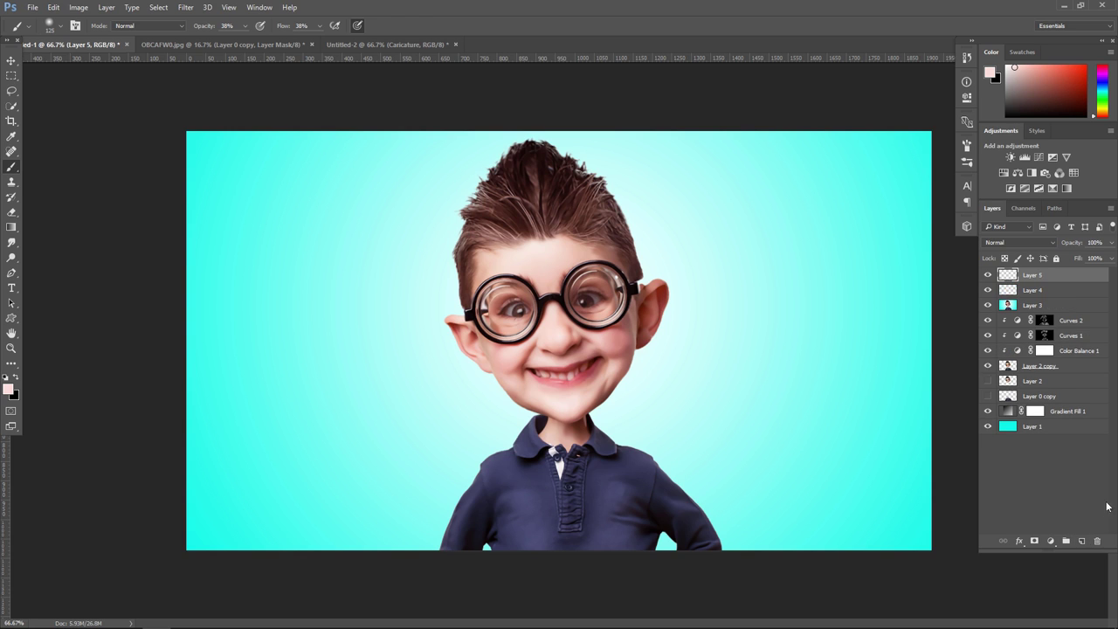
pyautogui.hotkey('ctrl', 'shift', 'alt', 'e')
pyautogui.click(186, 10)
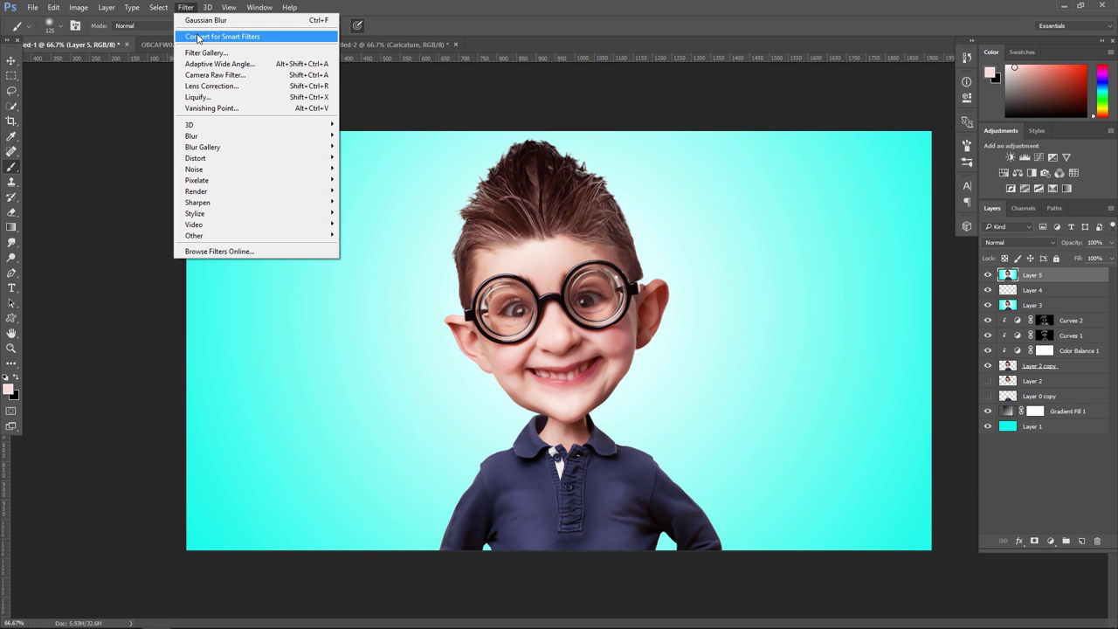
pyautogui.click(215, 77)
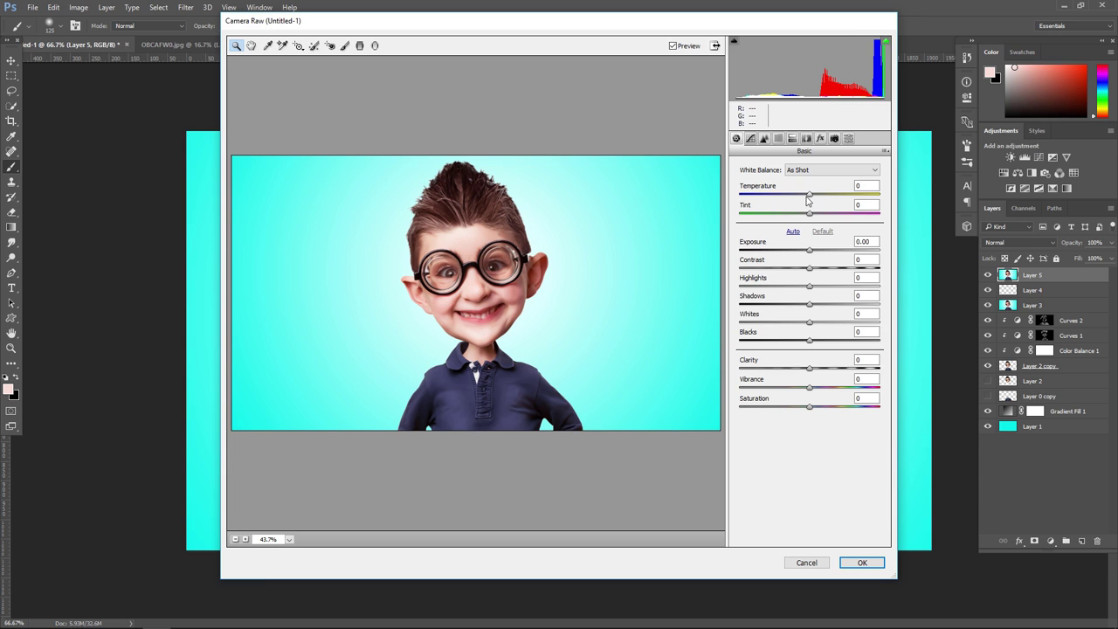
pyautogui.moveTo(808, 200); pyautogui.dragTo(815, 309)
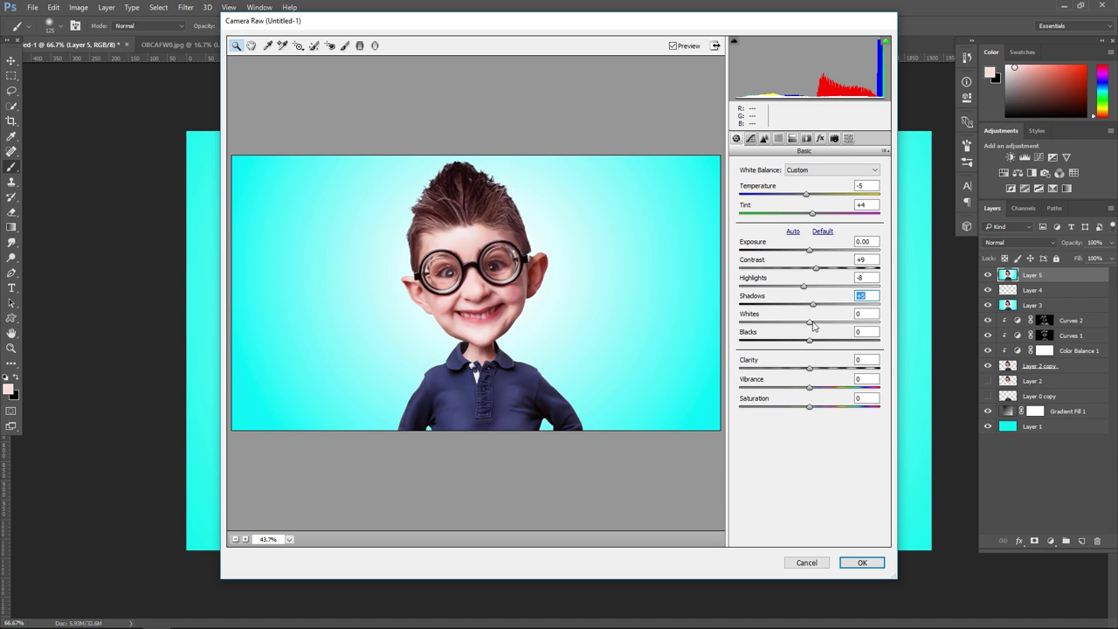
pyautogui.moveTo(810, 323); pyautogui.dragTo(815, 371)
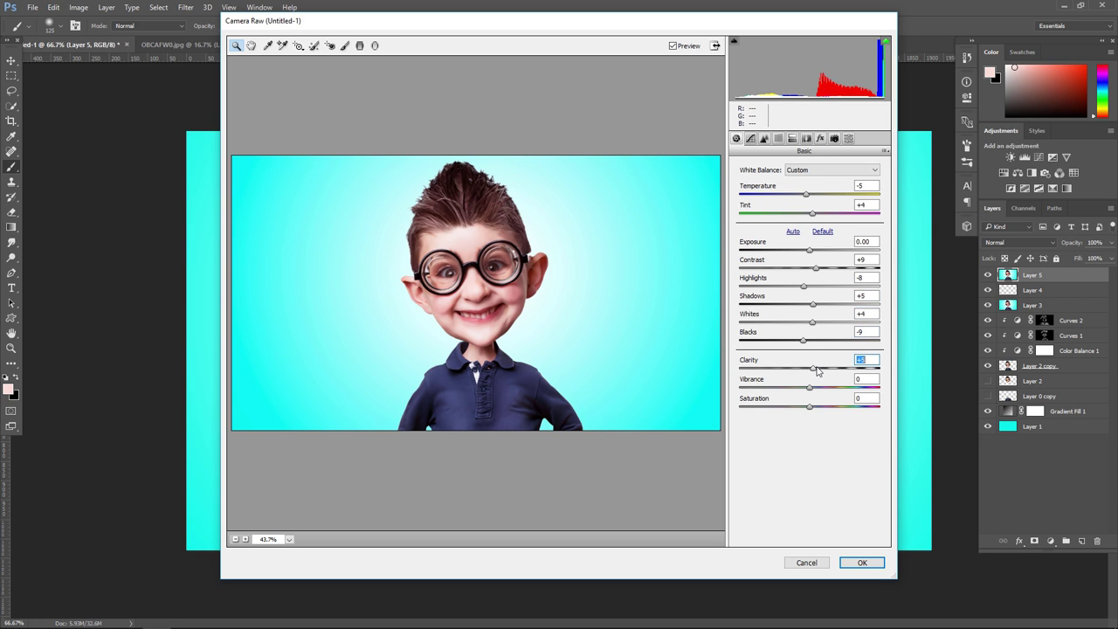
pyautogui.click(877, 565)
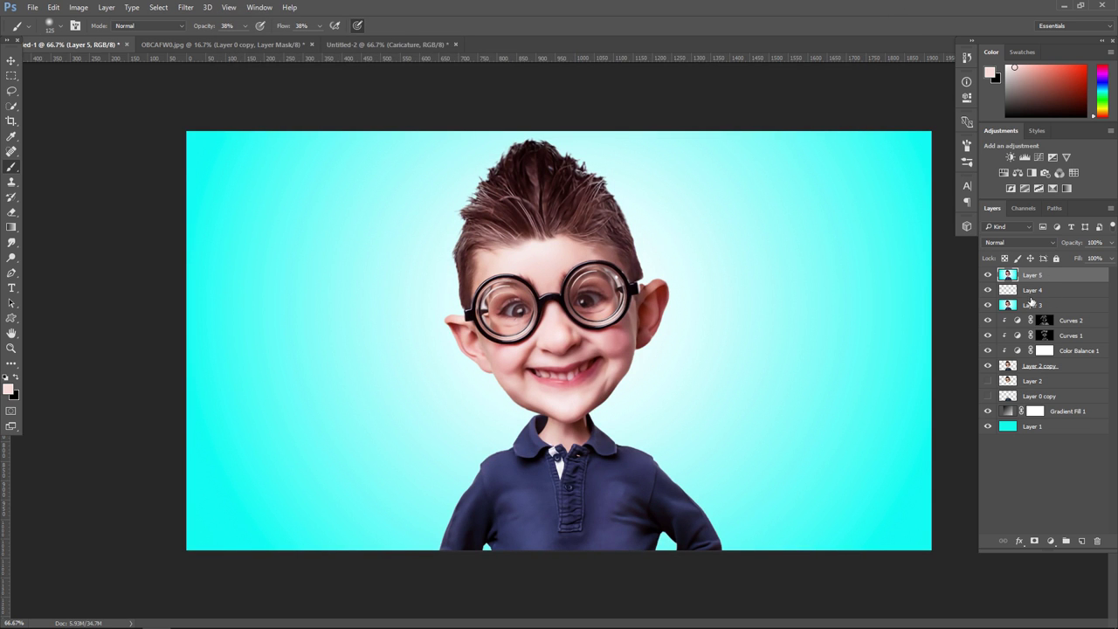
# Hide the lower layers and nudge the boy on Layer 5 six steps to the left
pyautogui.moveTo(987, 295); pyautogui.dragTo(990, 375)
pyautogui.click(11, 61)
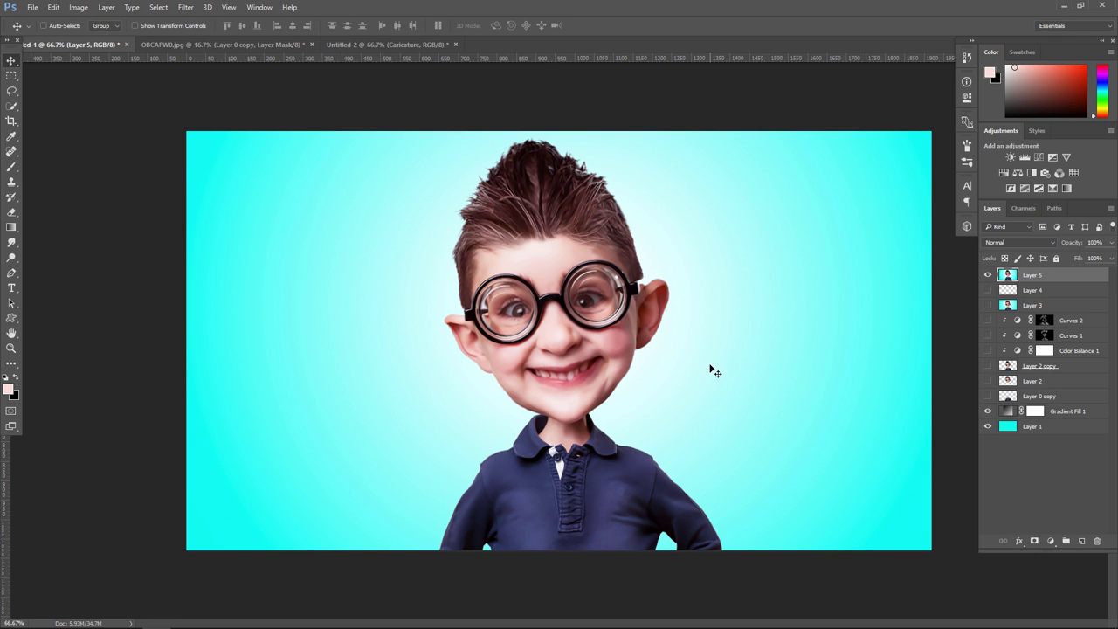
pyautogui.press('Left')
pyautogui.press('Left')
pyautogui.press('Left')
pyautogui.press('Left')
pyautogui.press('Left')
pyautogui.press('Left')
pyautogui.press('Left')
pyautogui.press('Left')
pyautogui.press('Left')
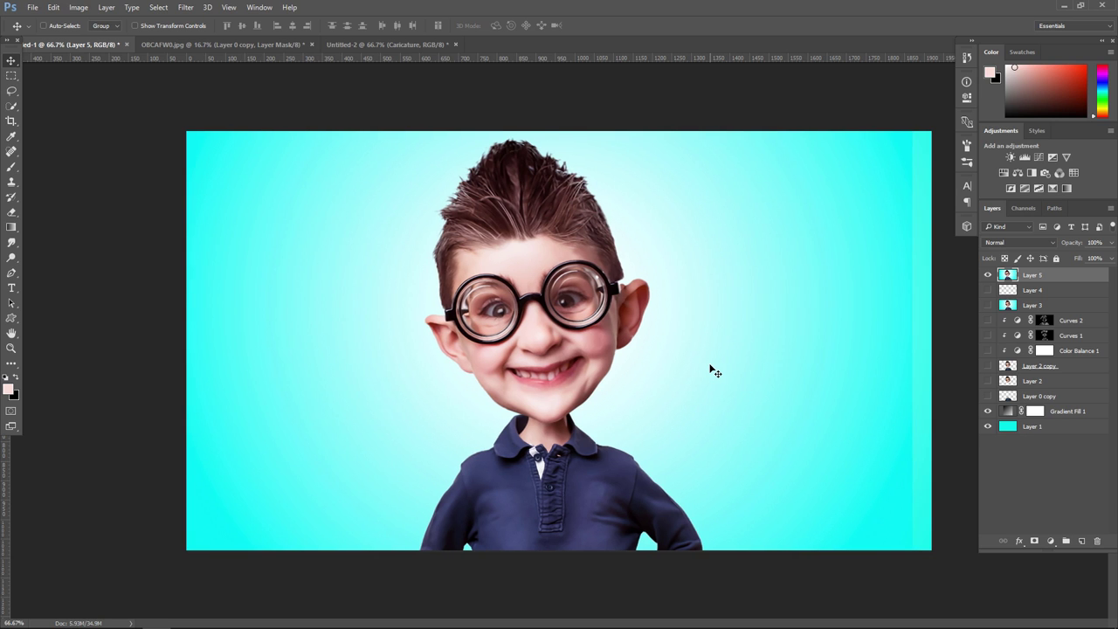
pyautogui.press('Left')
pyautogui.press('Left')
pyautogui.press('Left')
pyautogui.press('Left')
pyautogui.press('Left')
pyautogui.press('Left')
pyautogui.press('Left')
pyautogui.press('Left')
pyautogui.press('Left')
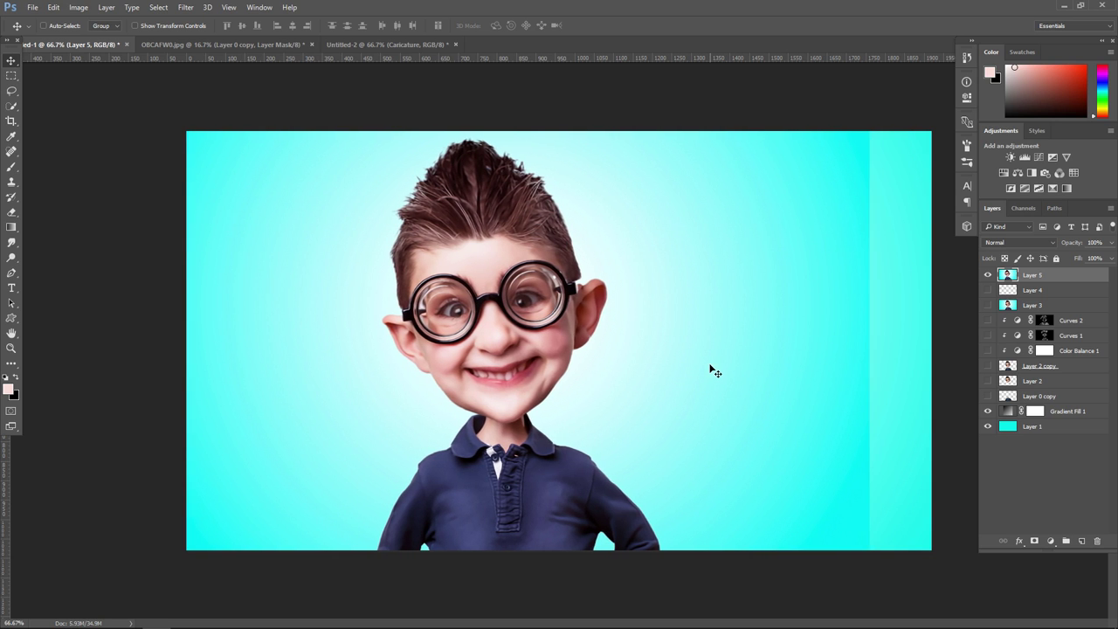
pyautogui.press('Left')
pyautogui.press('Left')
pyautogui.press('Left')
pyautogui.press('Left')
pyautogui.press('Left')
pyautogui.press('Left')
pyautogui.press('Left')
pyautogui.press('Left')
pyautogui.press('Left')
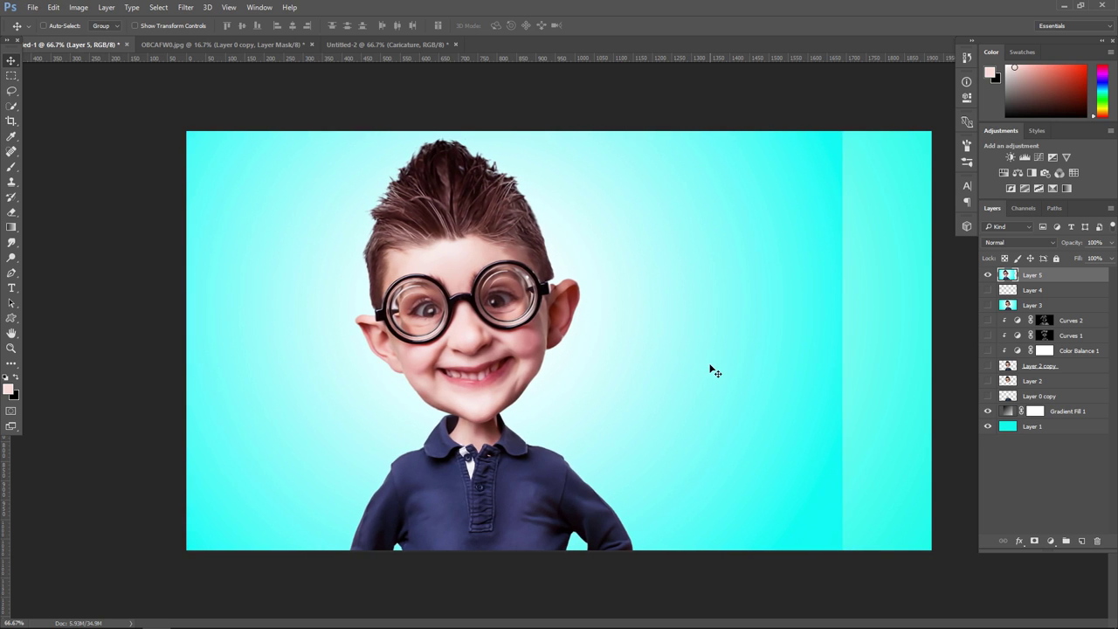
pyautogui.press('Left')
pyautogui.press('Left')
pyautogui.press('Left')
pyautogui.press('Left')
pyautogui.press('Left')
pyautogui.press('Left')
pyautogui.press('Left')
pyautogui.press('Left')
pyautogui.press('Left')
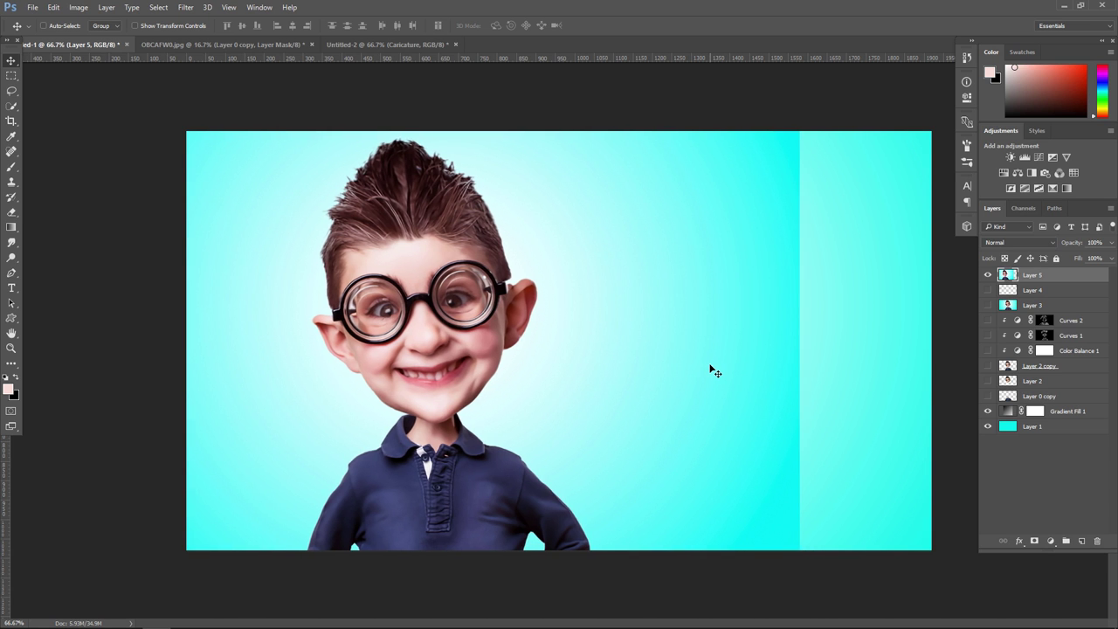
pyautogui.press('Left')
pyautogui.press('Left')
pyautogui.press('Left')
pyautogui.press('Left')
pyautogui.press('Left')
pyautogui.press('Left')
pyautogui.press('Left')
pyautogui.press('Left')
pyautogui.press('Left')
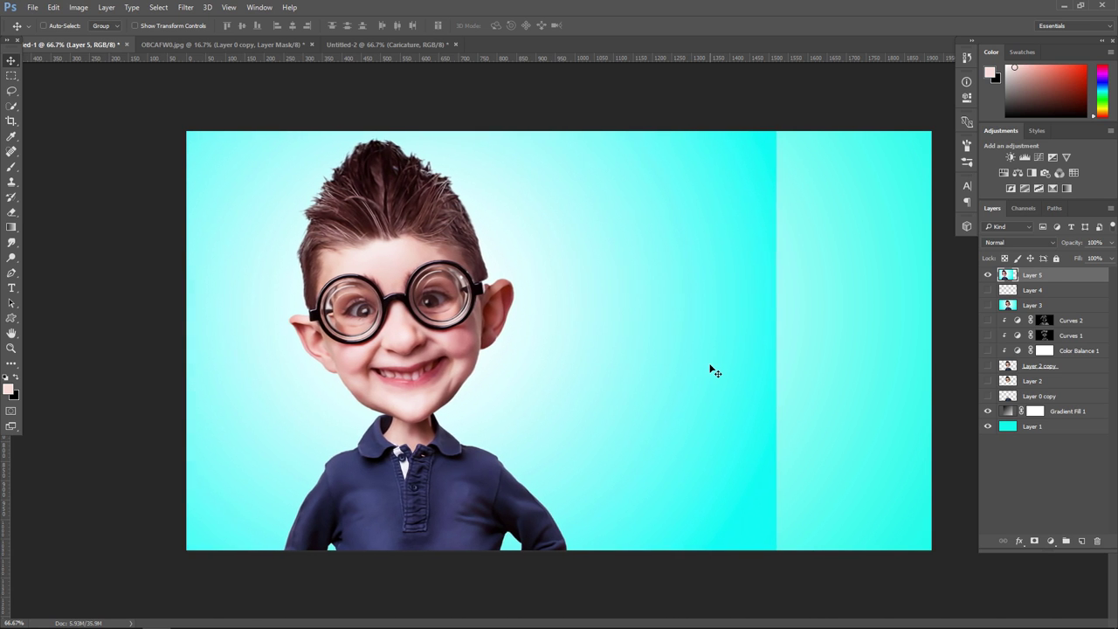
pyautogui.press('Left')
pyautogui.press('Left')
pyautogui.press('Left')
# Stretch a thin full-height background slice to the right edge to hide the seam
pyautogui.press('m')
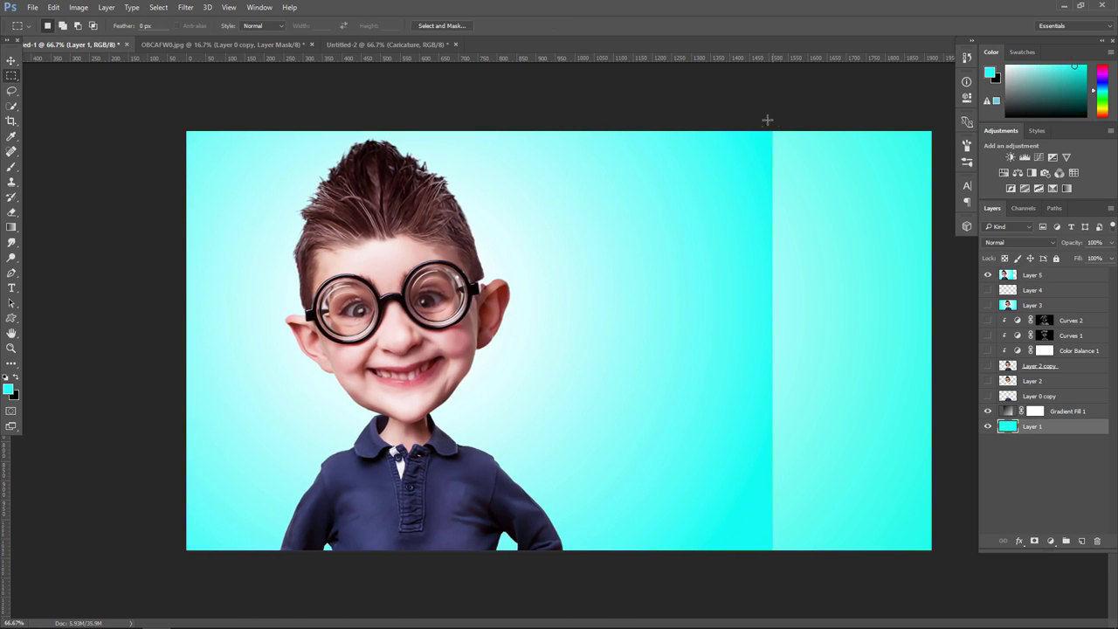
pyautogui.moveTo(760, 131)
pyautogui.mouseDown()
pyautogui.moveTo(795, 508)
pyautogui.moveTo(772, 620)
pyautogui.mouseUp()
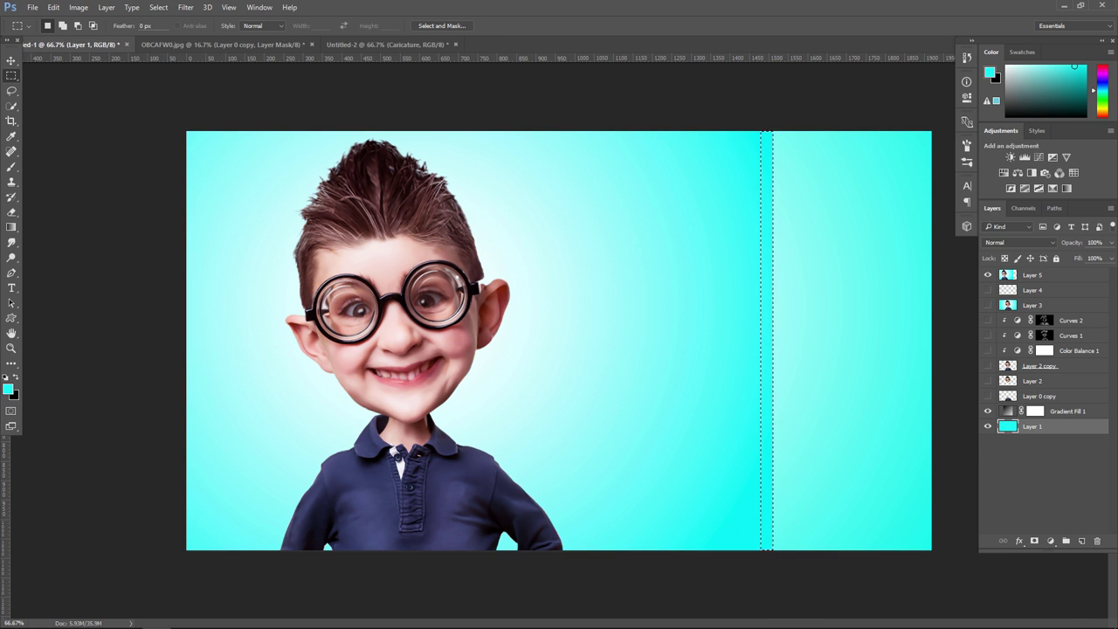
pyautogui.hotkey('alt', '.')
pyautogui.moveTo(766, 131); pyautogui.dragTo(773, 589)
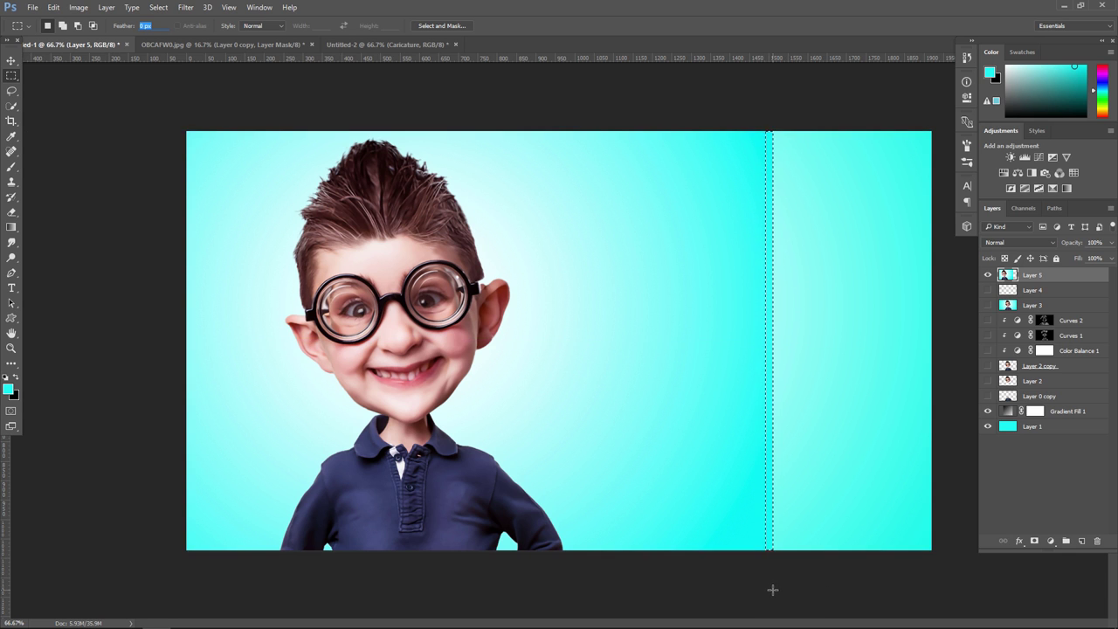
pyautogui.hotkey('ctrl', 't')
pyautogui.moveTo(769, 341); pyautogui.dragTo(1013, 341)
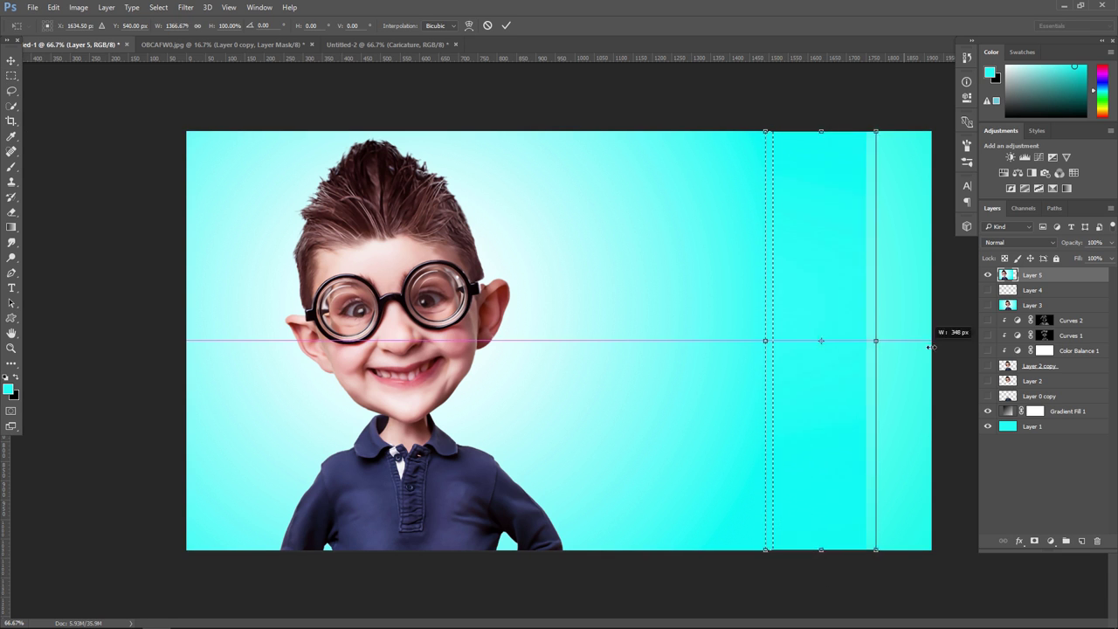
pyautogui.press('Return')
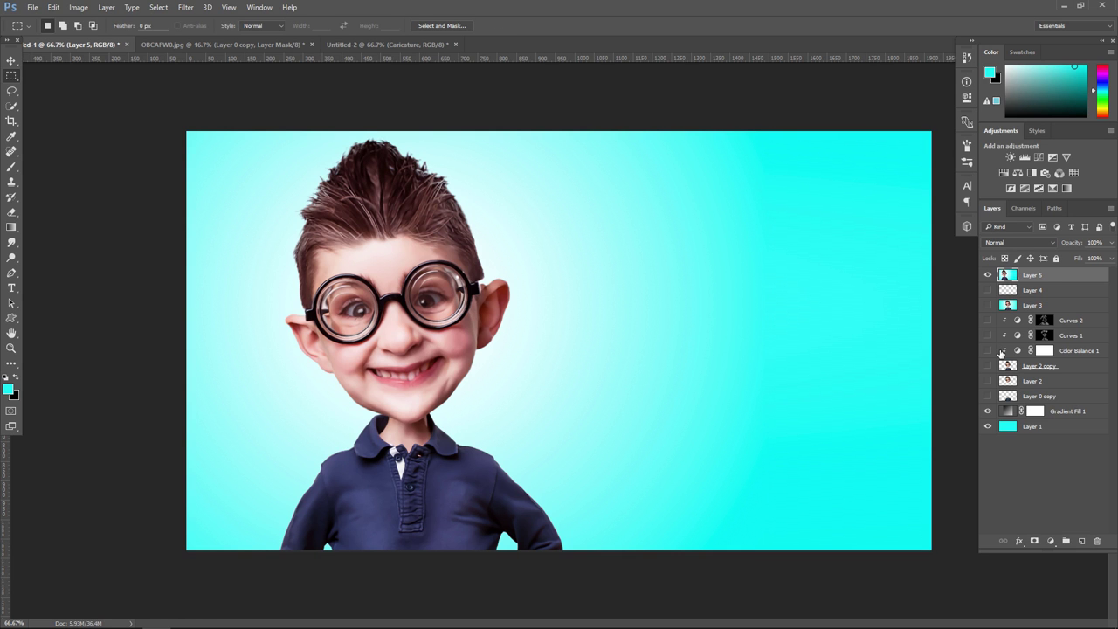
# In Untitled-2, inspect the starburst, PHOTO EFFECT text and the CARICATURE warp settings
pyautogui.click(404, 43)
pyautogui.click(11, 60)
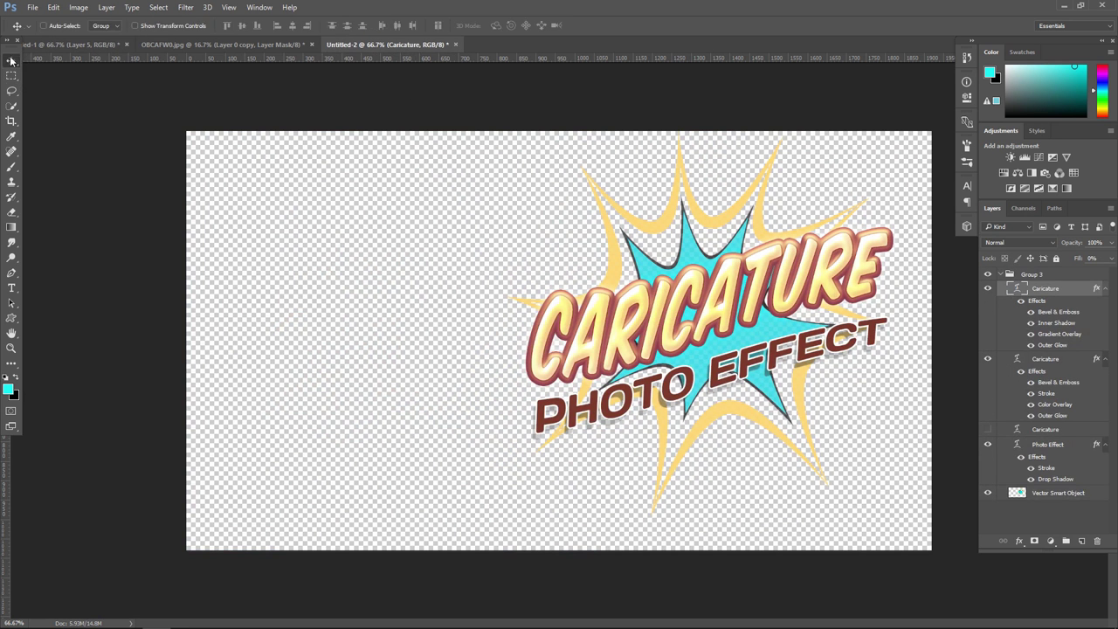
pyautogui.click(988, 494)
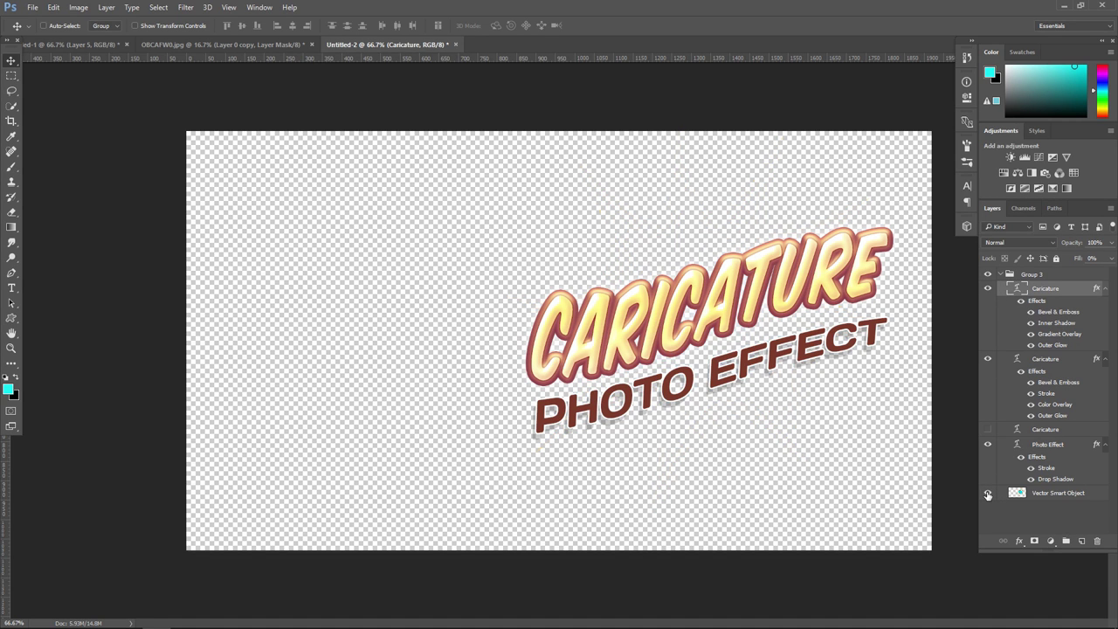
pyautogui.click(987, 494)
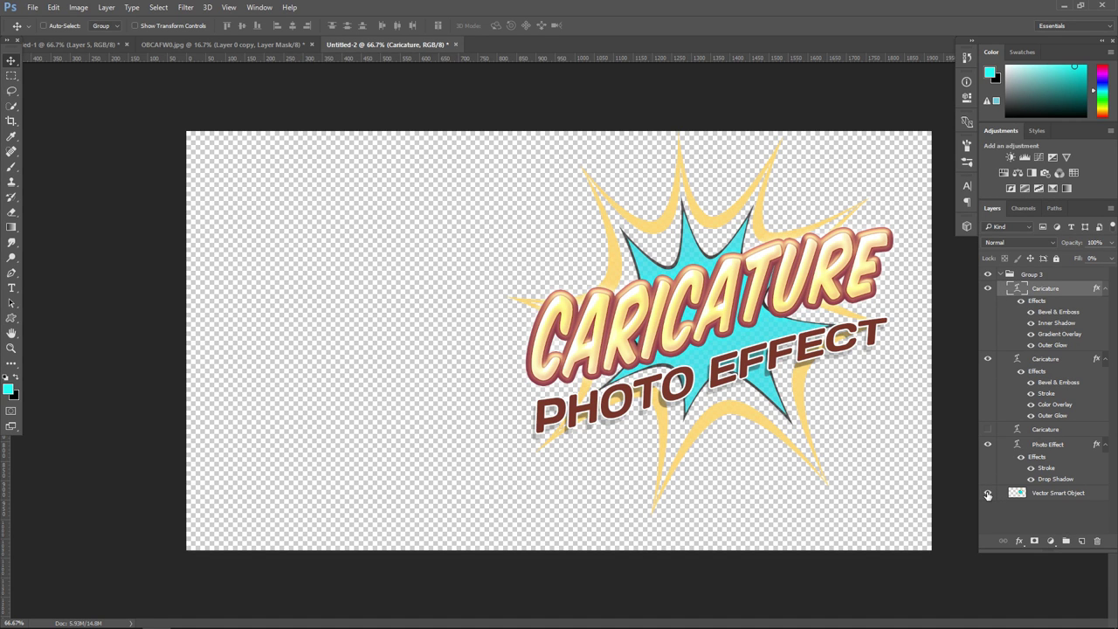
pyautogui.click(988, 445)
pyautogui.click(988, 446)
pyautogui.click(11, 288)
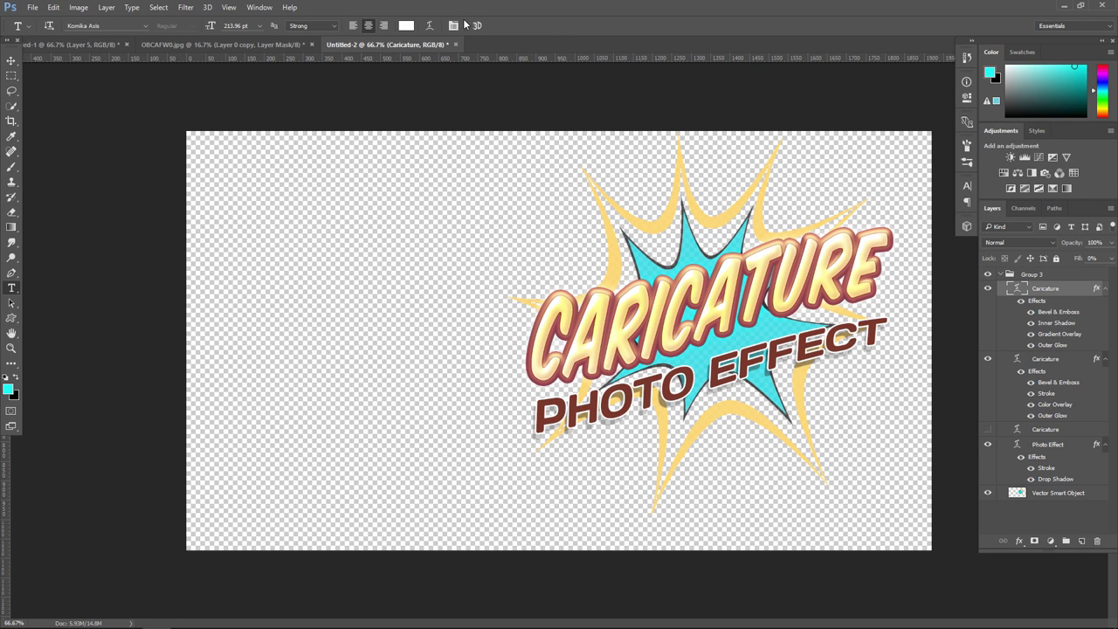
pyautogui.click(429, 25)
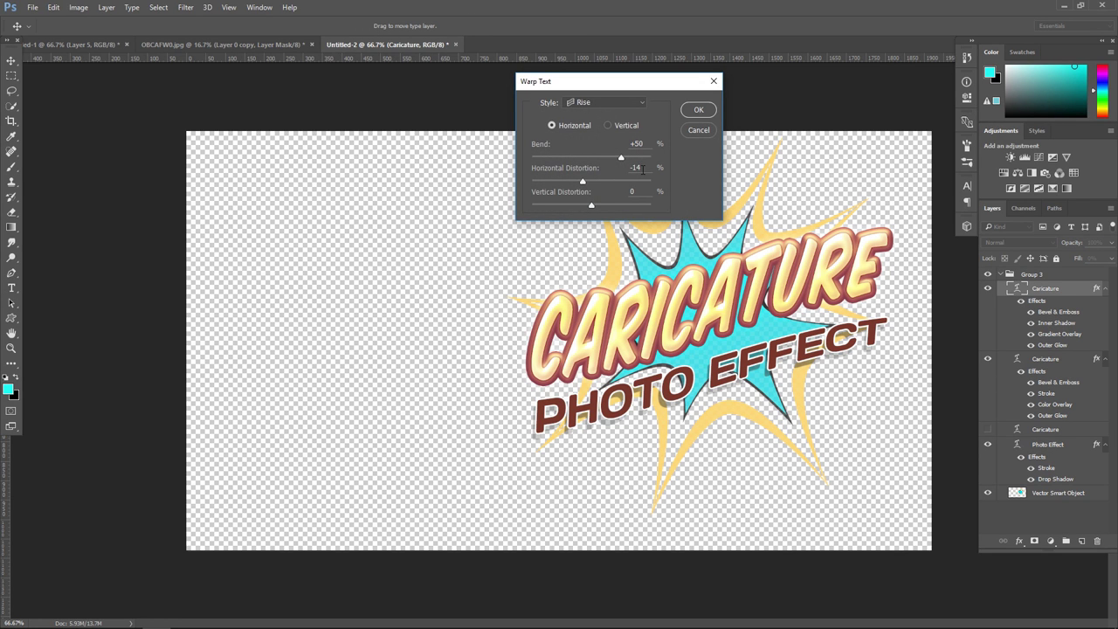
pyautogui.click(697, 111)
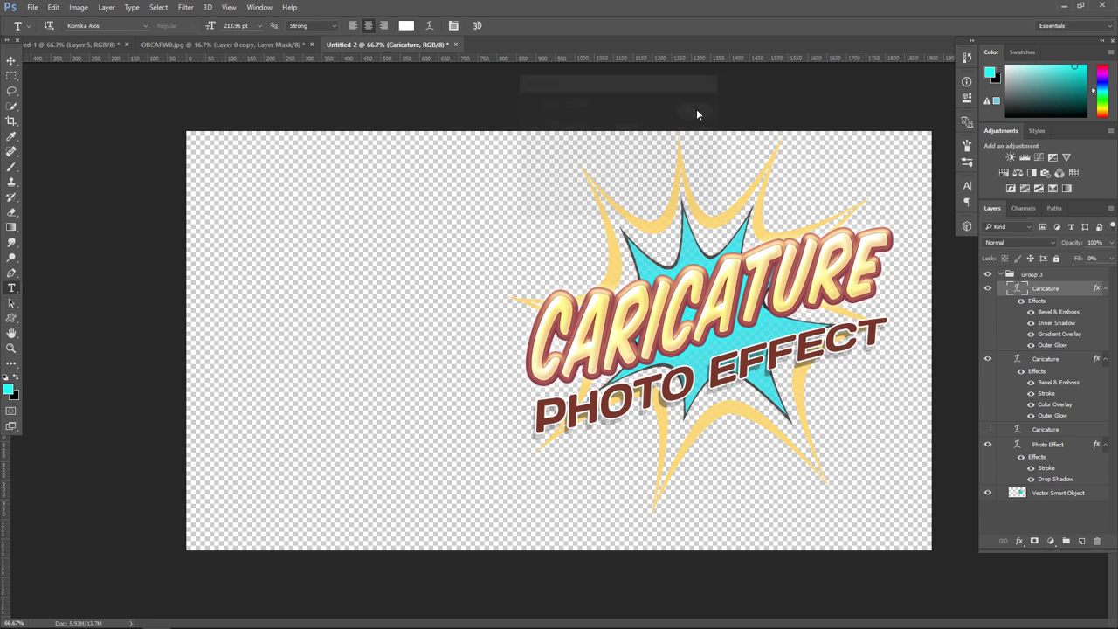
# Reapply the Rise warp to the PHOTO EFFECT text and collapse Group 3
pyautogui.click(1054, 445)
pyautogui.click(429, 25)
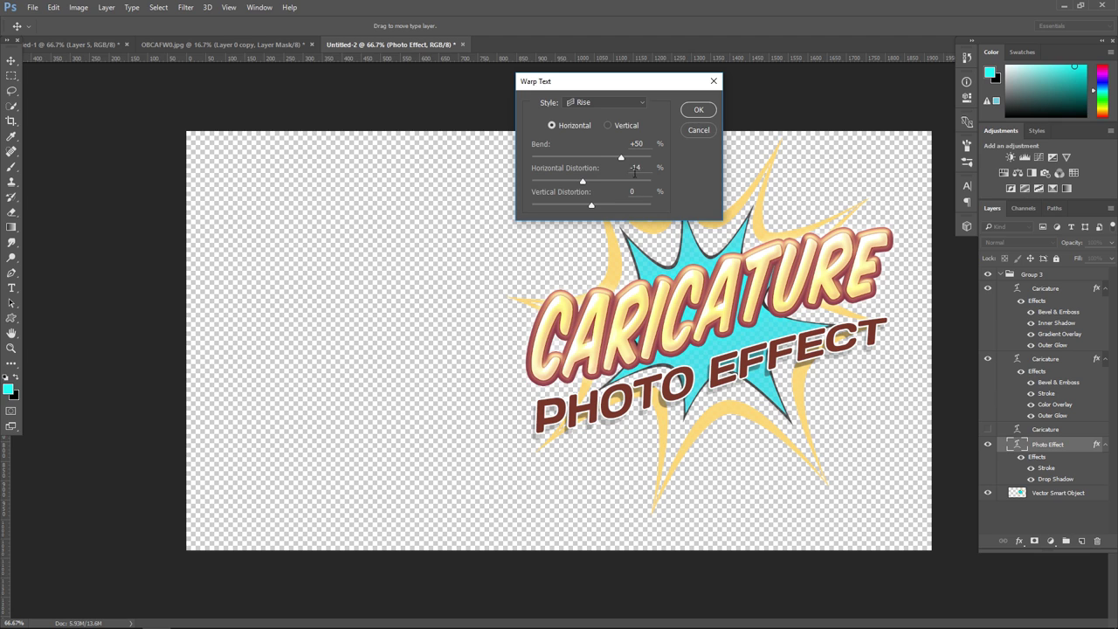
pyautogui.click(633, 101)
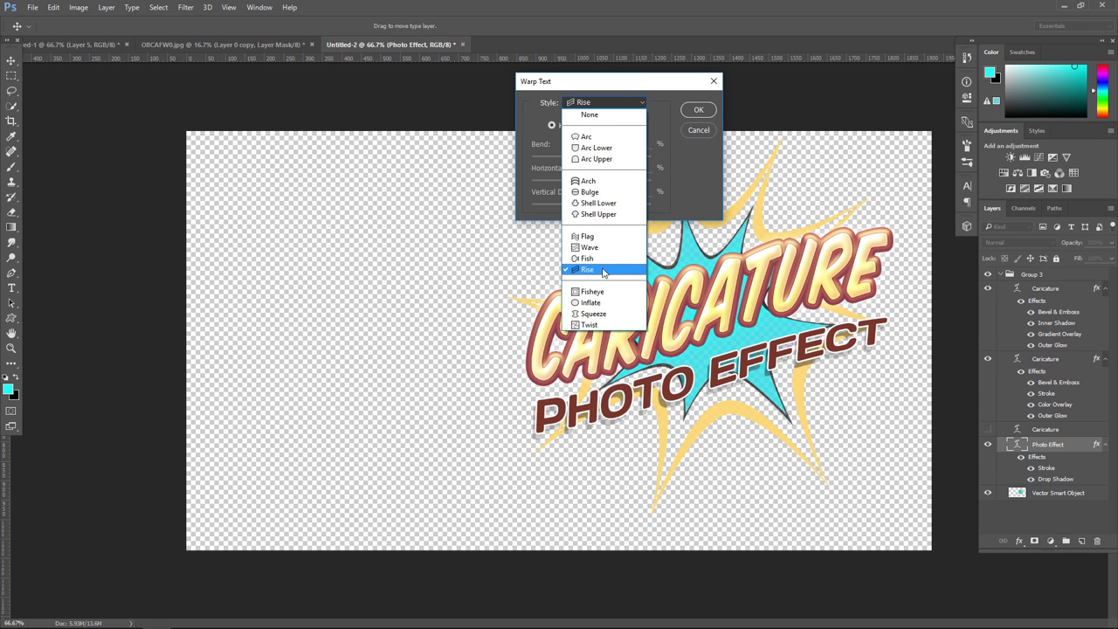
pyautogui.click(613, 100)
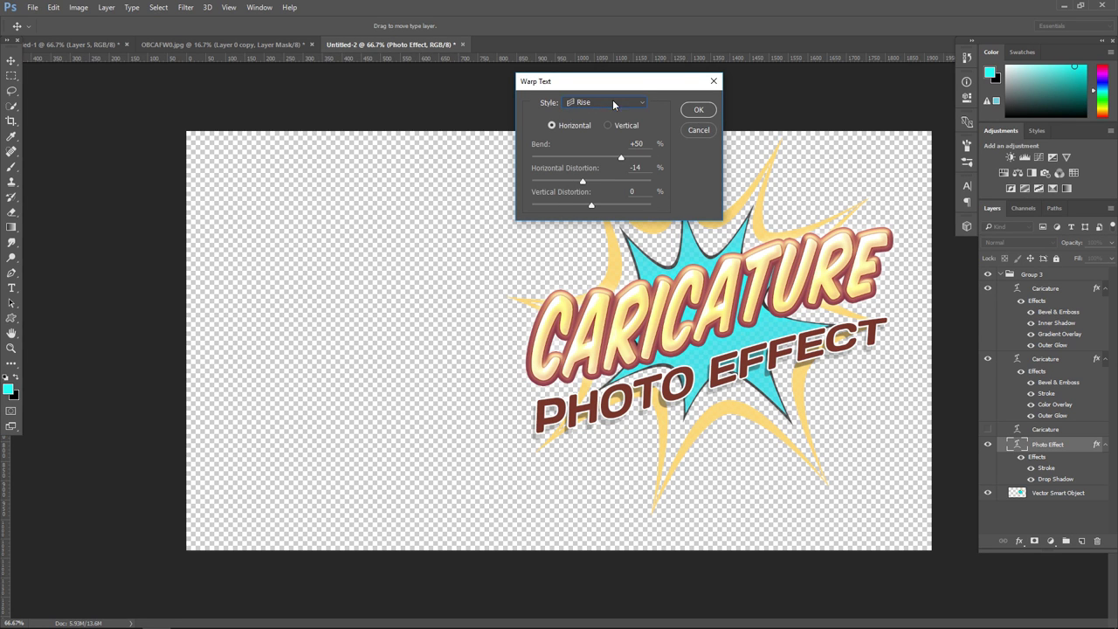
pyautogui.click(699, 110)
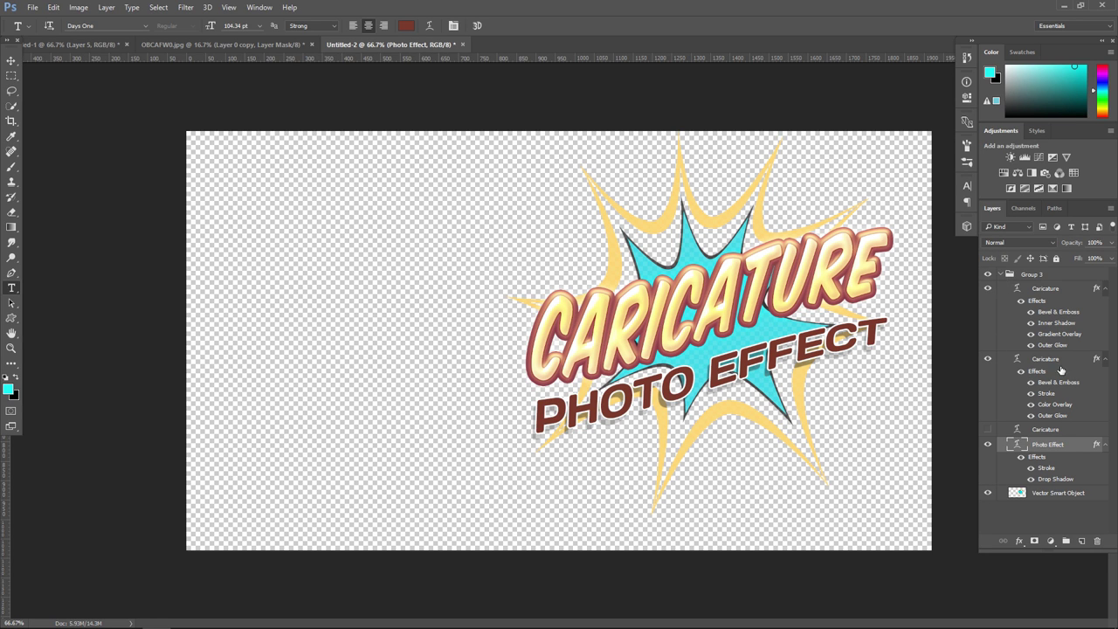
pyautogui.click(1002, 276)
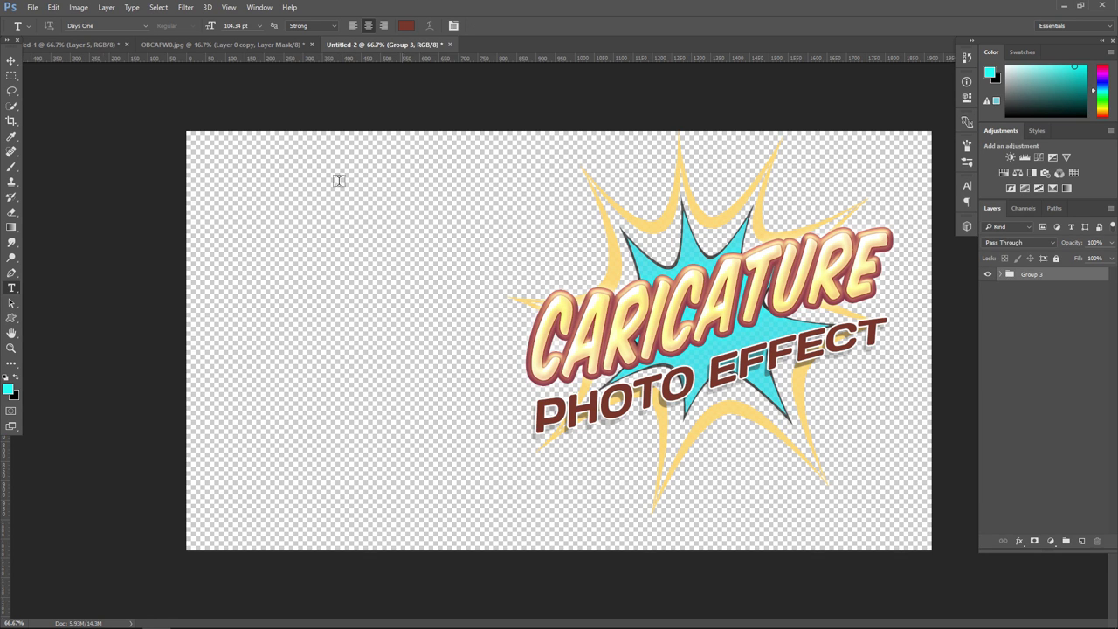
pyautogui.click(11, 60)
# Drag Group 3 into the boy's document and place it right of his face
pyautogui.moveTo(730, 314)
pyautogui.mouseDown()
pyautogui.moveTo(293, 159)
pyautogui.moveTo(772, 375)
pyautogui.mouseUp()
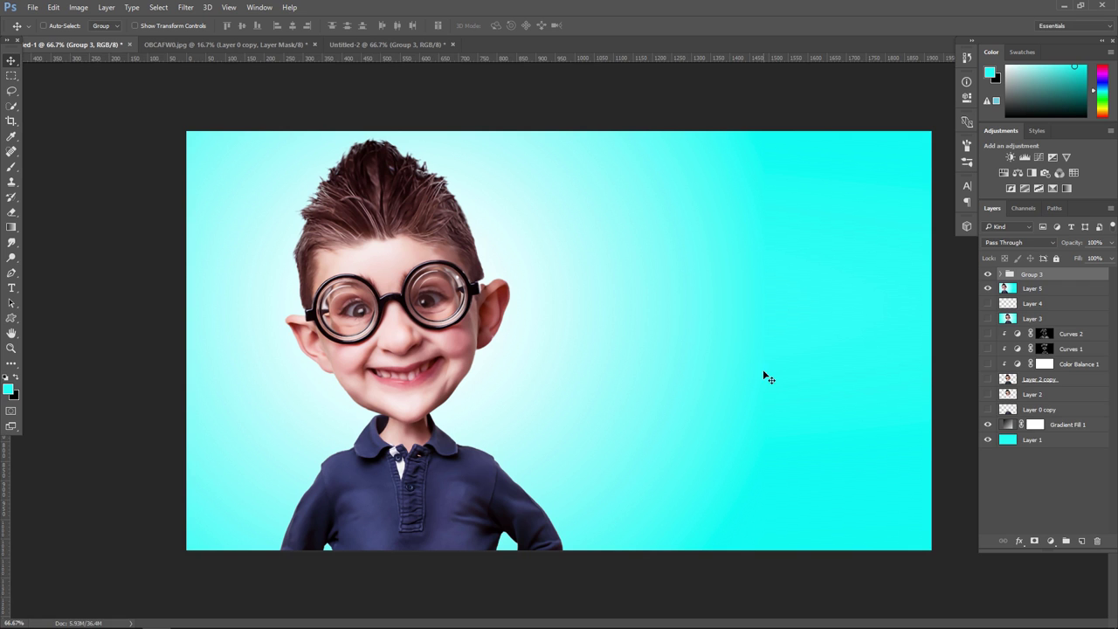
pyautogui.moveTo(733, 337); pyautogui.dragTo(744, 324)
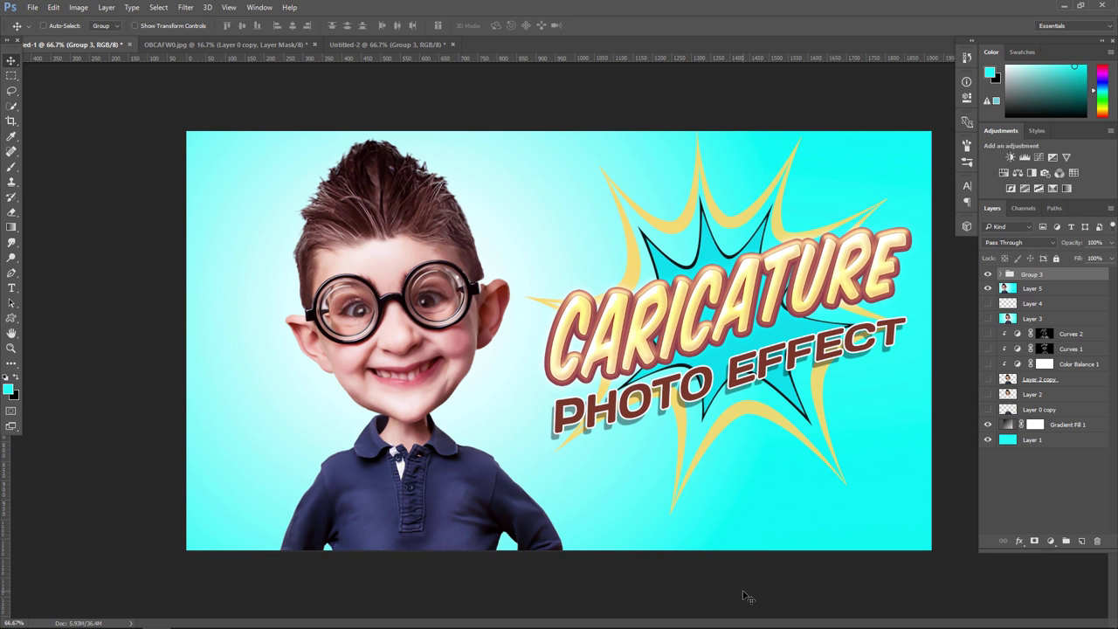